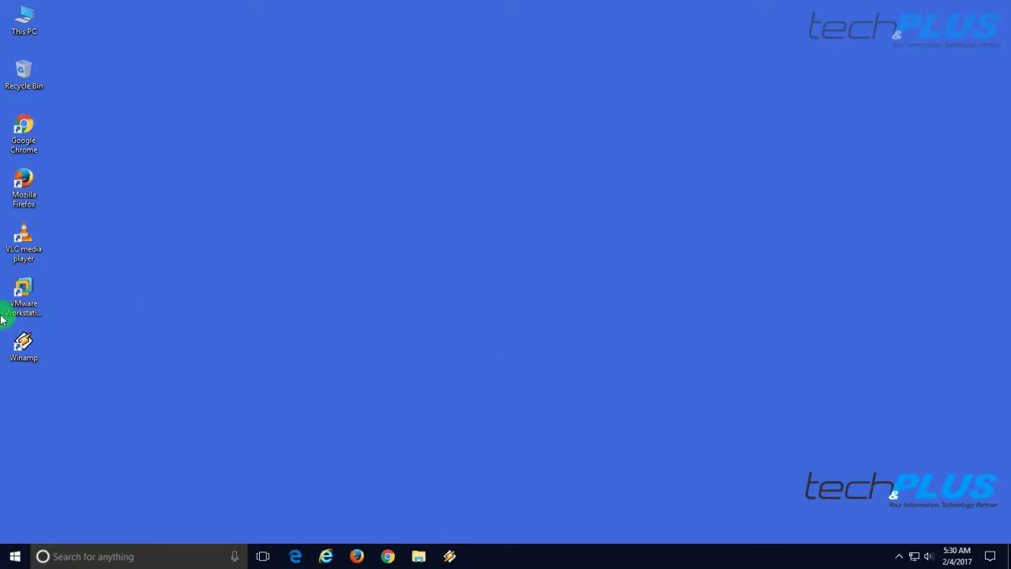
Launch VMware Workstation and open the Ubuntu Desktop 16.04.1 LTS virtual machine from the Library.
double_click(25, 288)
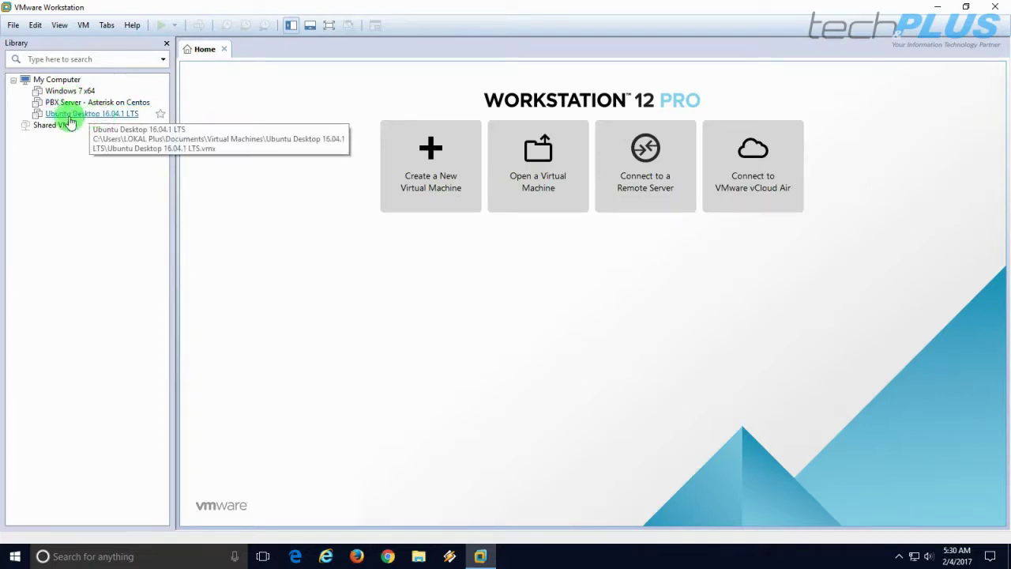
left_click(89, 115)
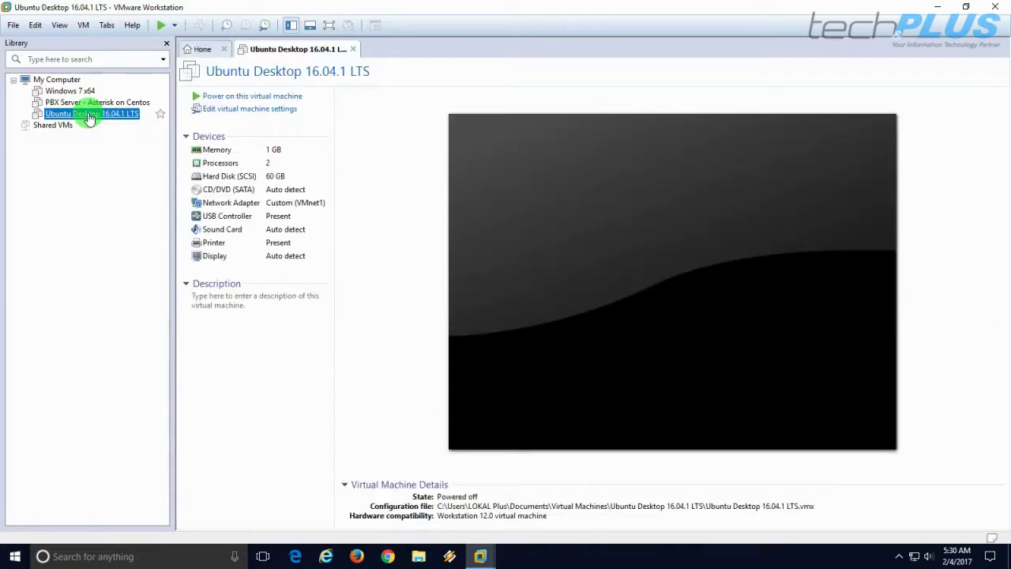
Power on the Ubuntu Desktop virtual machine and switch it to full-screen view.
left_click(261, 99)
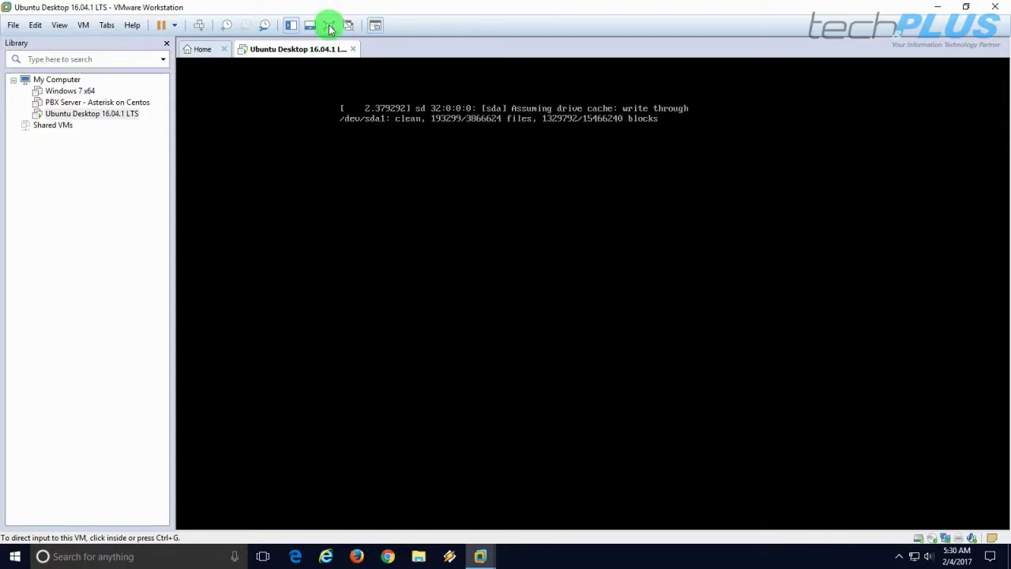
left_click(330, 28)
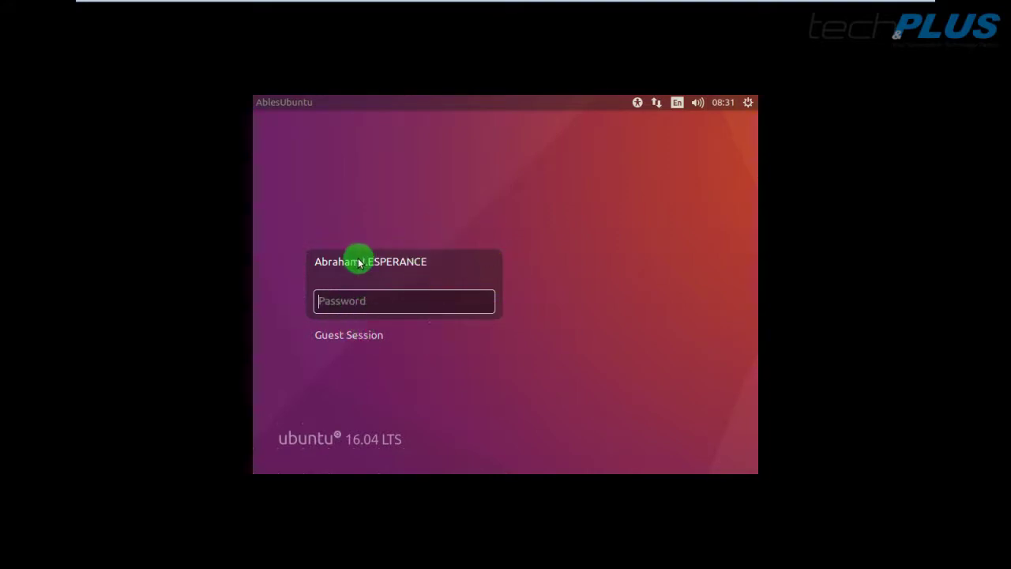
Log in to the Ubuntu desktop with the account password.
type("•••••")
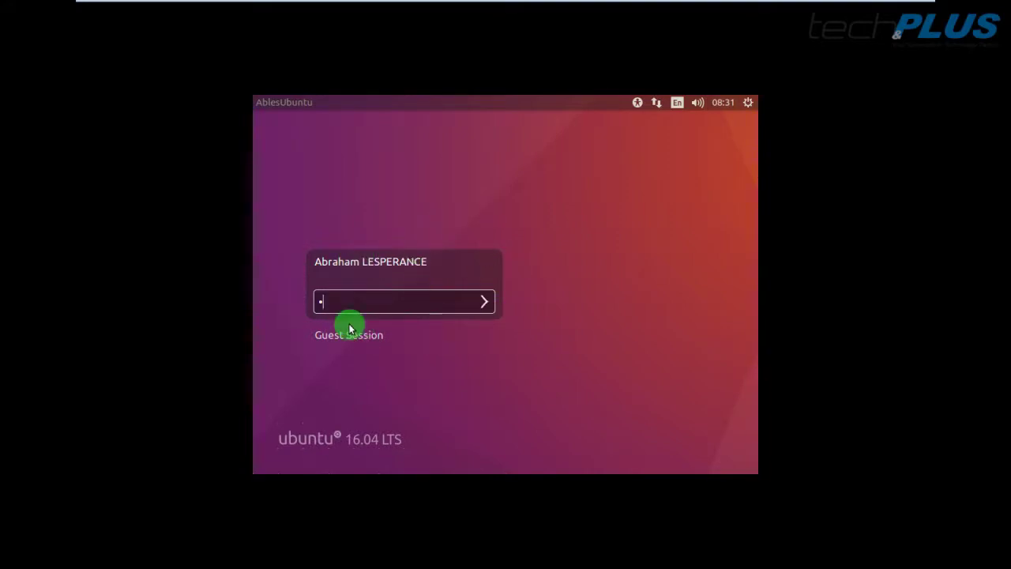
type("••••")
key("Return")
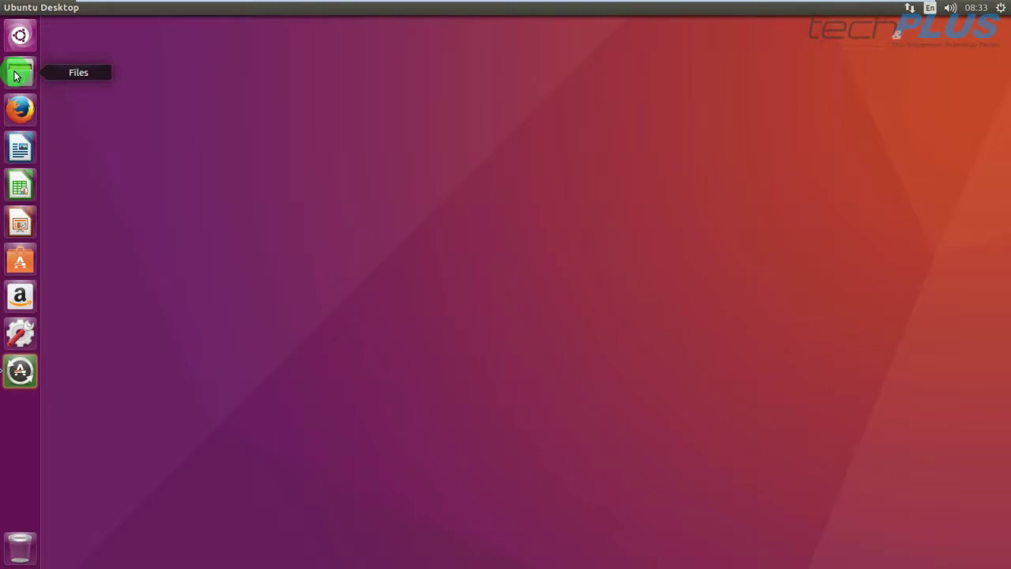
Postpone the pending Software Updater updates with Remind Me Later.
left_click(21, 372)
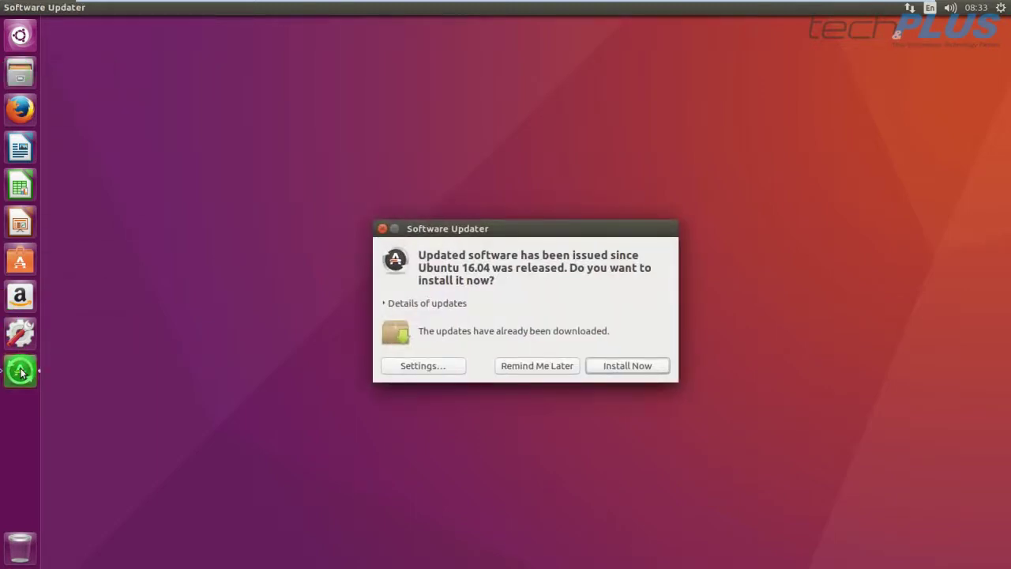
left_click(540, 368)
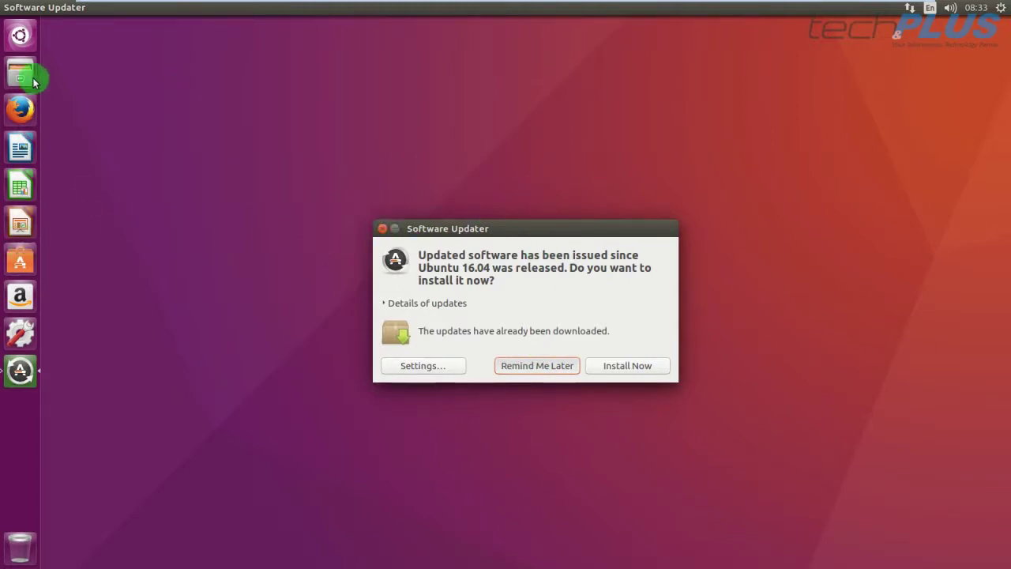
key("Return")
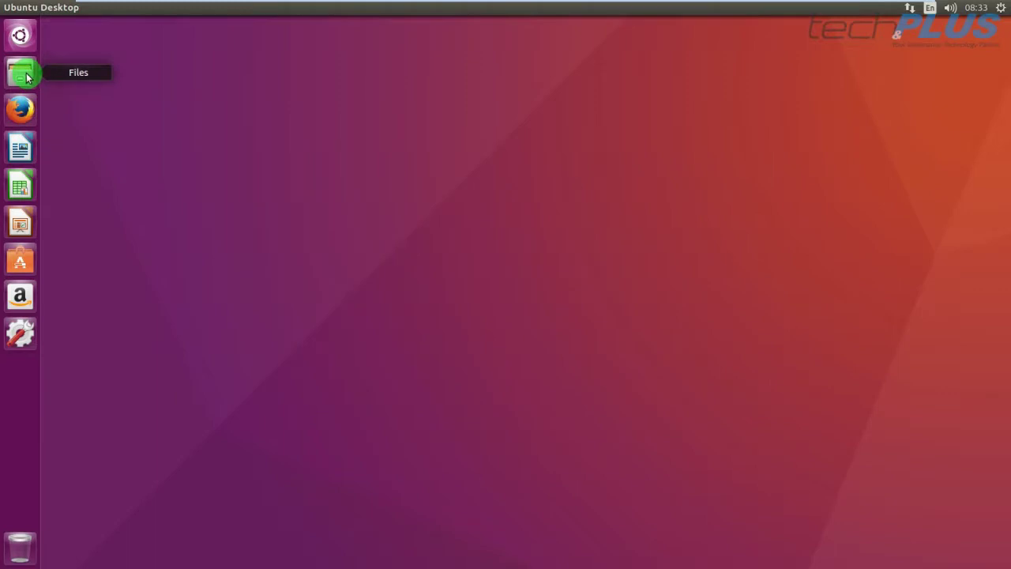
Open the WordPress installation notes text file from the Documents folder.
left_click(24, 74)
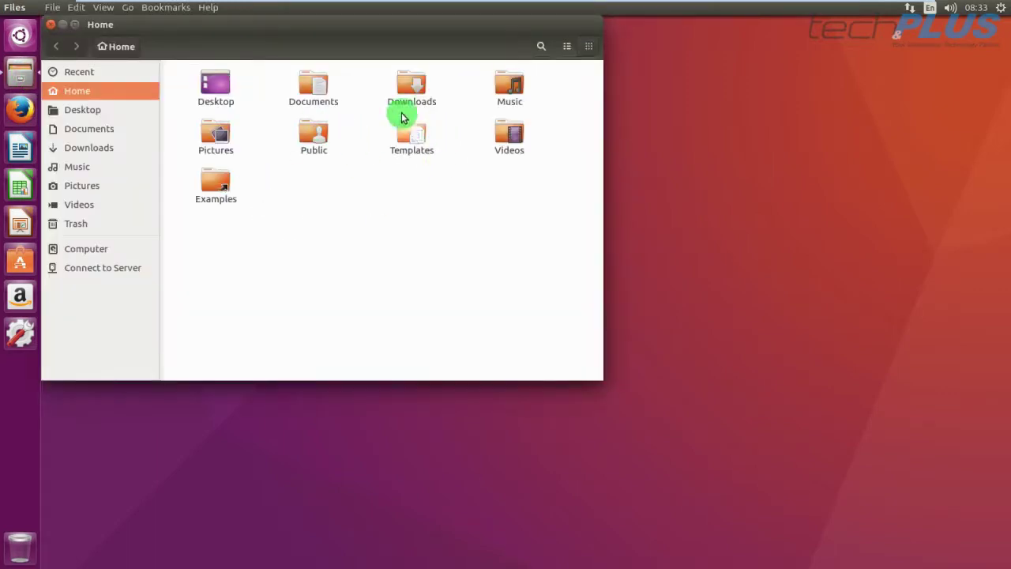
double_click(316, 89)
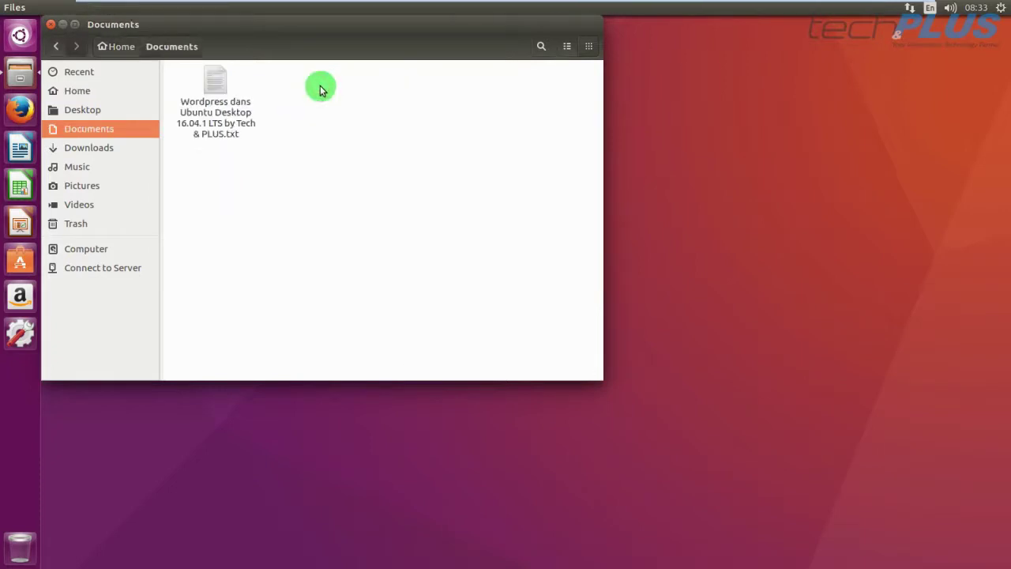
double_click(220, 102)
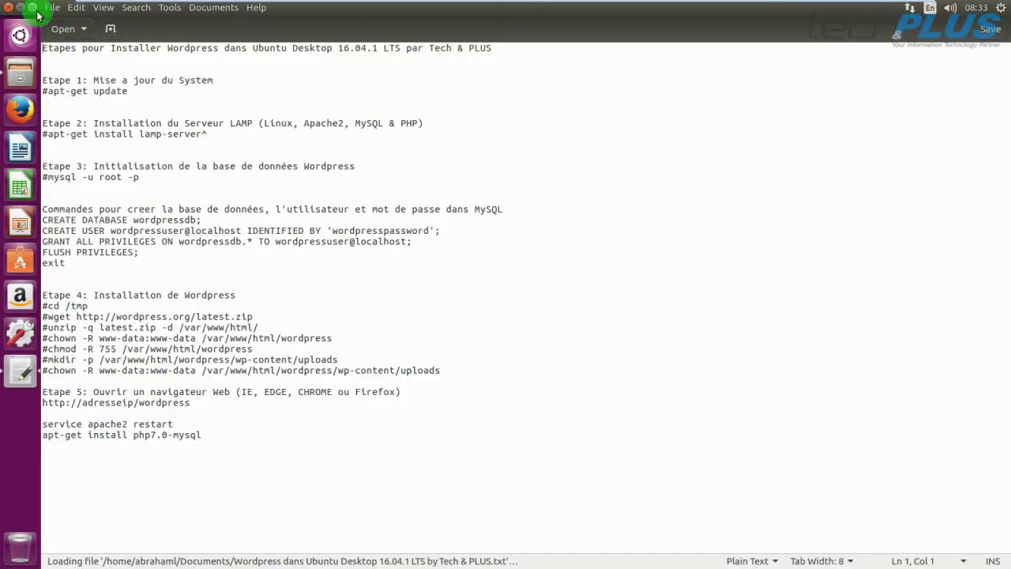
Restore gedit to a window at the left, close Files, and open the Dash.
left_click(40, 9)
left_click(50, 24)
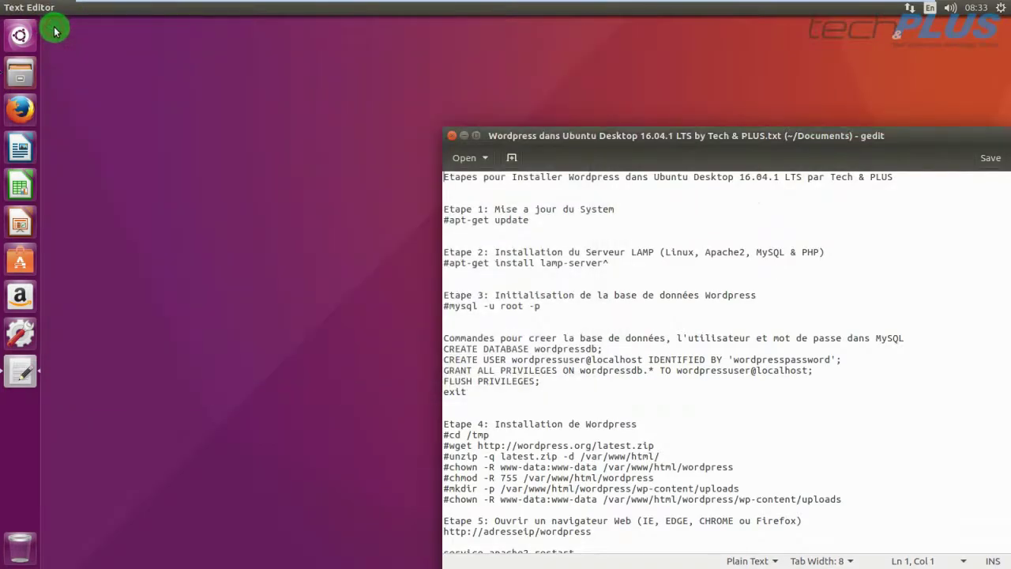
left_click_drag(794, 135, 402, 137)
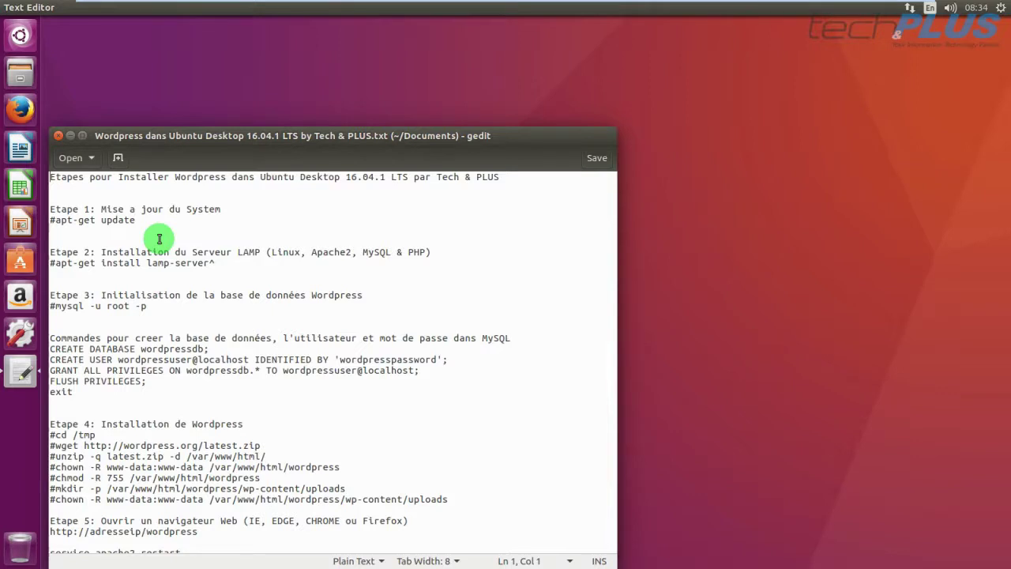
left_click(20, 37)
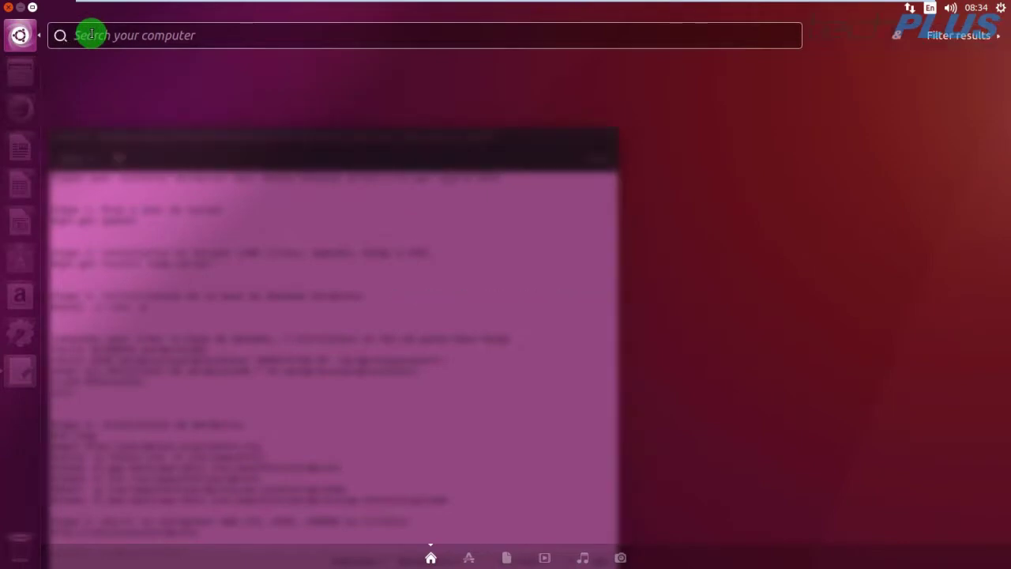
Search the Dash for 'terminal' and launch the Terminal application.
type("termi")
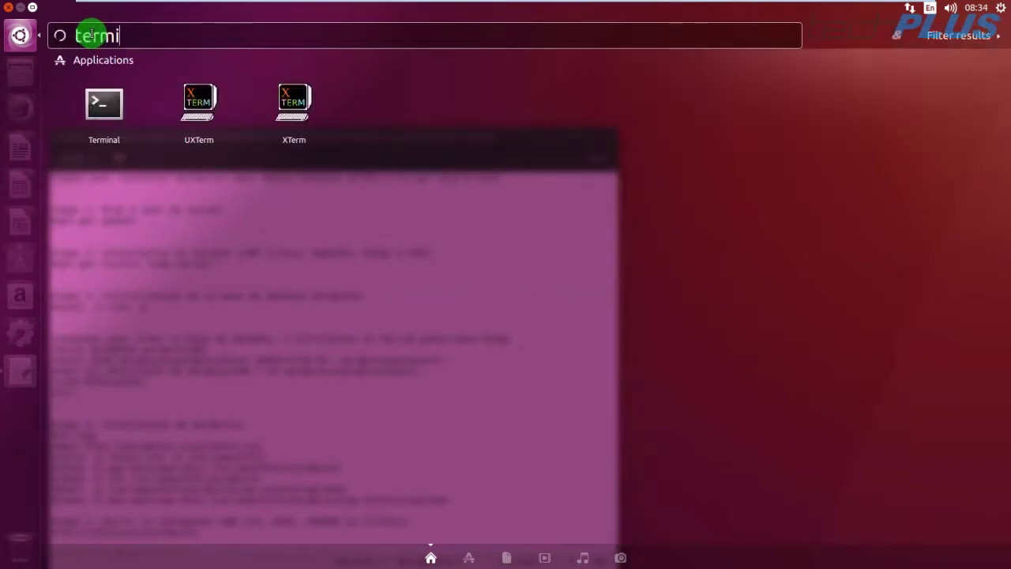
type("nal")
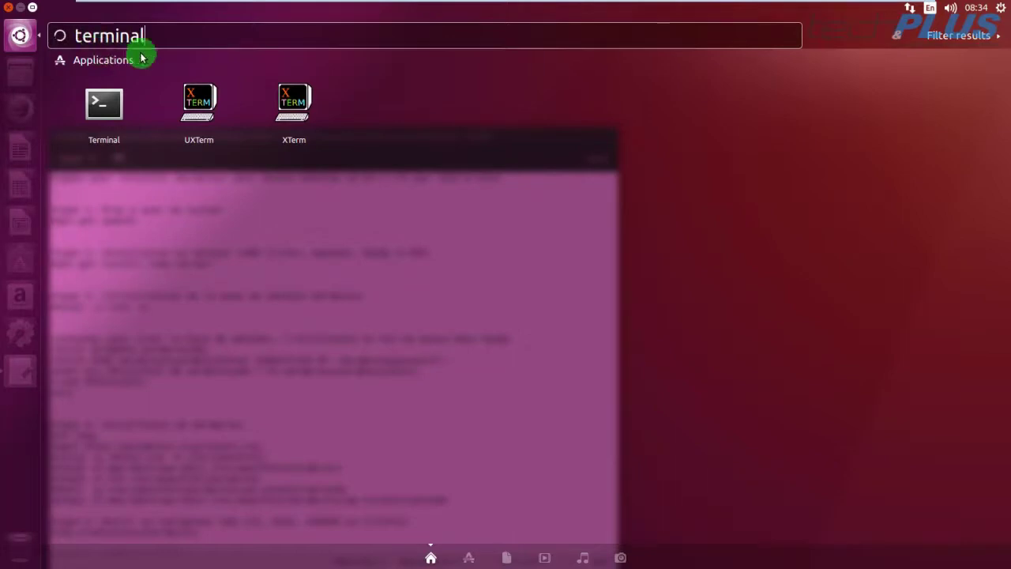
left_click(93, 115)
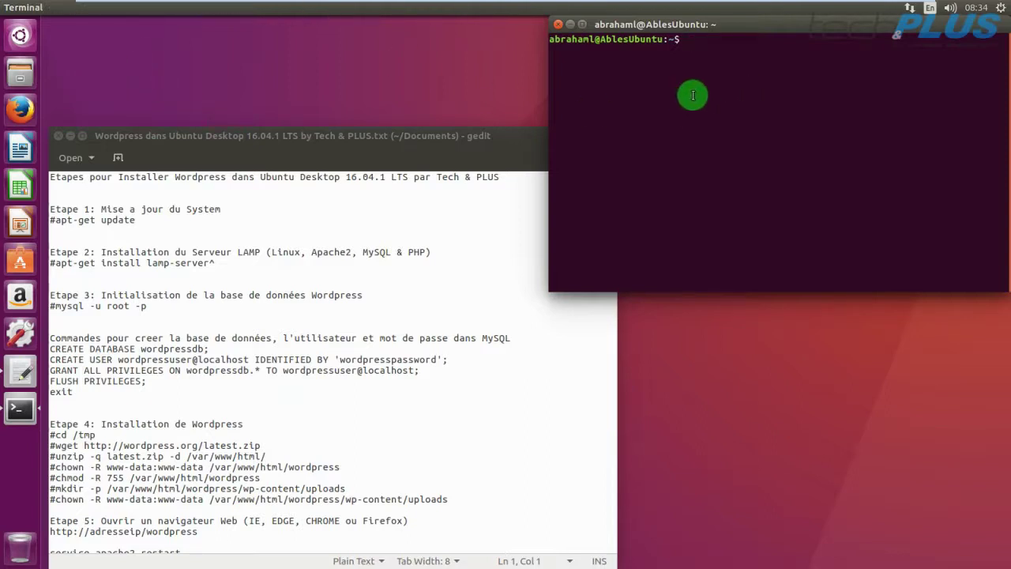
Resize the windows: narrow the gedit notes and make the Terminal taller.
left_click_drag(734, 29, 742, 32)
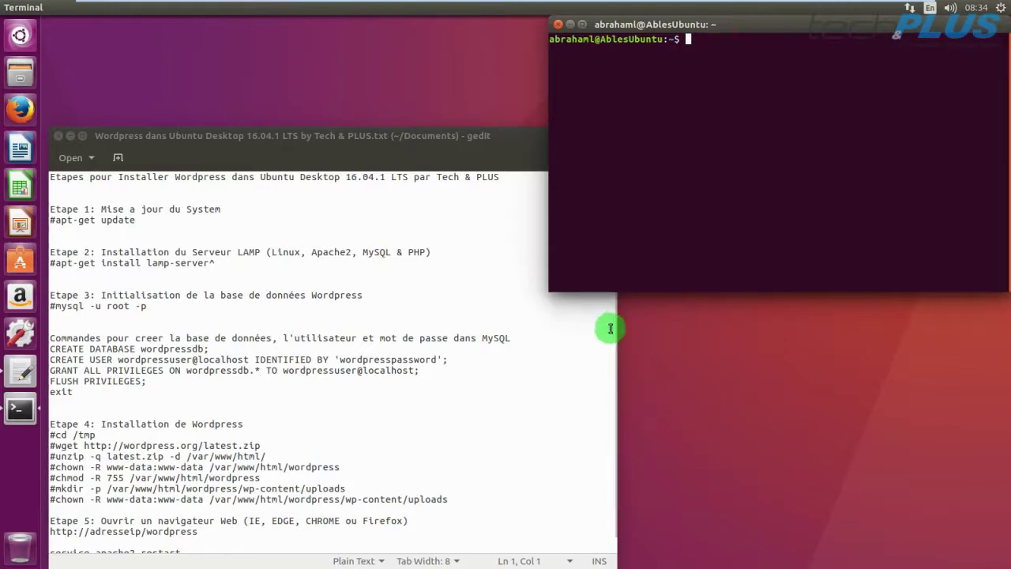
left_click_drag(618, 316, 550, 322)
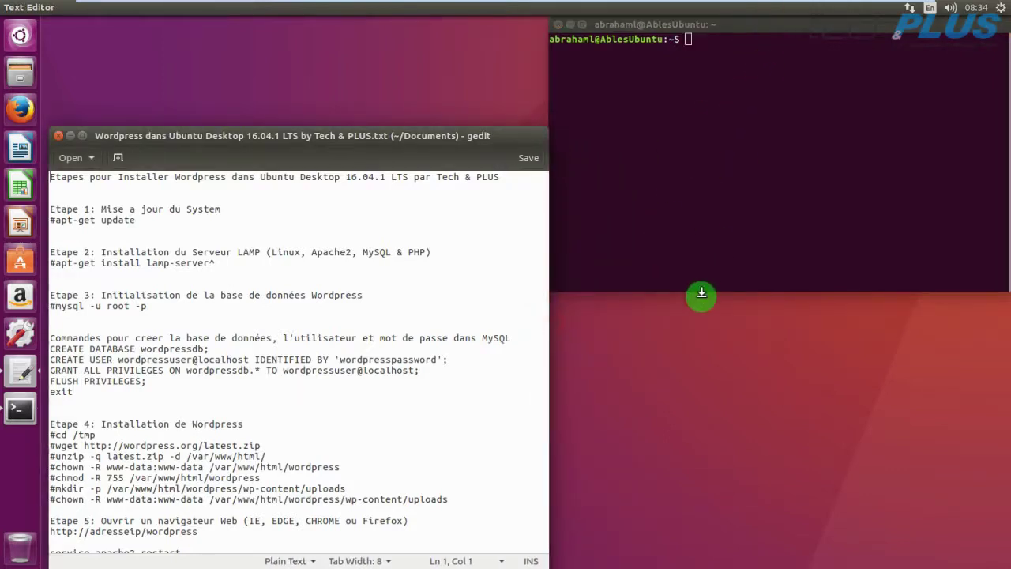
left_click_drag(700, 296, 733, 492)
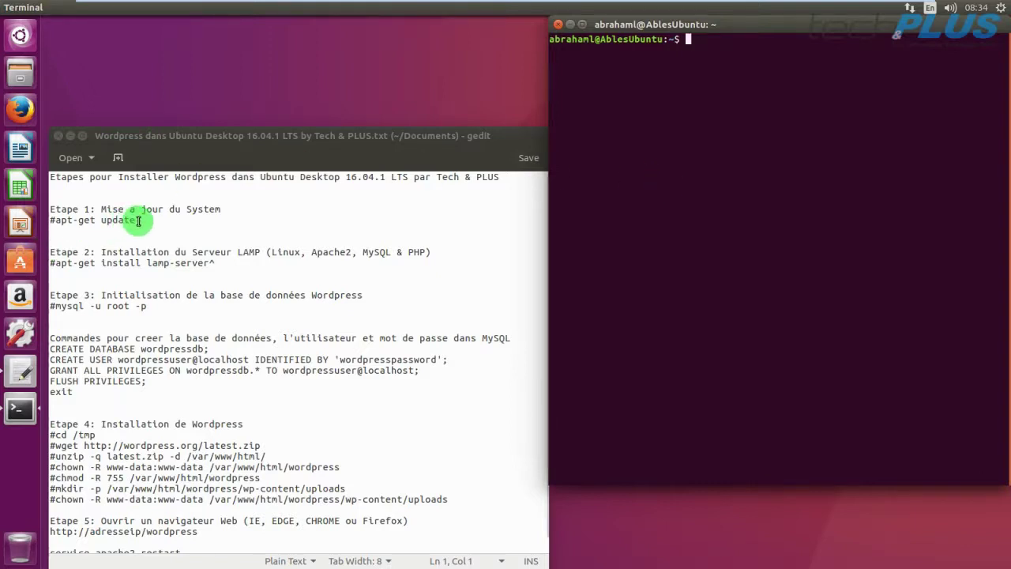
Copy 'apt-get update' from the notes and paste it at the Terminal prompt.
left_click_drag(138, 221, 55, 220)
right_click(64, 220)
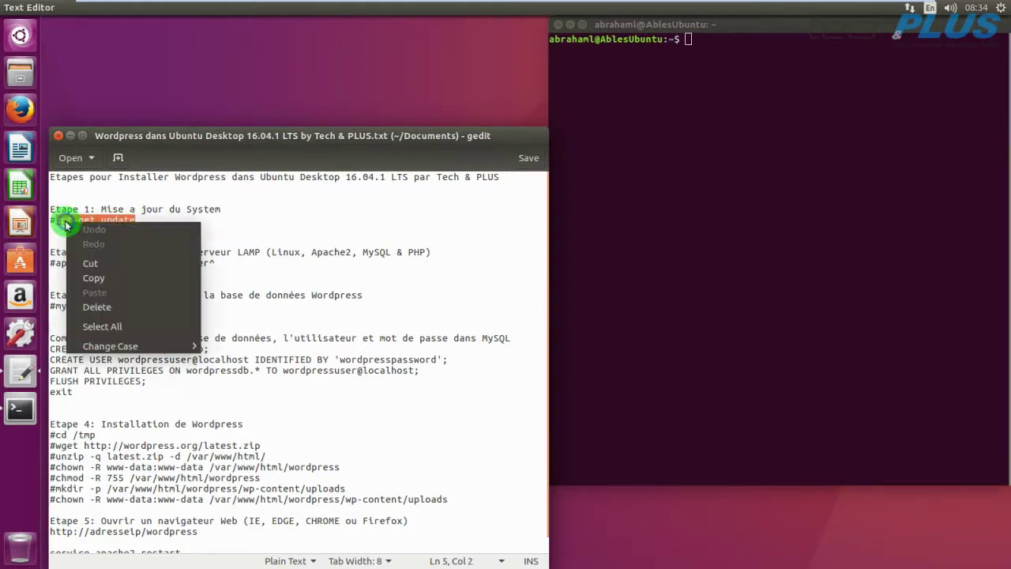
left_click(93, 276)
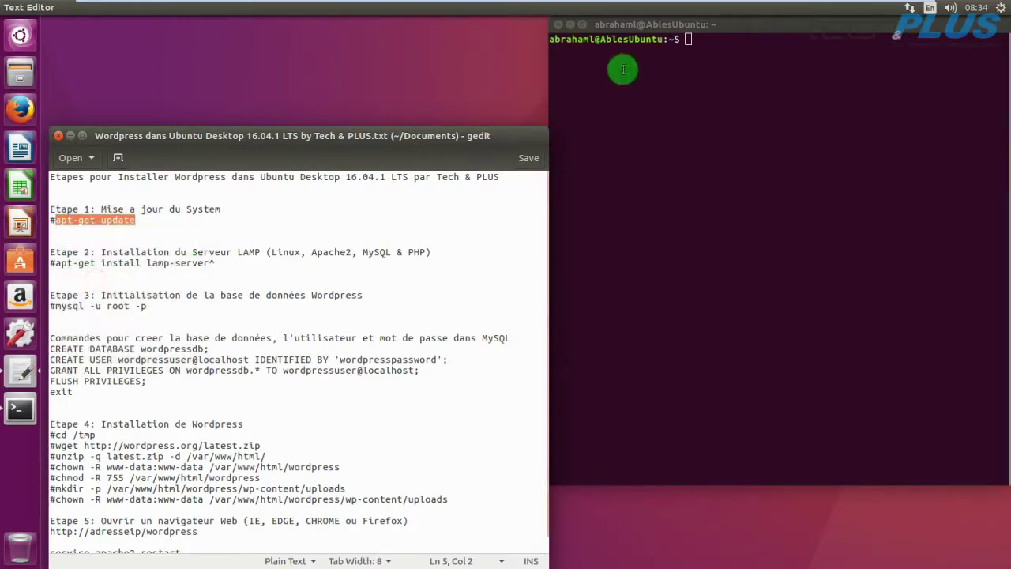
left_click(699, 39)
right_click(694, 35)
left_click(715, 79)
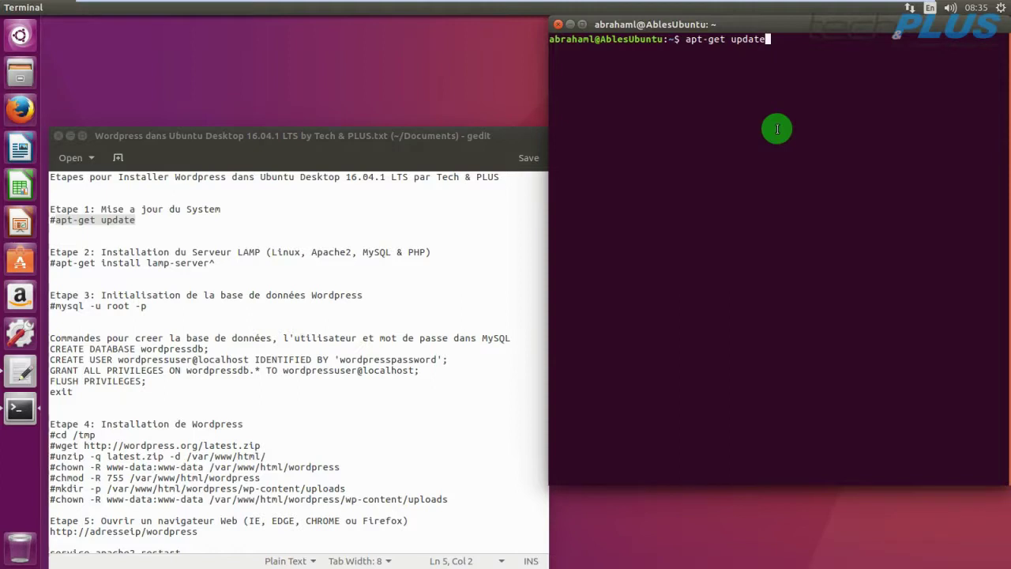
Run 'sudo apt-get update' with the administrator password, which fails with package lock errors.
key("Left")
key("Left")
key("Left")
key("Left")
key("Left")
key("Left")
key("Left")
key("Left")
key("Left")
key("Left")
key("Left")
key("Left")
key("Left")
key("Left")
type("sudo")
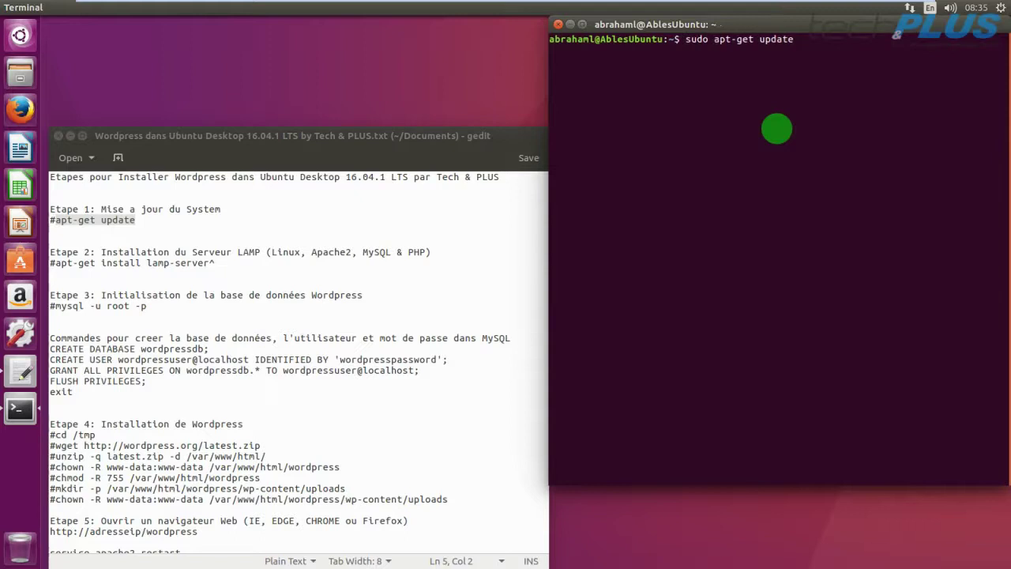
key("Right")
key("Right")
key("Right")
key("Right")
key("Right")
key("Right")
key("Right")
key("Right")
key("Right")
key("Right")
key("Right")
key("Right")
key("Right")
key("Right")
key("Return")
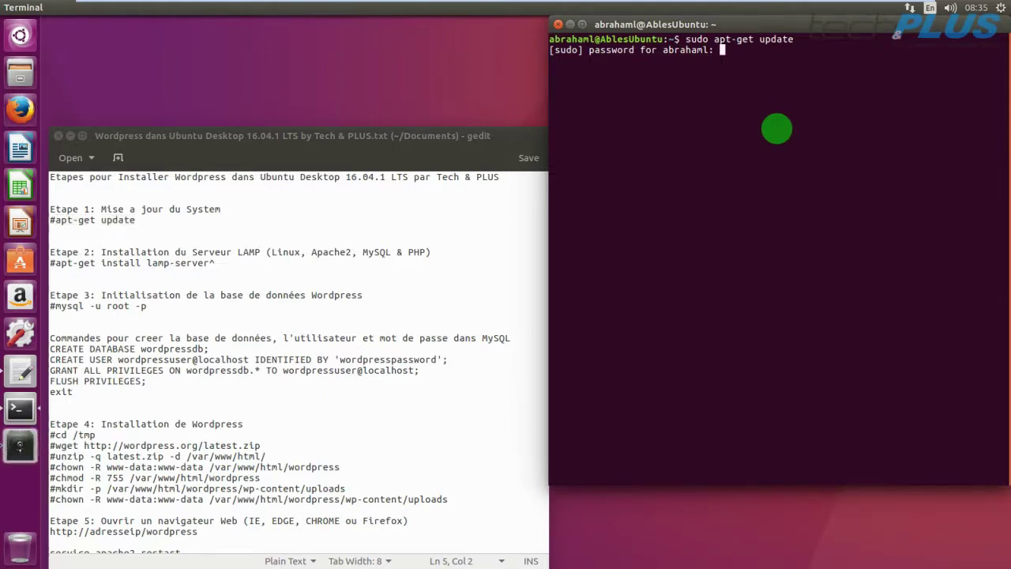
key("Return")
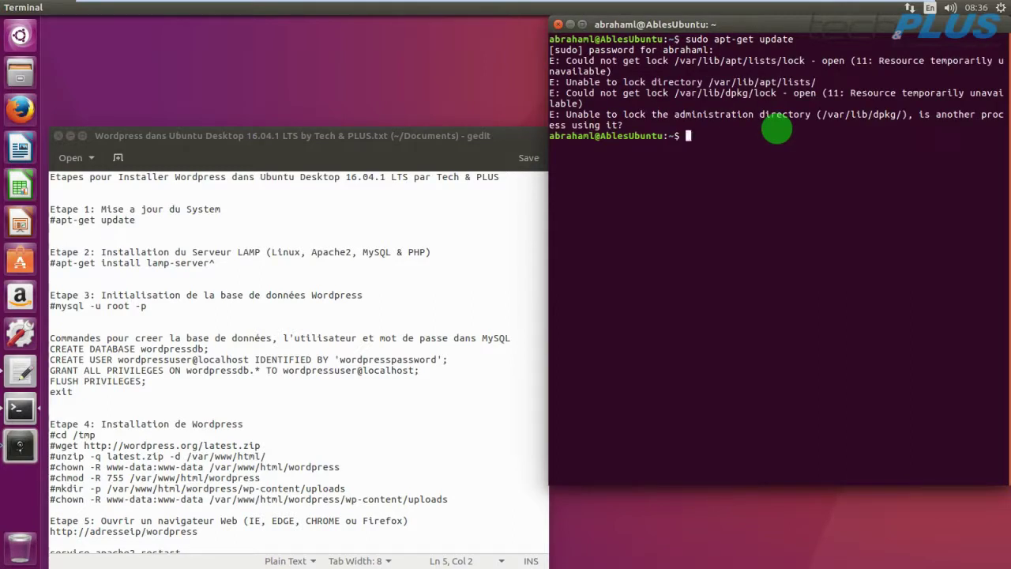
Recall the update command from history and exit the VM's full-screen view.
key("Up")
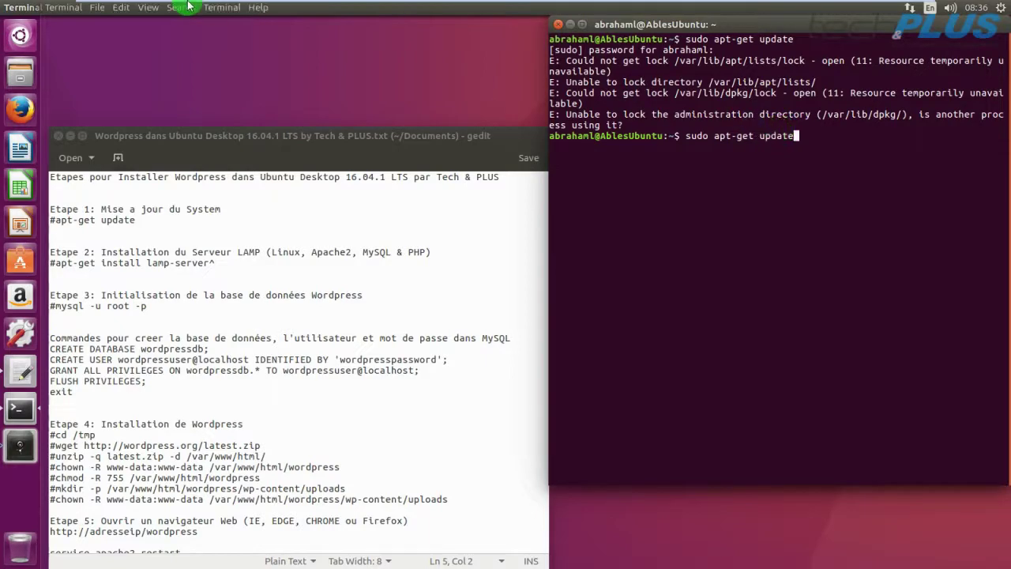
mouse_move(246, 8)
left_click(442, 9)
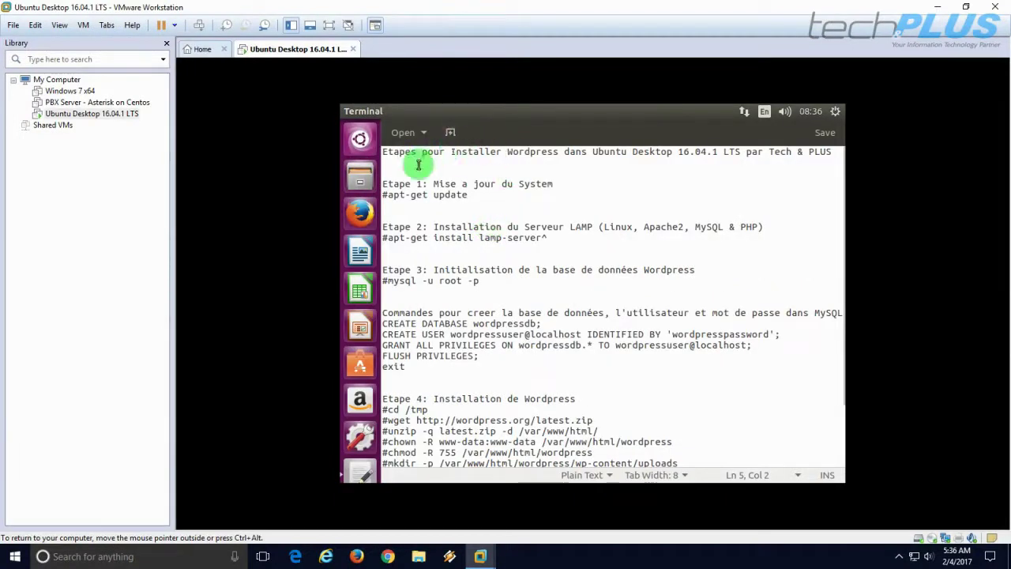
Set the Ubuntu VM's network adapter to Bridged, connected directly to the physical network.
right_click(88, 116)
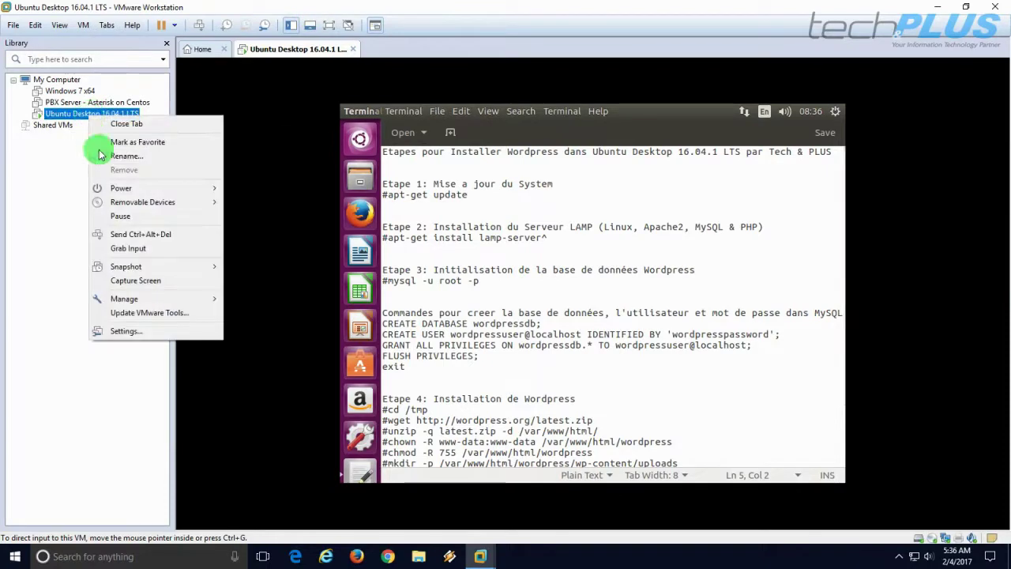
left_click(130, 331)
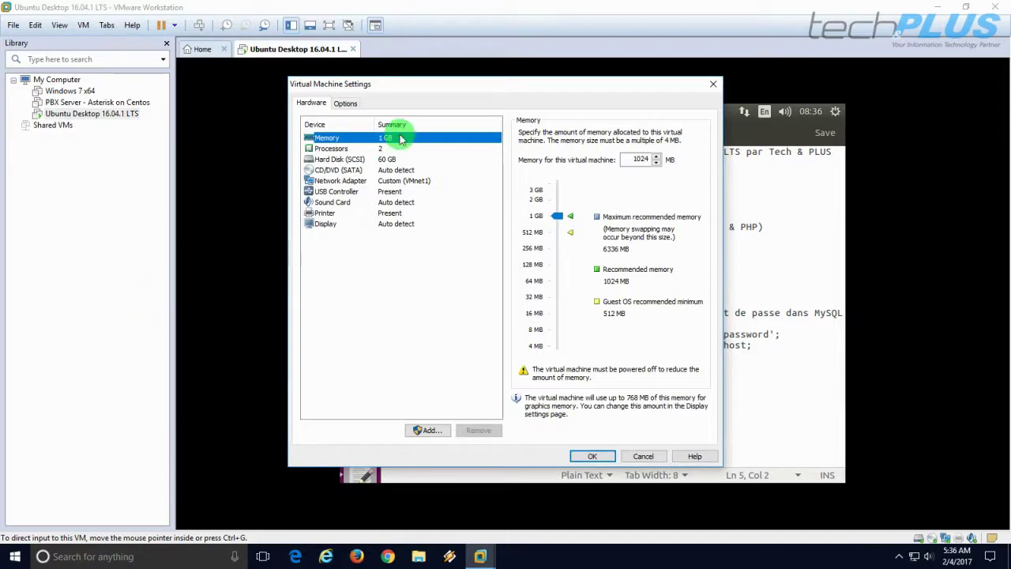
left_click(331, 183)
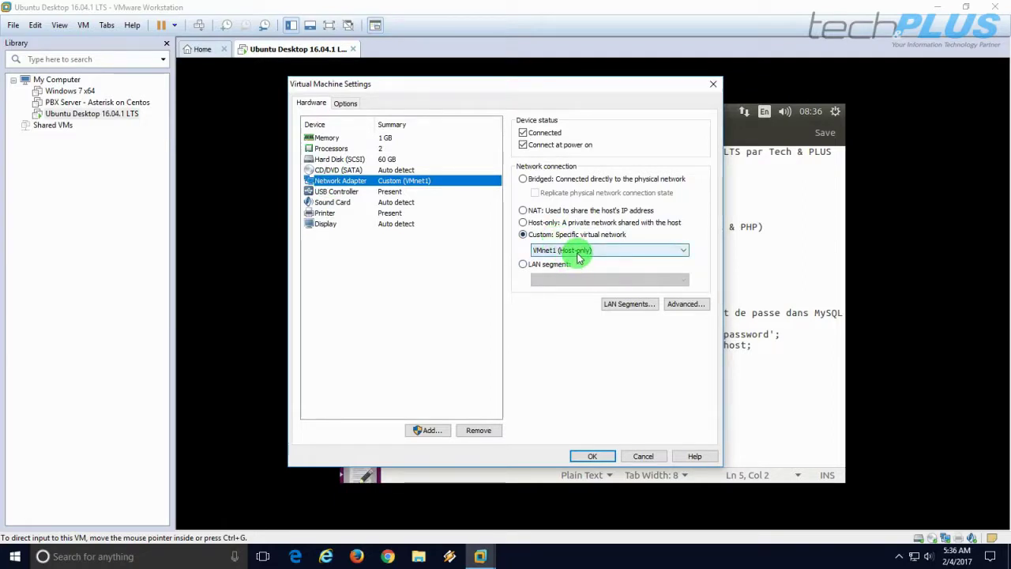
left_click(523, 180)
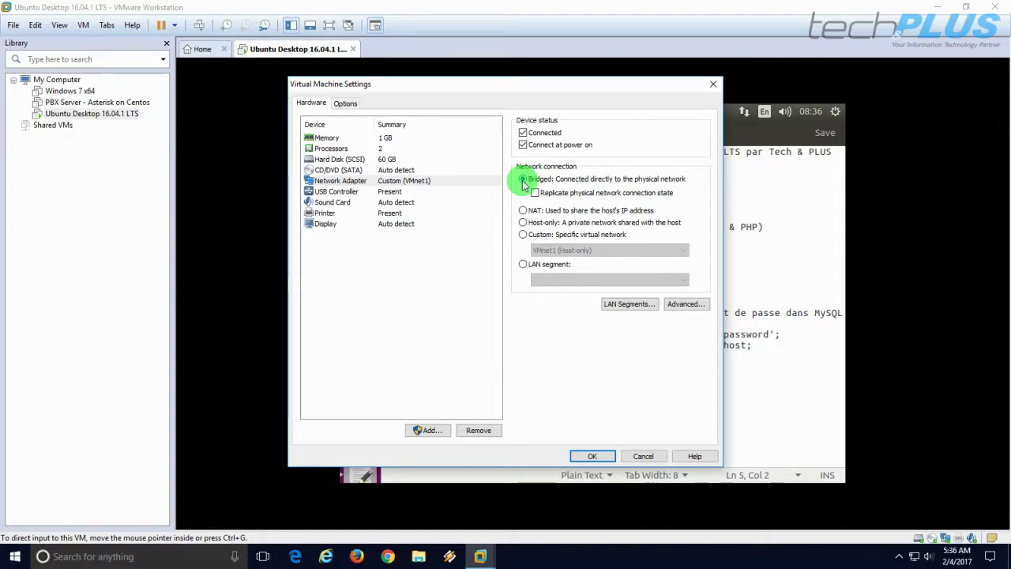
left_click(588, 456)
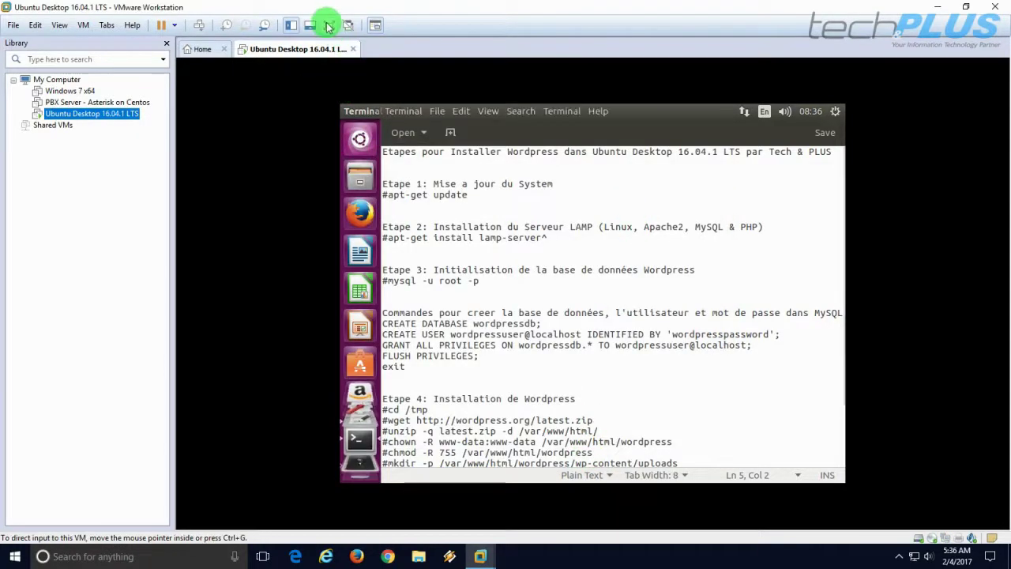
Return to full screen and connect Wired connection 1 from the network menu.
left_click(329, 26)
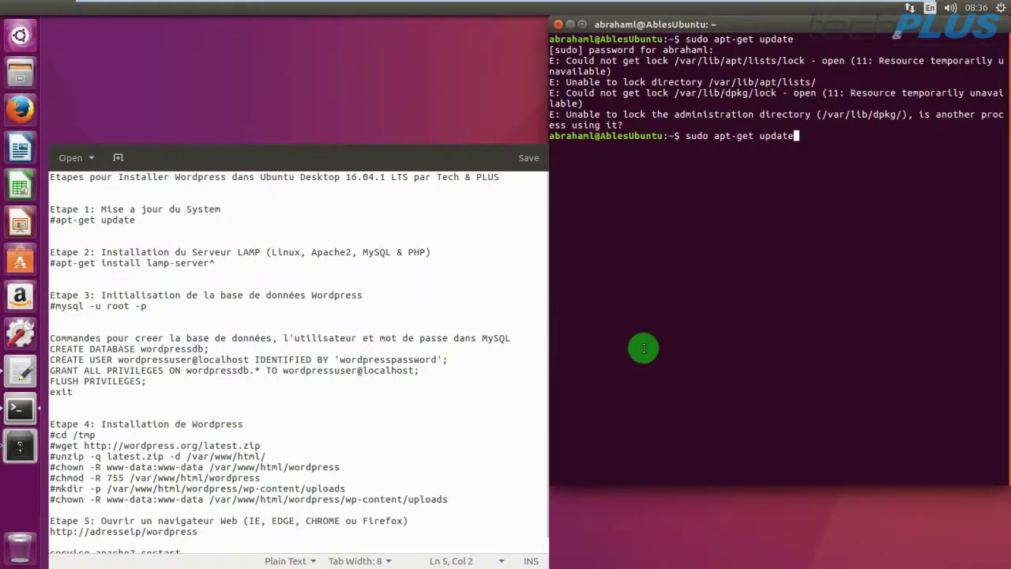
left_click(911, 9)
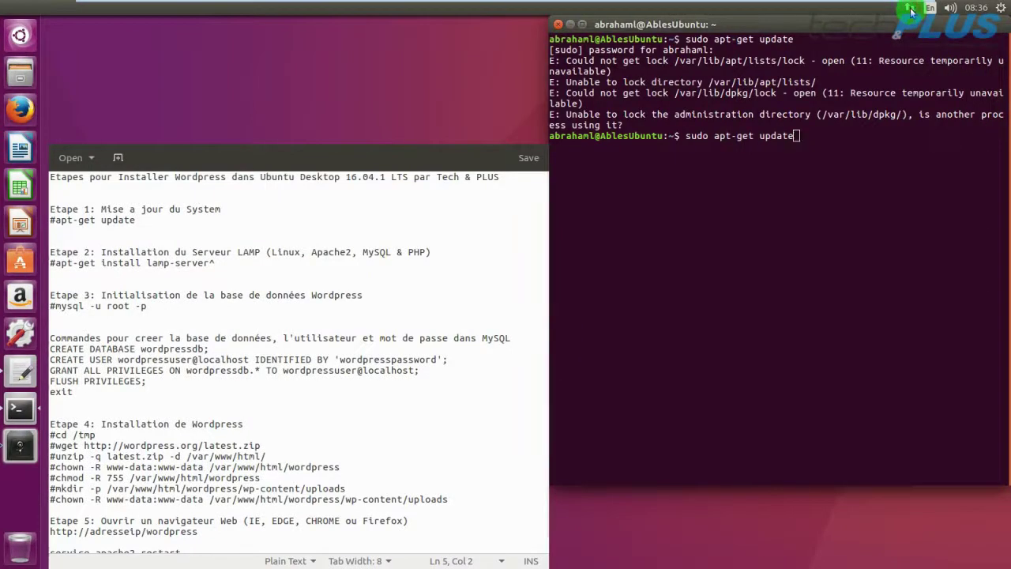
left_click(754, 229)
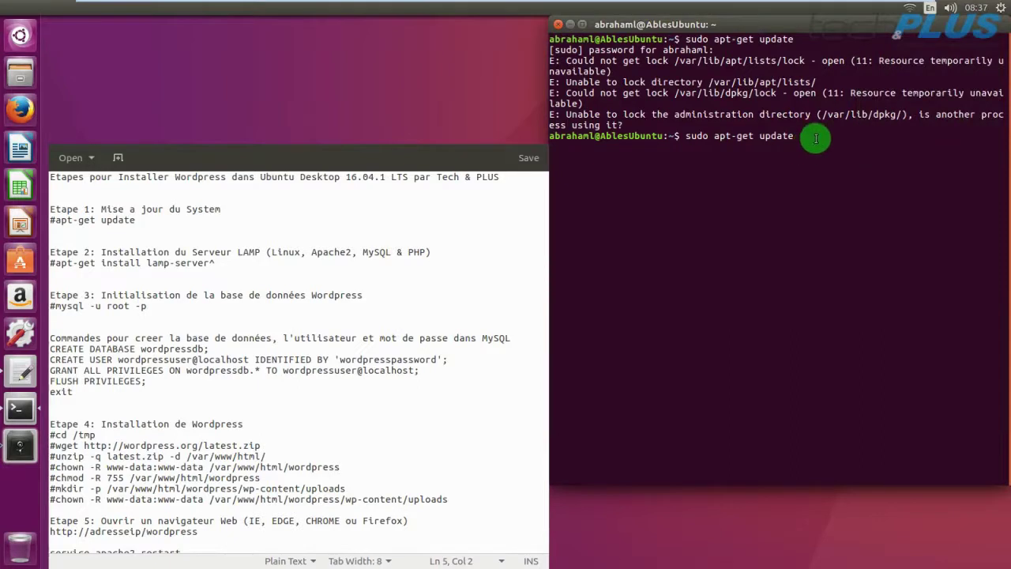
Clear the update, ifconfig and recalled install commands, leaving an empty prompt.
key("BackSpace")
key("BackSpace")
key("BackSpace")
key("BackSpace")
key("BackSpace")
key("BackSpace")
key("BackSpace")
key("BackSpace")
key("BackSpace")
key("BackSpace")
key("BackSpace")
key("BackSpace")
key("BackSpace")
key("BackSpace")
key("BackSpace")
key("BackSpace")
key("BackSpace")
key("BackSpace")
key("BackSpace")
key("BackSpace")
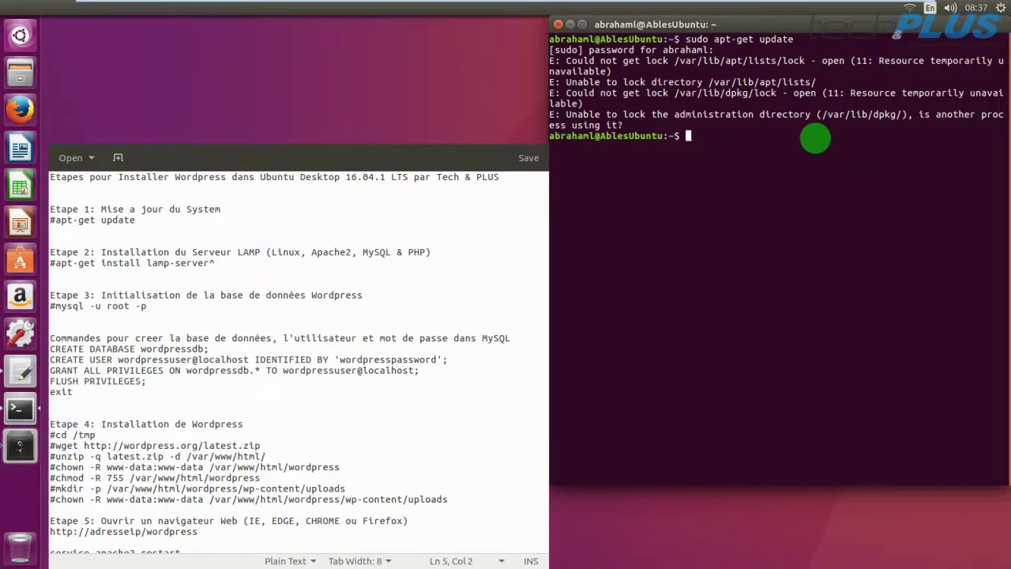
type("ifconfig")
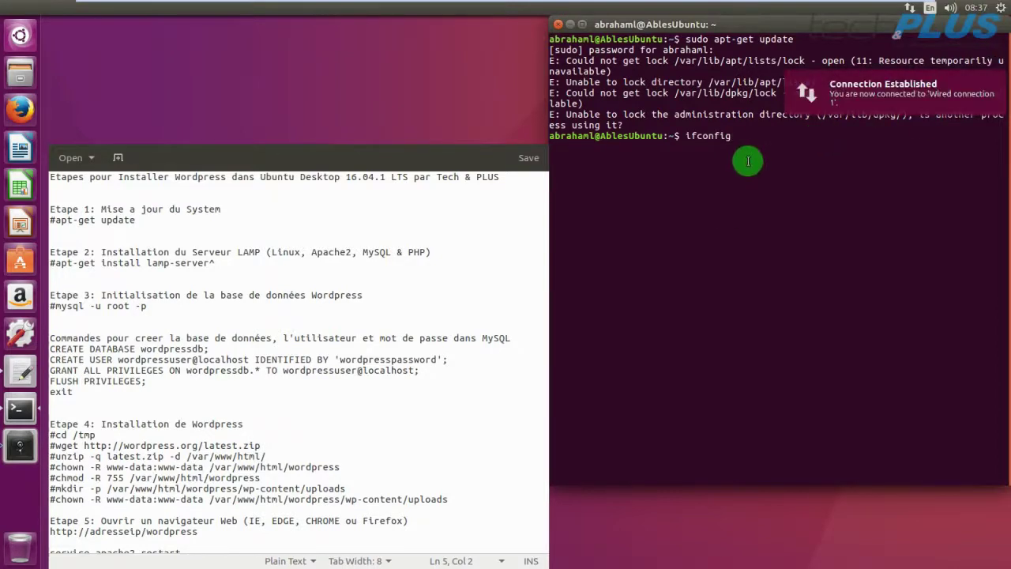
key("BackSpace")
key("BackSpace")
key("BackSpace")
key("BackSpace")
key("BackSpace")
key("BackSpace")
key("BackSpace")
key("BackSpace")
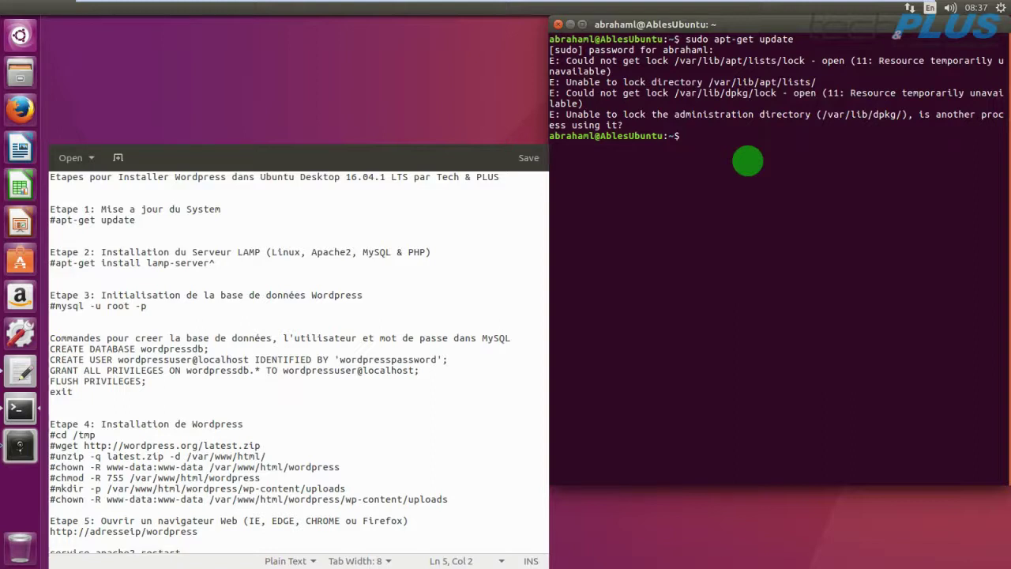
key("Up")
key("Up")
key("Up")
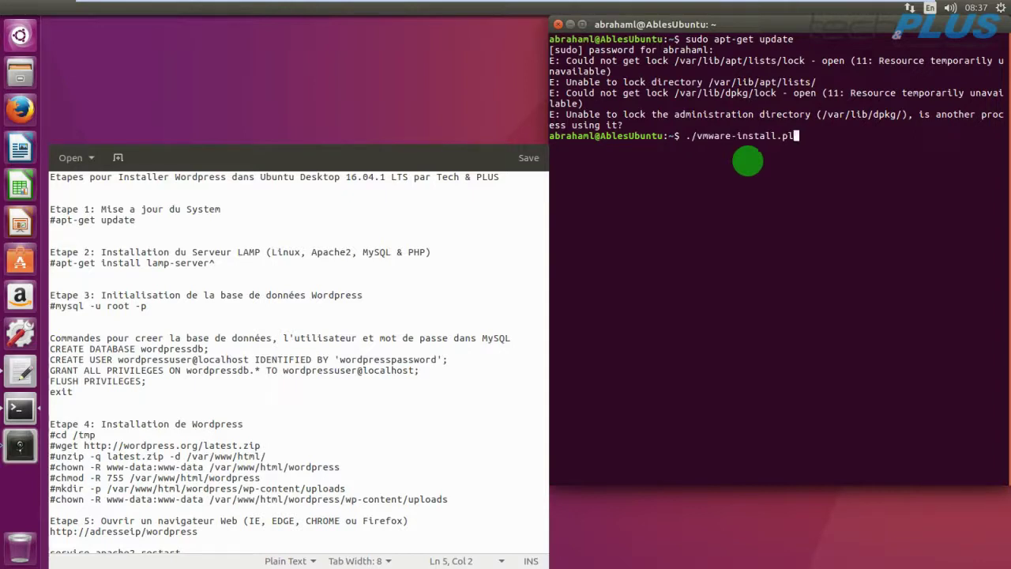
key("BackSpace")
key("BackSpace")
key("BackSpace")
key("BackSpace")
key("BackSpace")
key("BackSpace")
key("BackSpace")
key("BackSpace")
key("BackSpace")
key("BackSpace")
key("BackSpace")
key("BackSpace")
key("BackSpace")
key("BackSpace")
key("BackSpace")
key("BackSpace")
key("BackSpace")
key("BackSpace")
key("BackSpace")
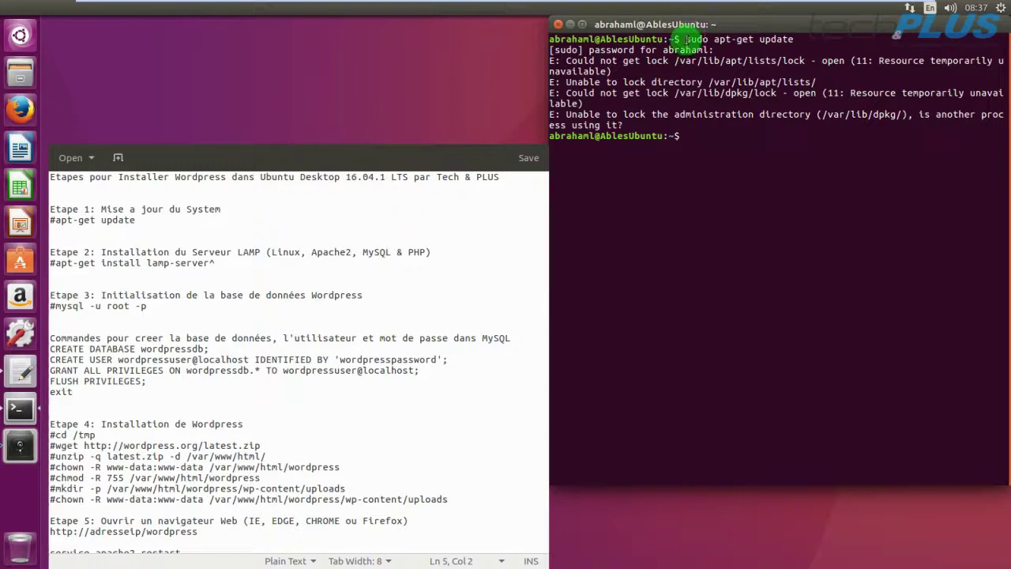
Copy the earlier 'sudo apt-get update' to the prompt and rerun it until package lists are read.
left_click_drag(686, 38, 788, 39)
right_click(786, 39)
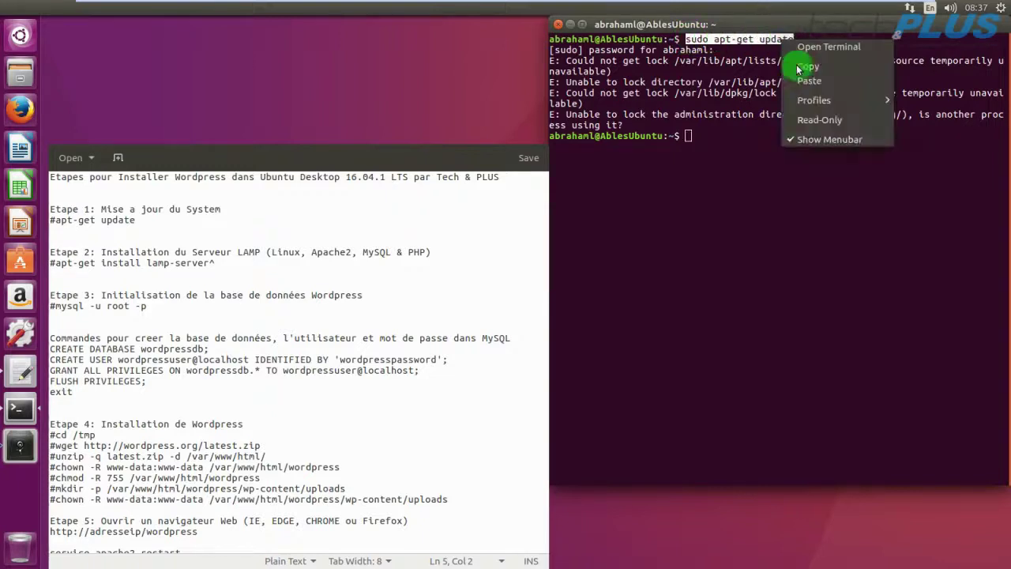
left_click(801, 74)
right_click(690, 138)
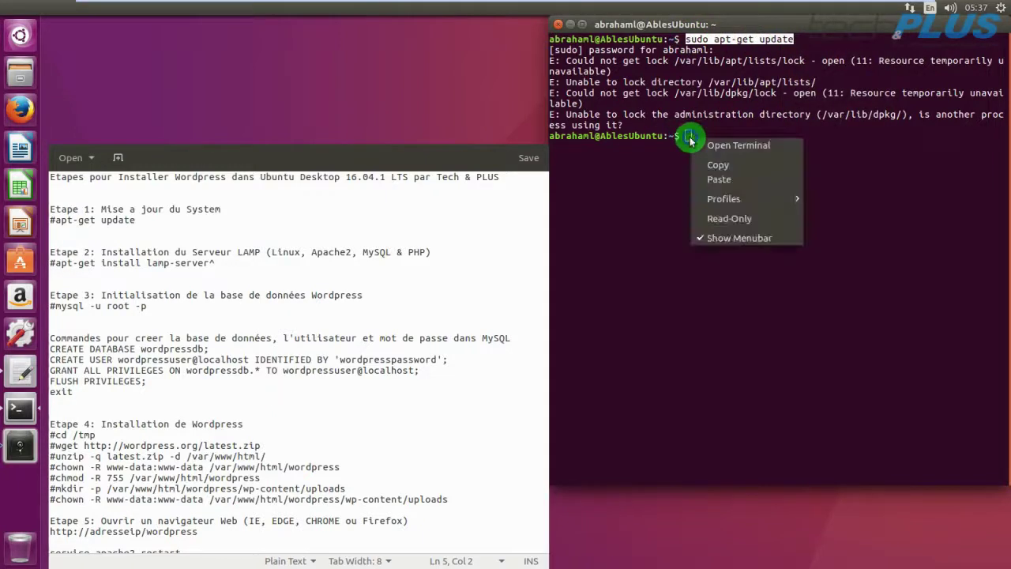
left_click(717, 178)
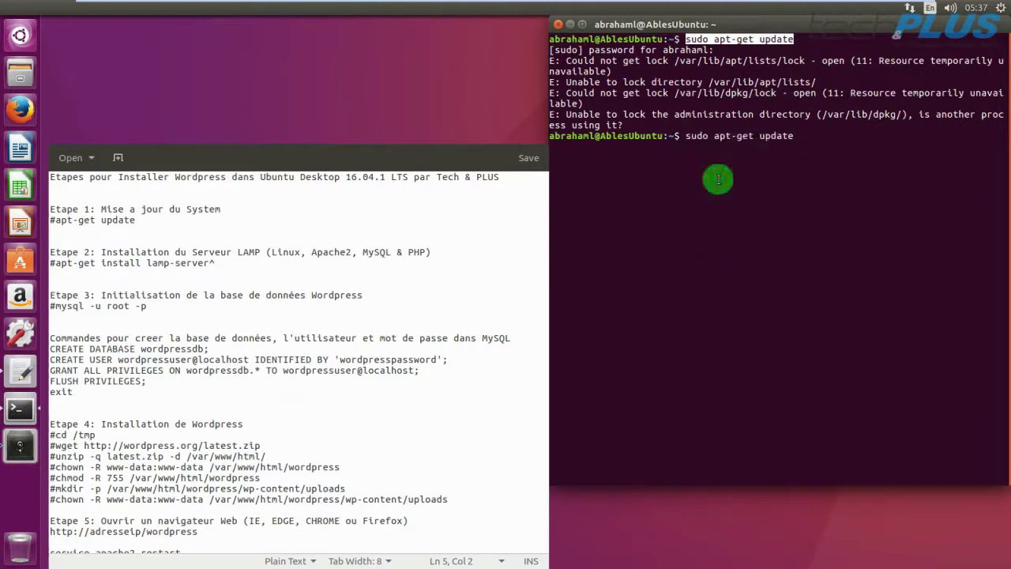
key("Return")
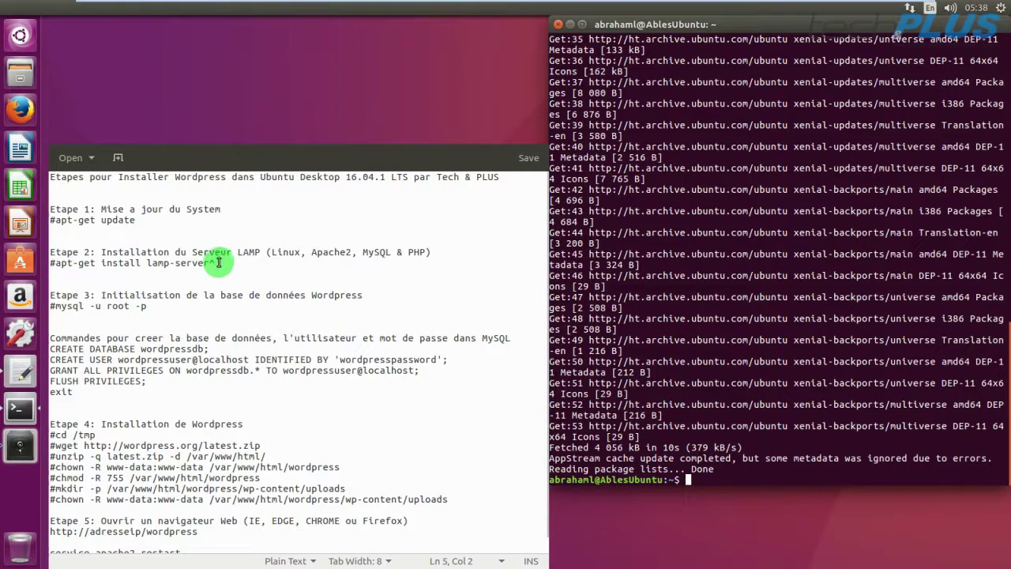
Bring the gedit installation notes forward and restore the window beside the terminal.
left_click(198, 262)
key("super+Up")
left_click(212, 263)
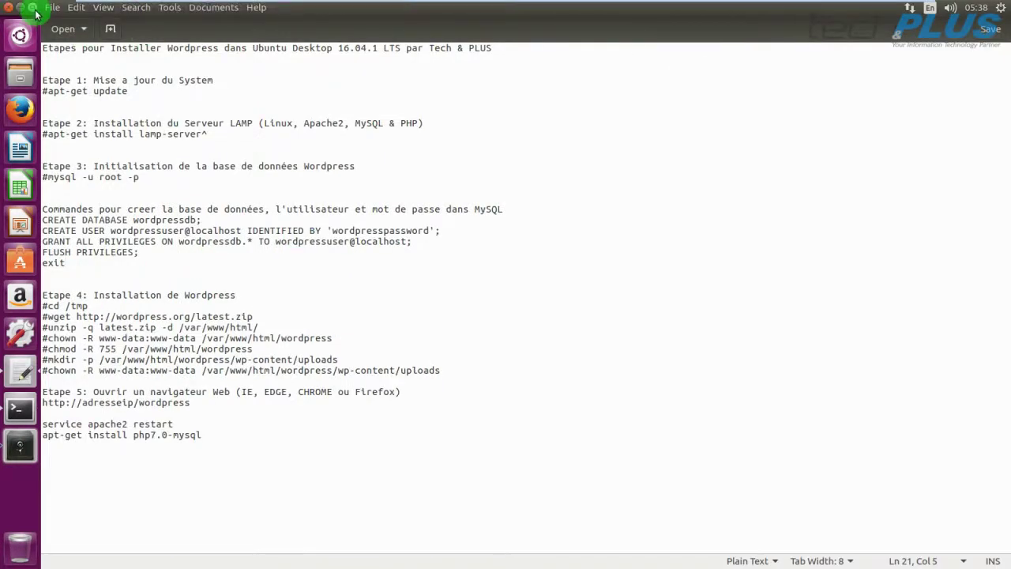
left_click(34, 10)
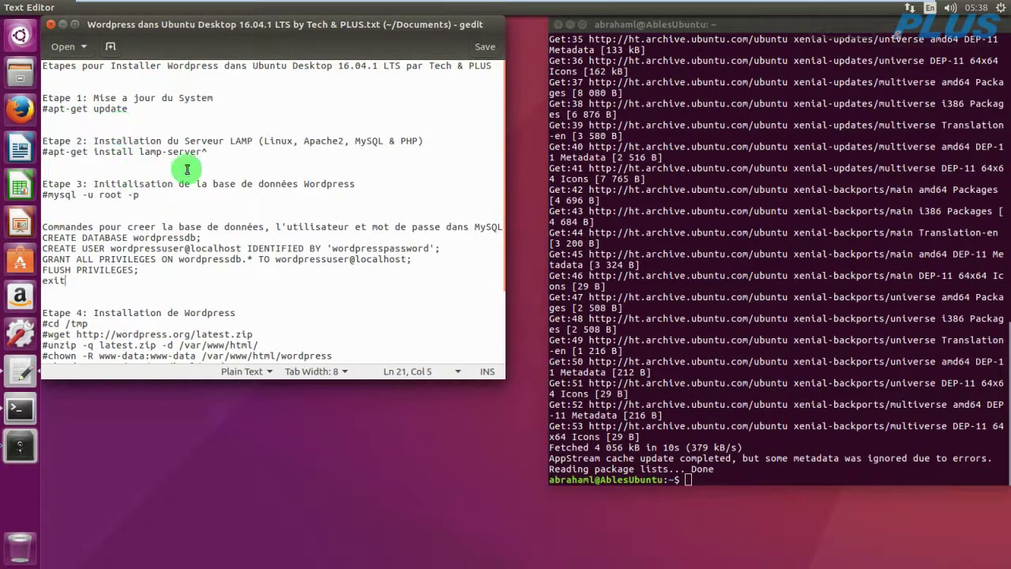
Highlight LAMP in Step 2 and select 'apt-get install lamp-server^' on line 9.
left_click(233, 139)
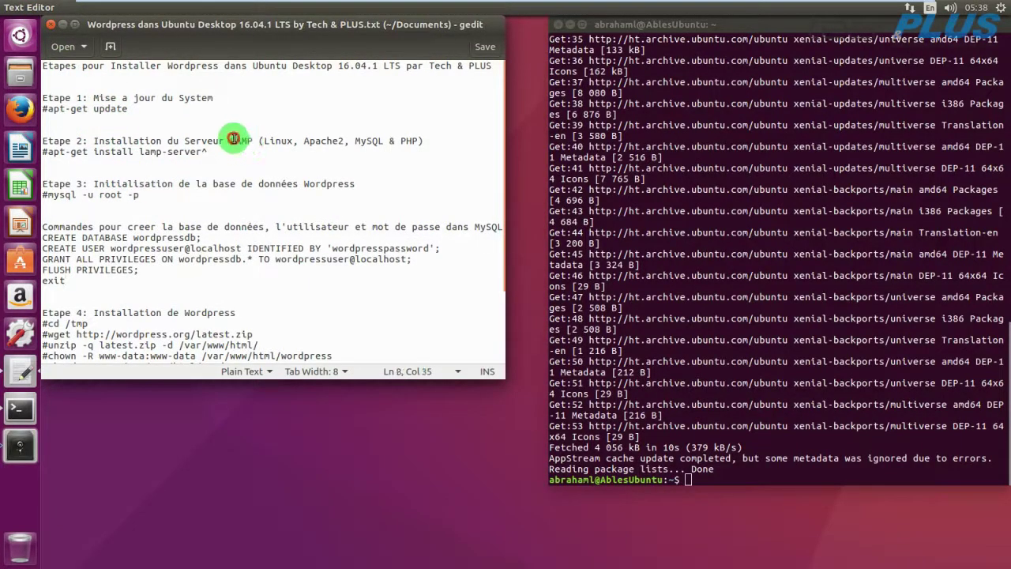
left_click(239, 140)
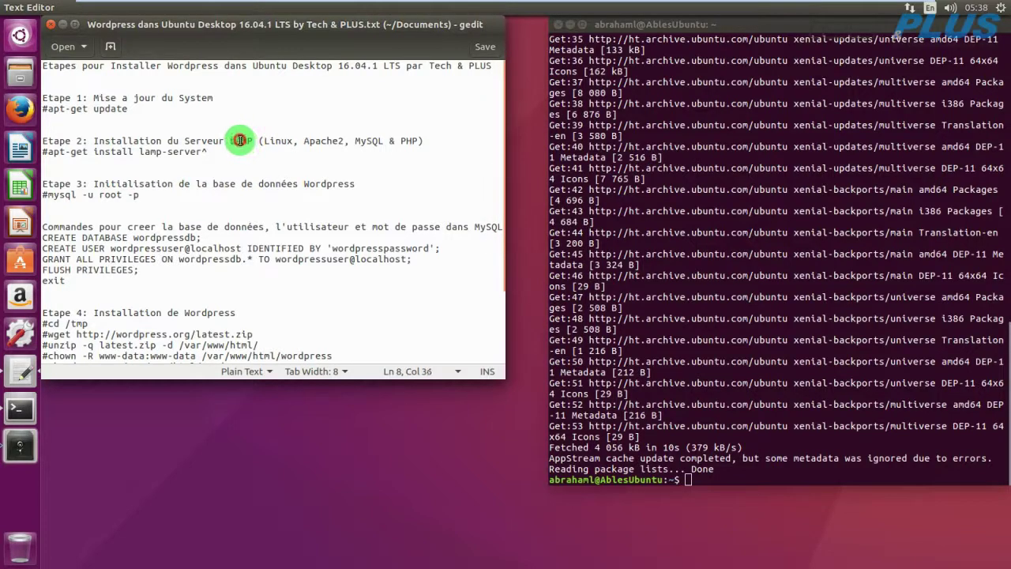
left_click(237, 140)
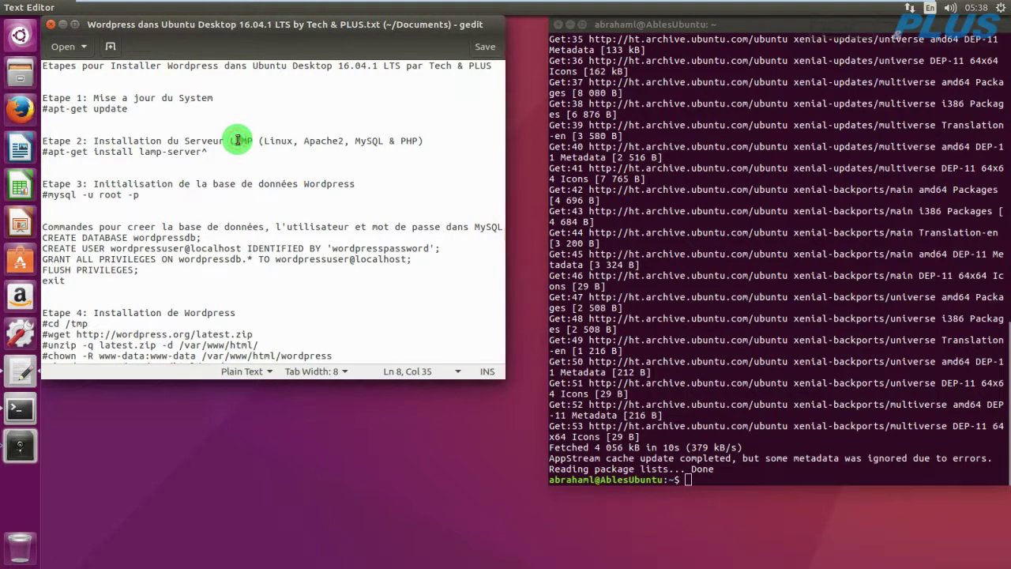
left_click(243, 140)
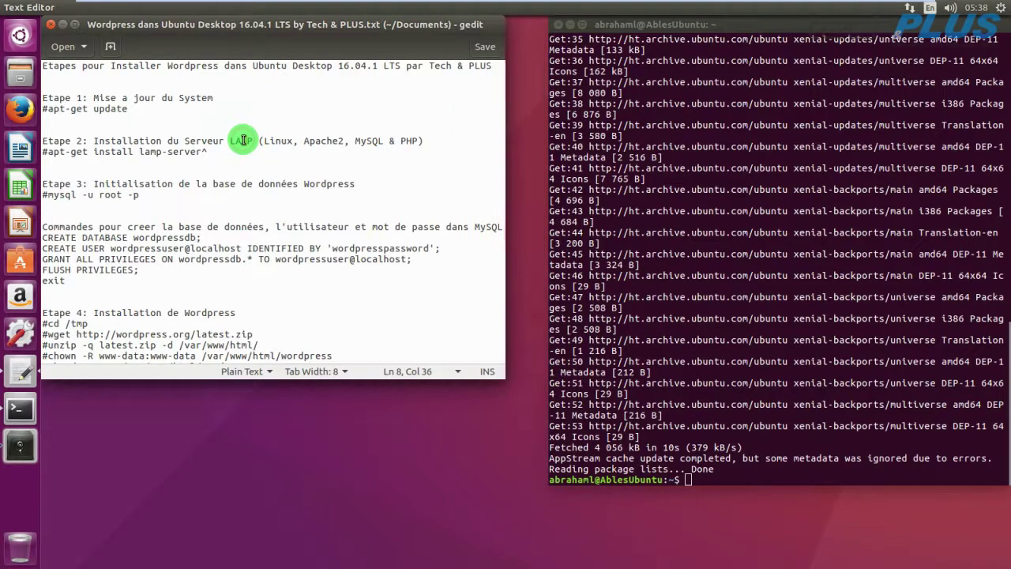
left_click(248, 140)
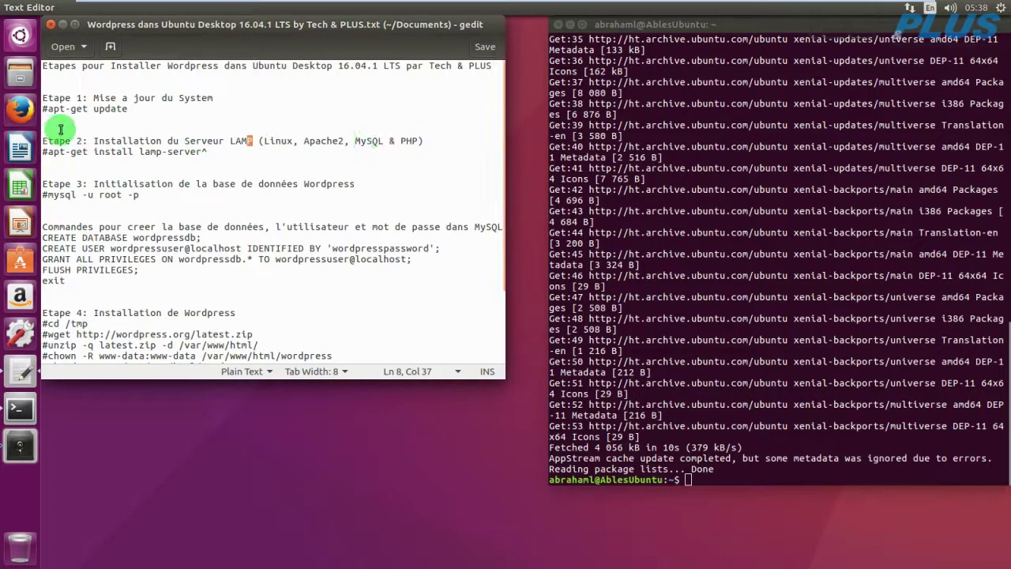
left_click_drag(207, 152, 50, 152)
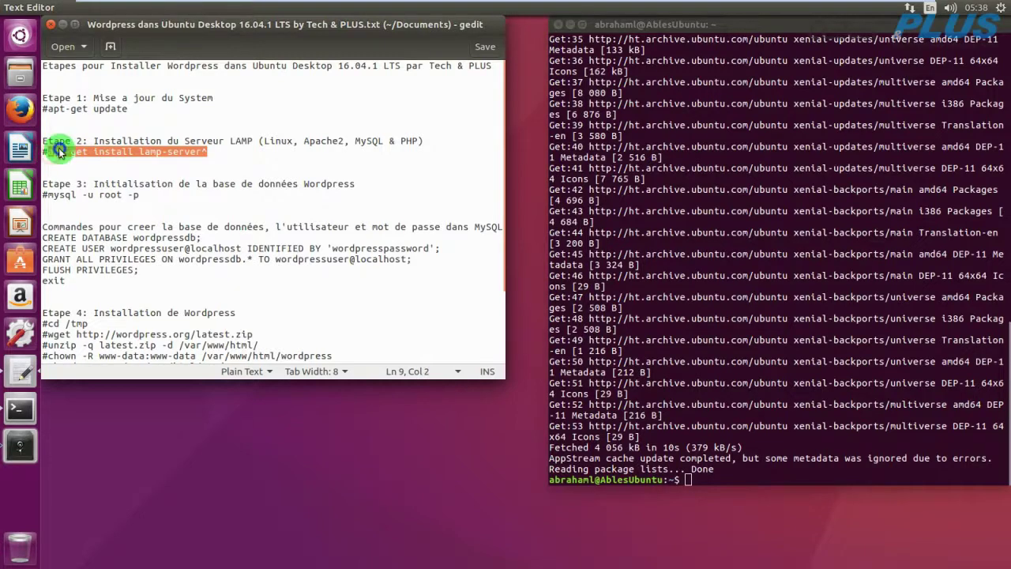
Paste 'apt-get install lamp-server^' into Terminal, prefix sudo, run it and confirm with y.
right_click(51, 151)
left_click(87, 208)
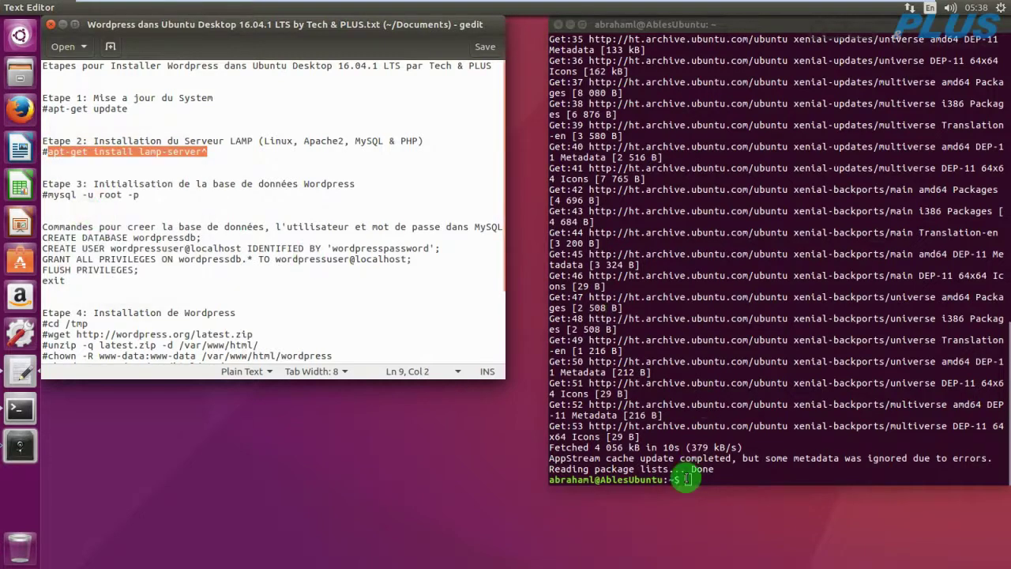
right_click(687, 479)
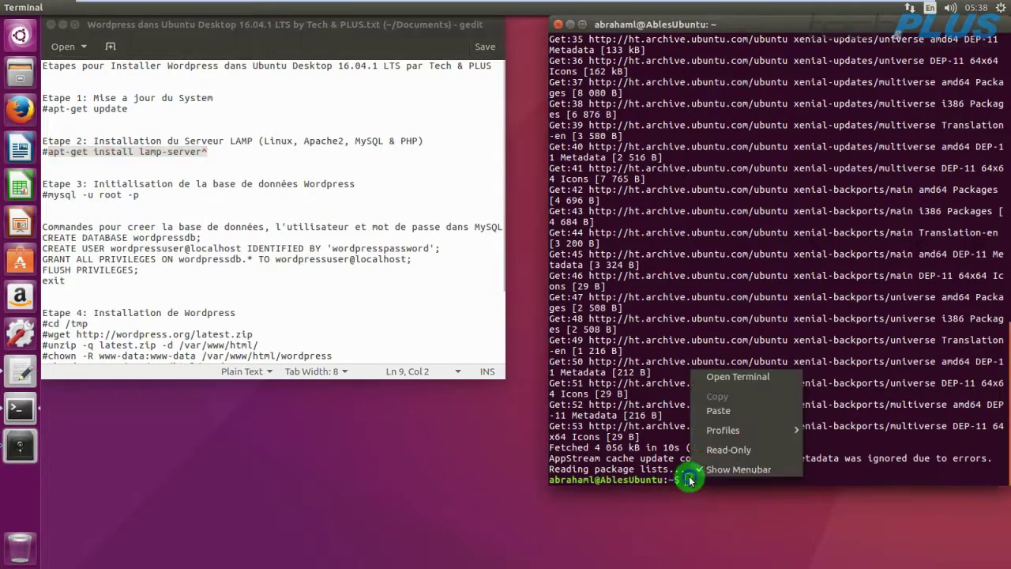
left_click(718, 410)
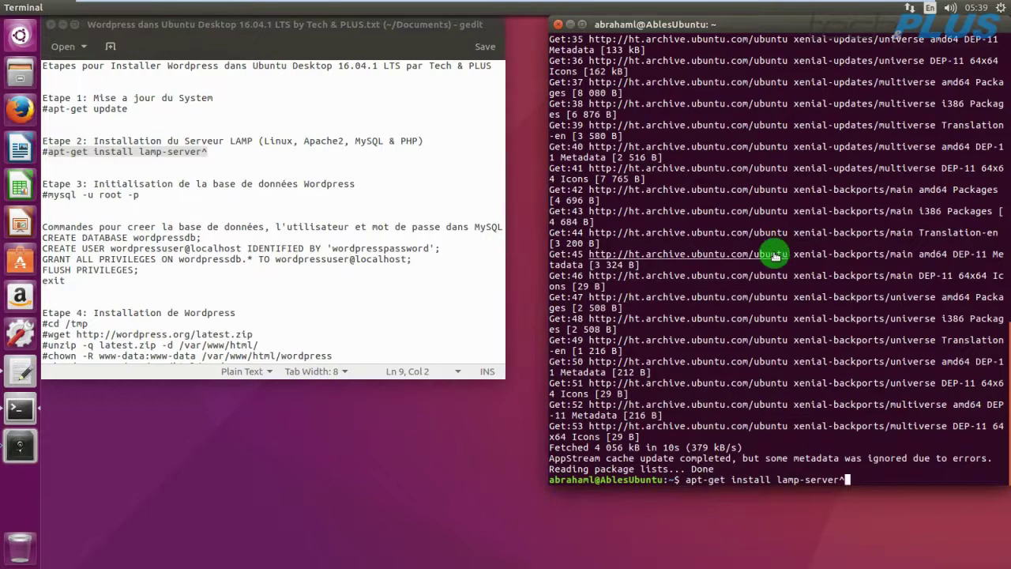
key("Left")
key("Left")
key("Left")
key("Left")
key("Left")
key("Left")
key("Left")
key("Left")
key("Left")
key("Left")
key("Left")
key("Left")
key("Left")
key("Left")
key("Left")
key("Left")
key("Left")
key("Left")
key("Left")
key("Left")
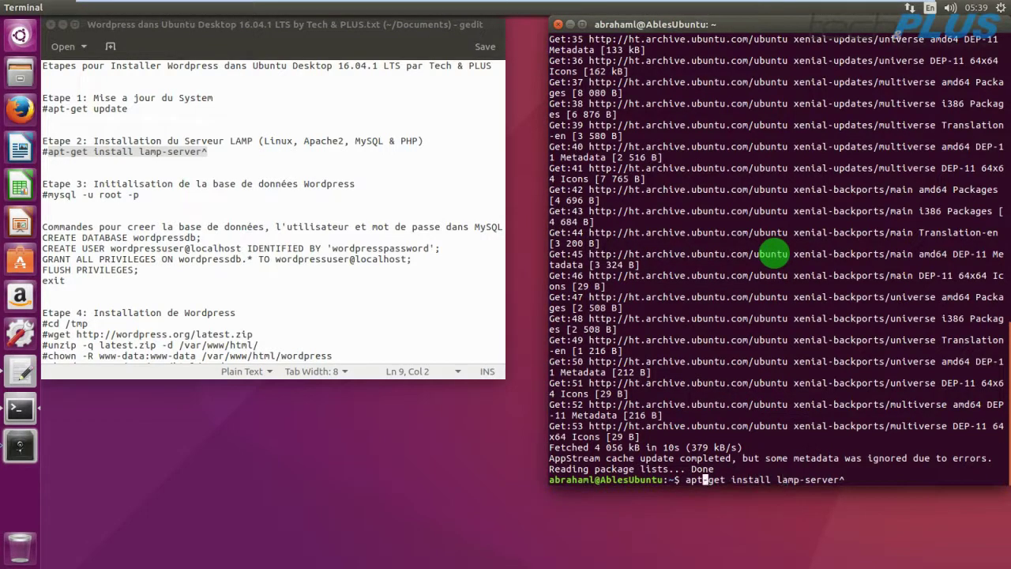
type("su")
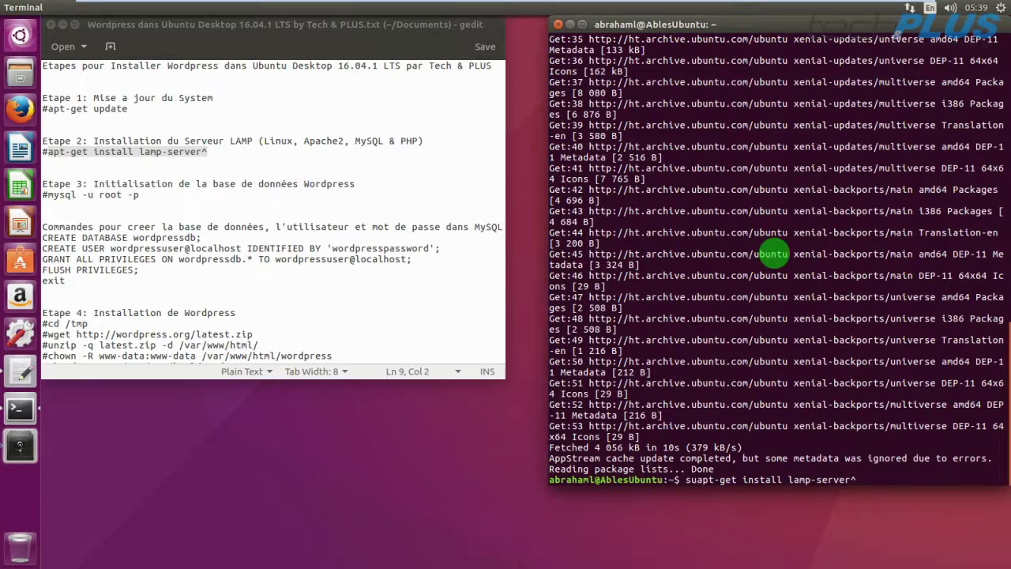
type("do")
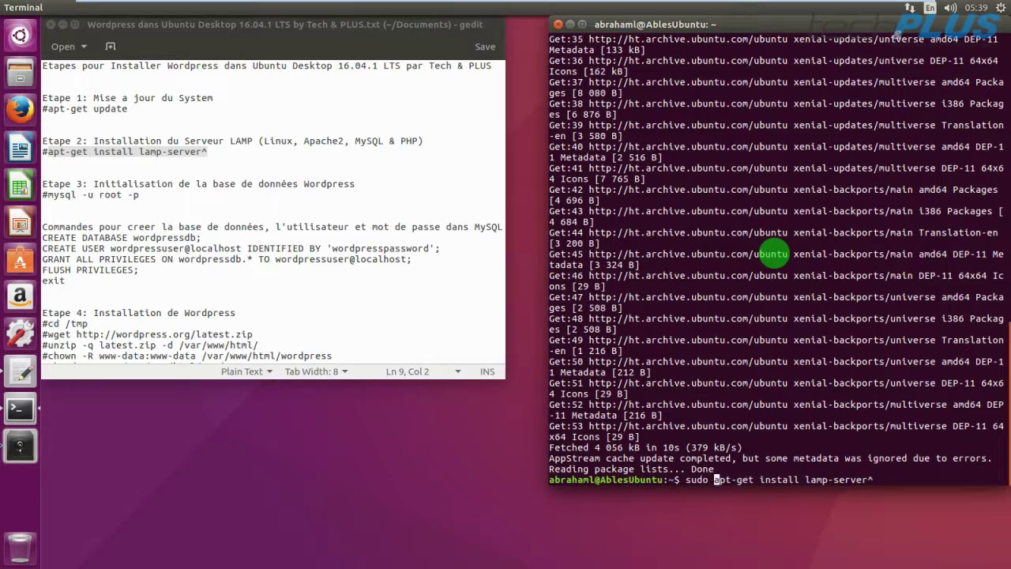
key("Return")
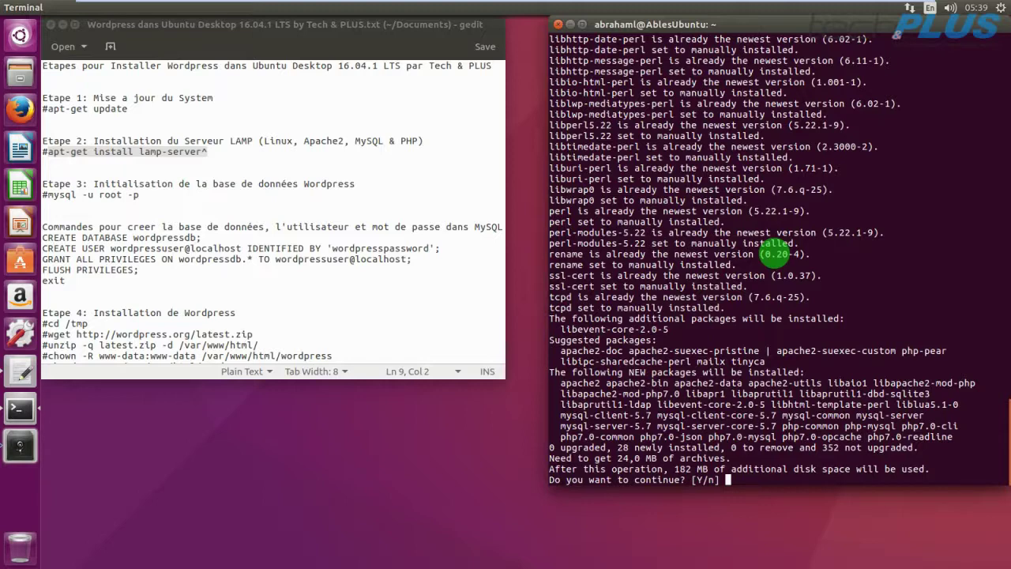
type("y")
key("Return")
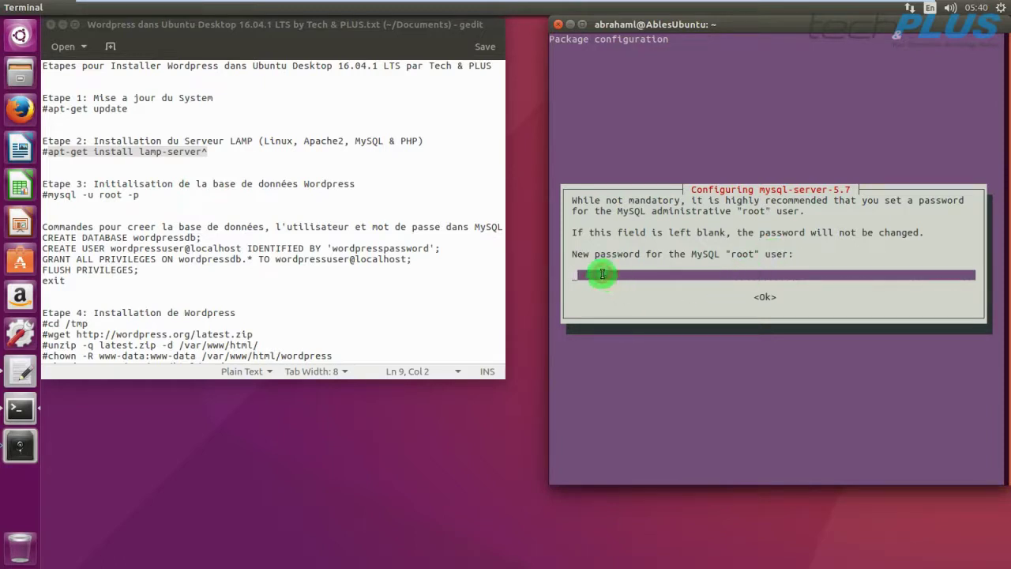
Enter and confirm the MySQL root password in the mysql-server-5.7 configuration screens.
type("********")
key("Return")
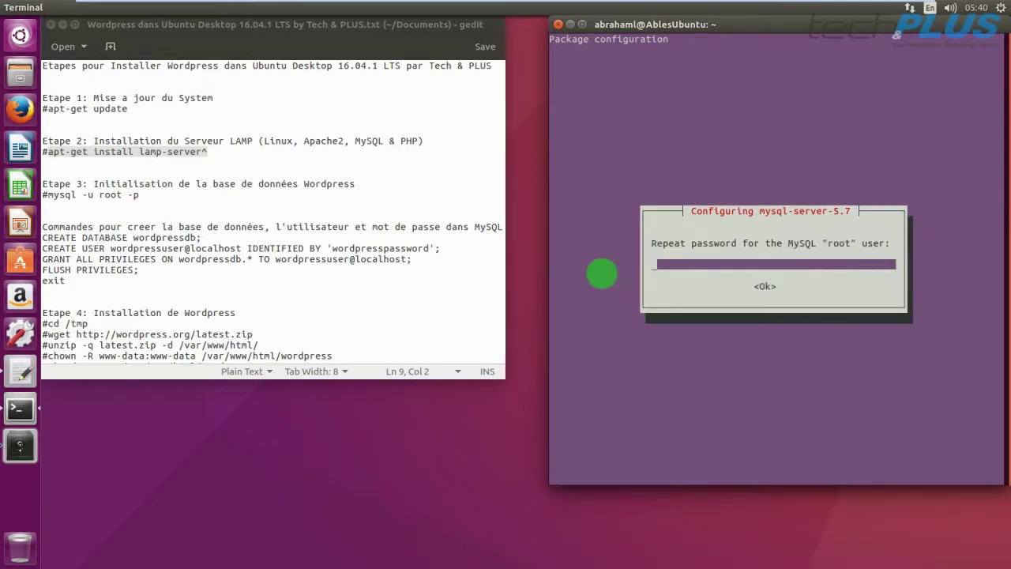
type("********")
key("Return")
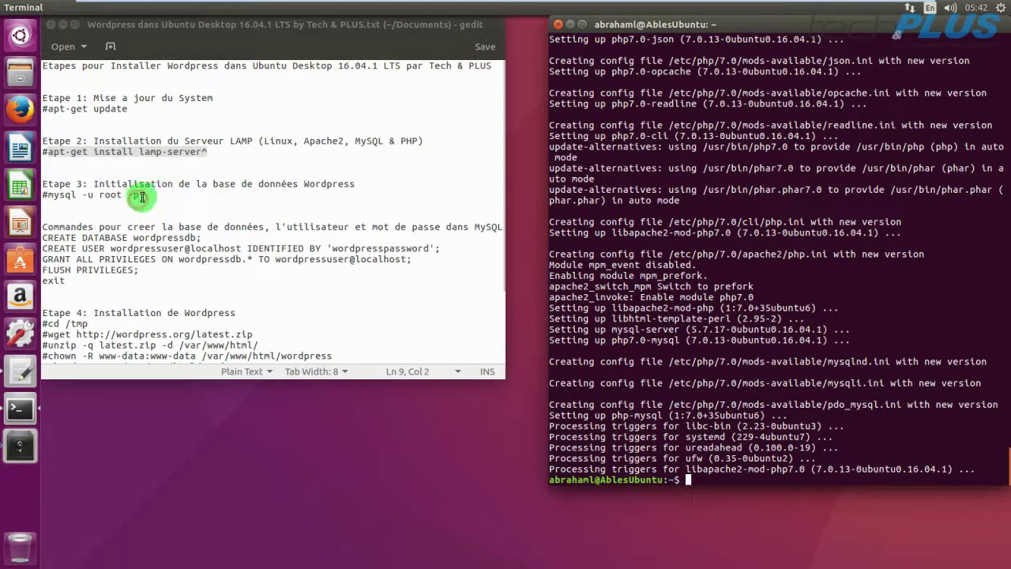
Copy 'mysql -u root -p' from the notes and paste it at the shell prompt.
left_click(107, 196)
triple_click(108, 196)
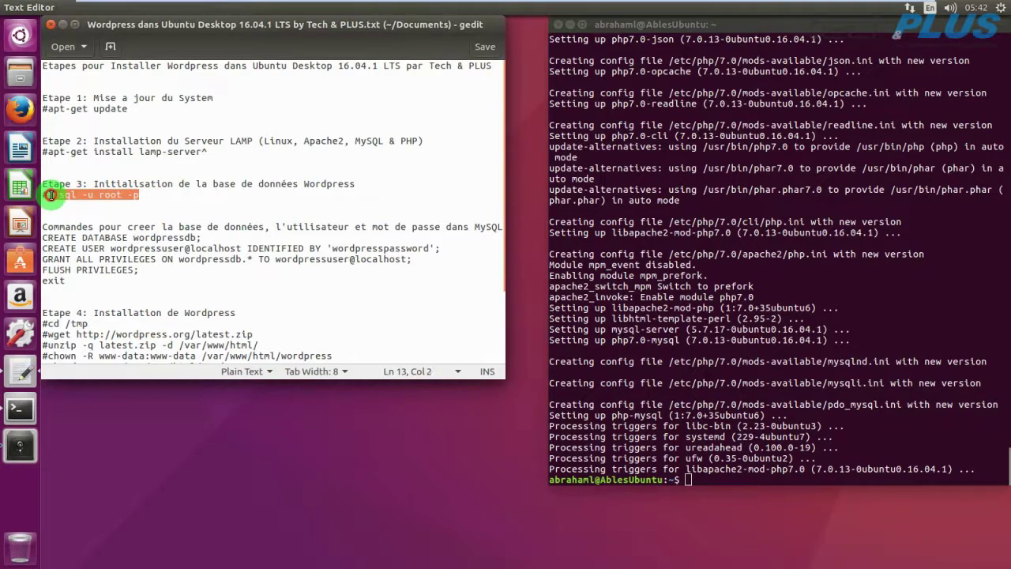
right_click(54, 198)
left_click(84, 251)
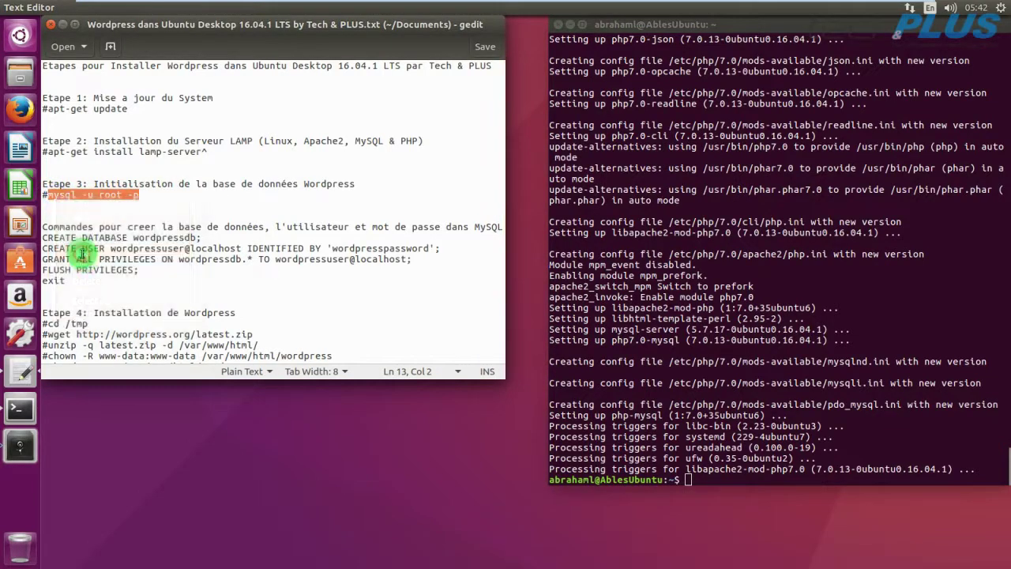
left_click(688, 478)
right_click(688, 479)
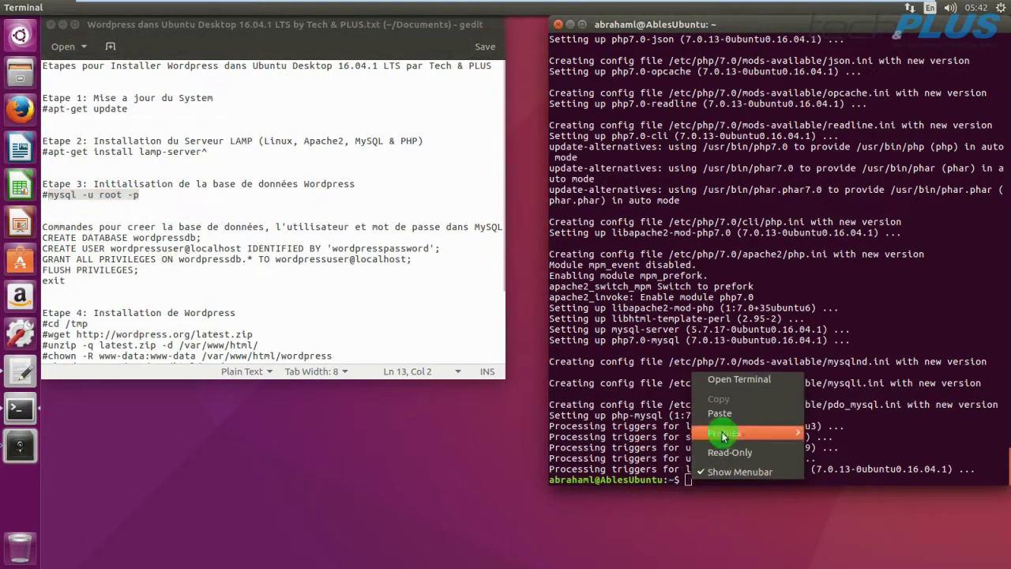
left_click(727, 416)
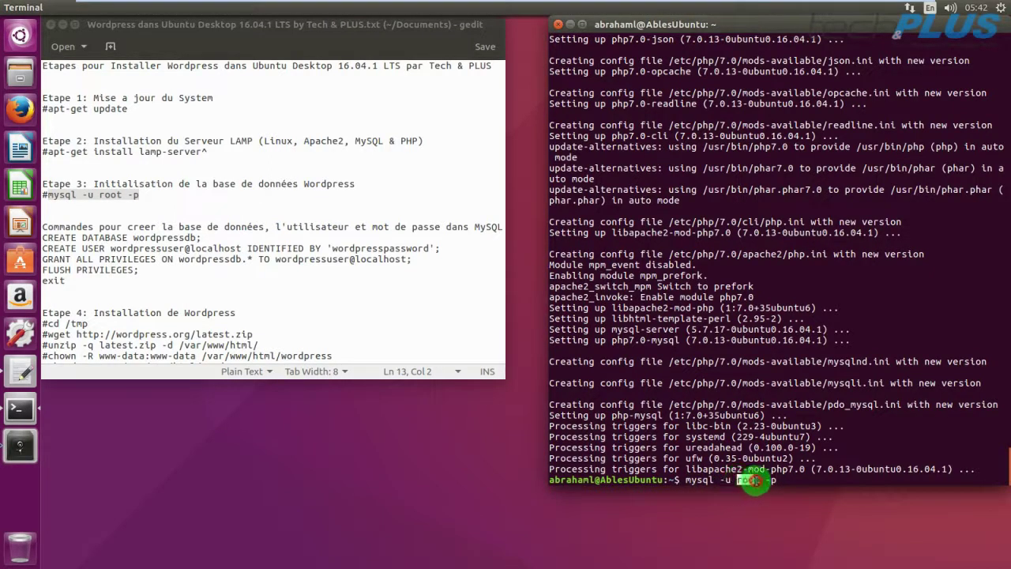
Run the MySQL login as root and submit the root password.
double_click(749, 480)
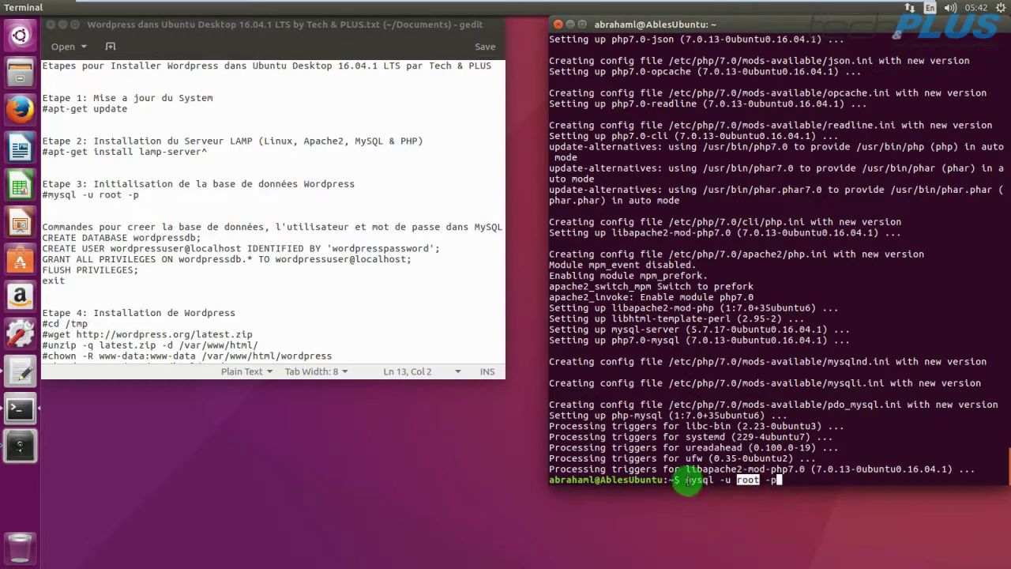
double_click(696, 479)
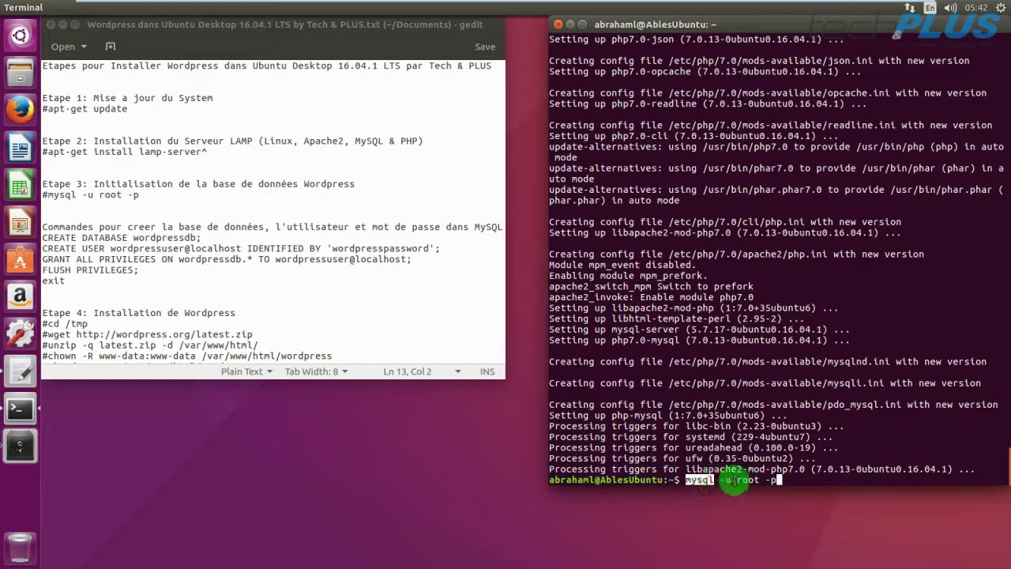
double_click(750, 480)
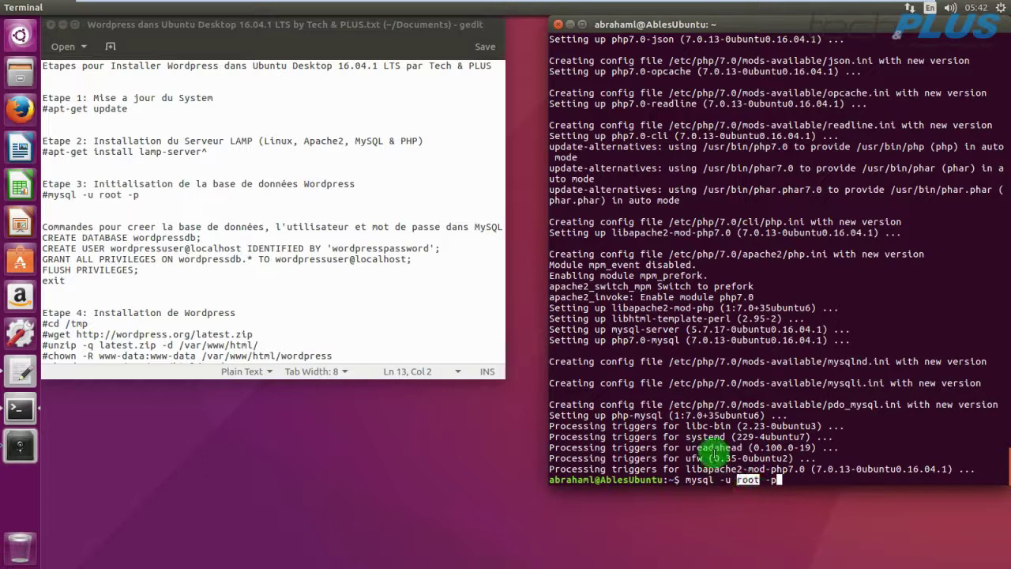
left_click(758, 474)
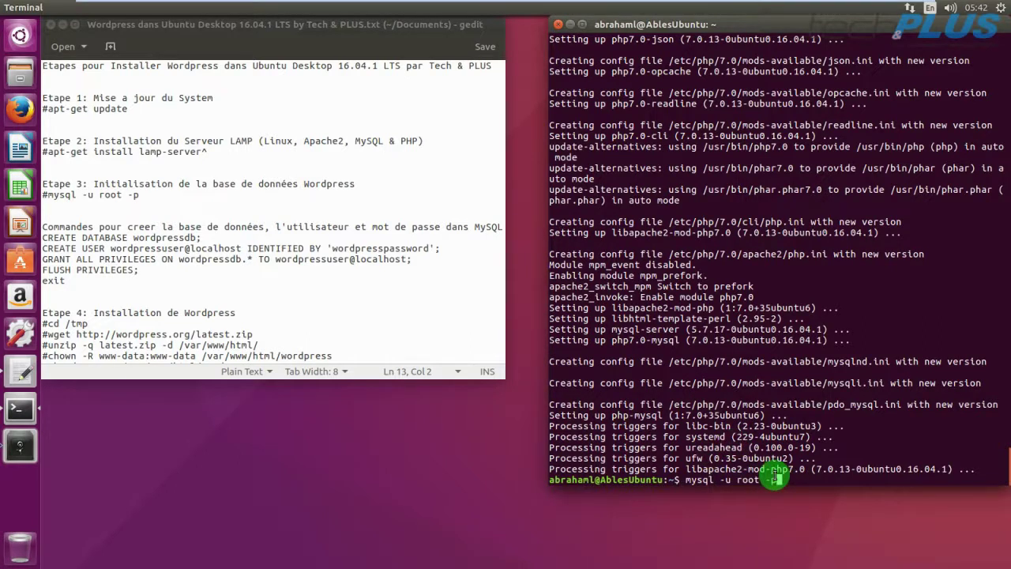
key("Return")
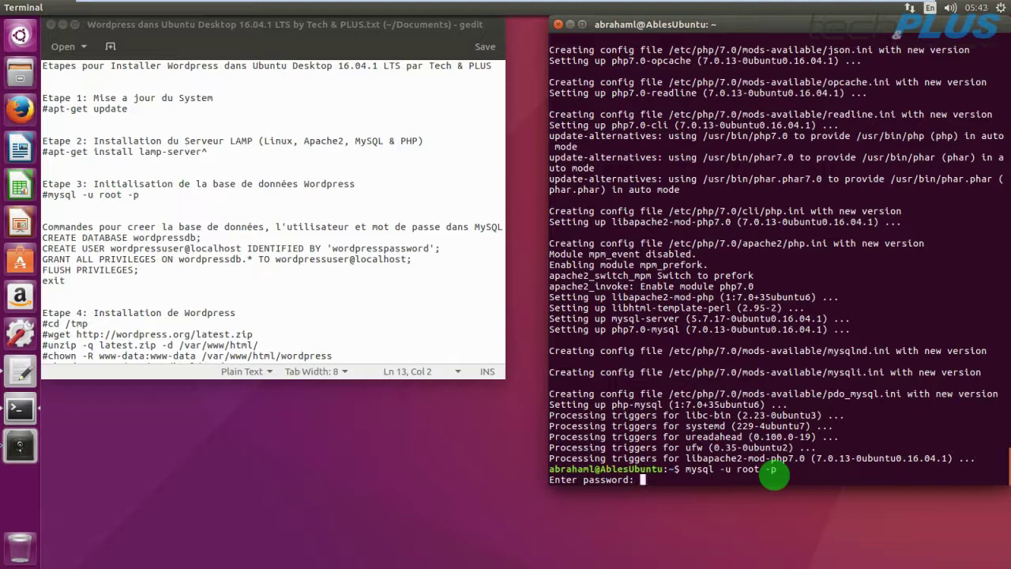
key("Return")
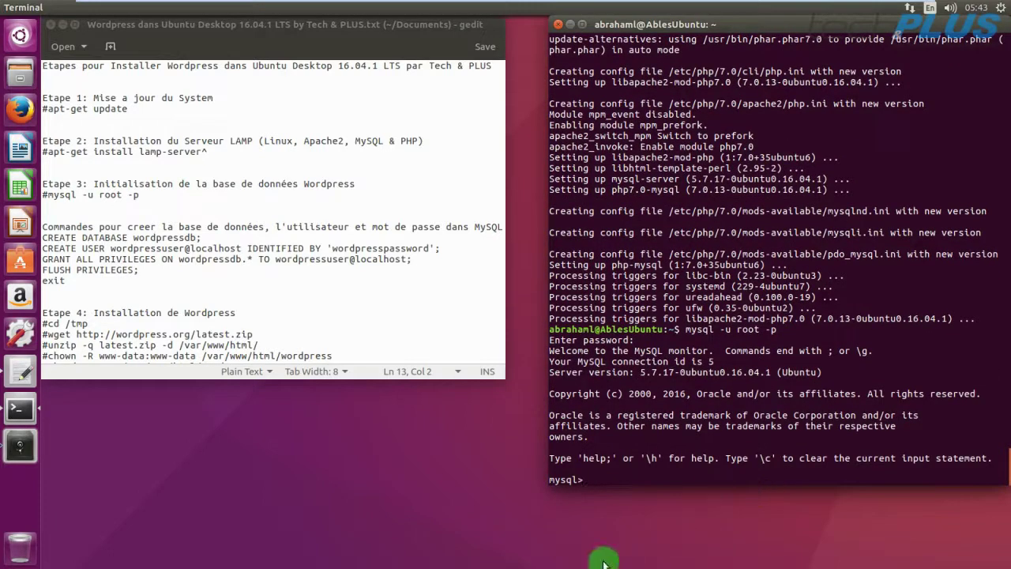
Paste 'CREATE DATABASE wordpressdb;' from the notes at the mysql> prompt.
left_click(566, 480)
left_click_drag(567, 479, 545, 482)
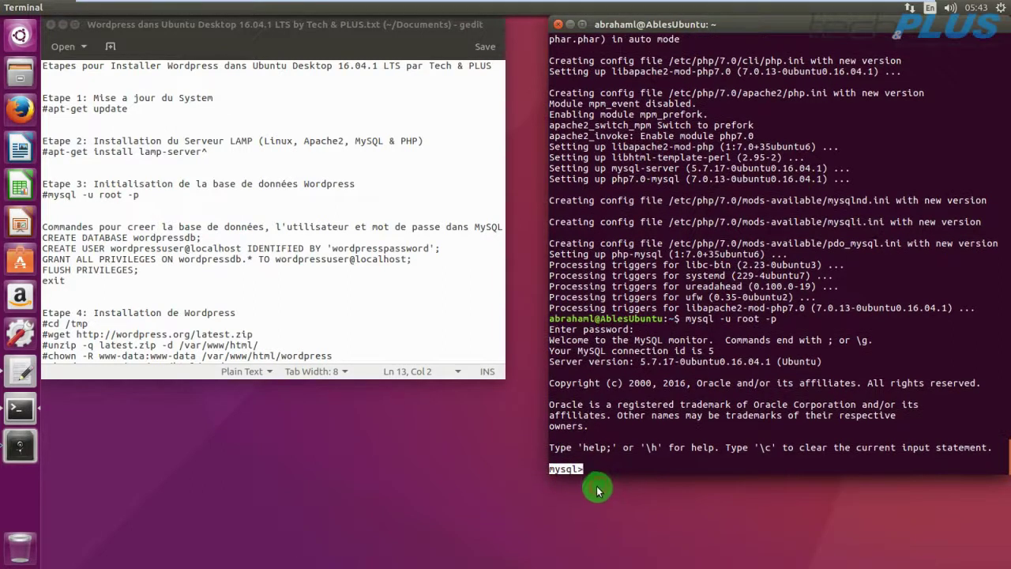
left_click(593, 483)
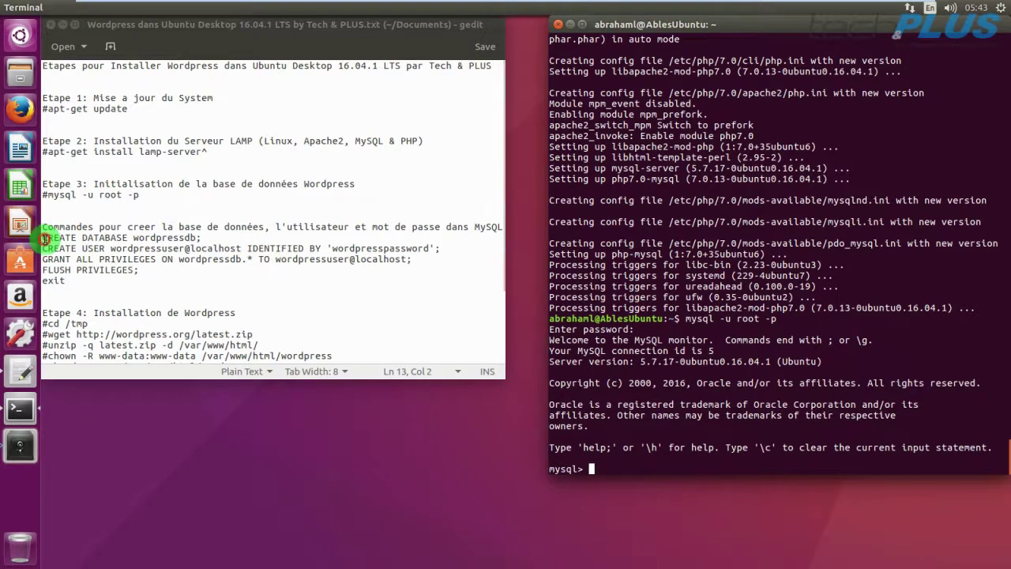
left_click_drag(43, 237, 200, 237)
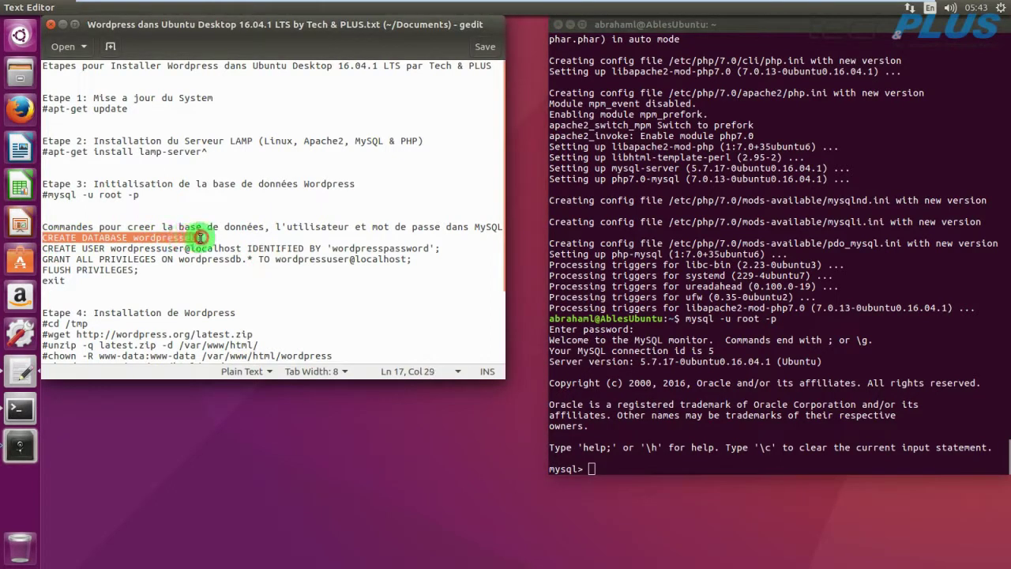
right_click(200, 237)
left_click(229, 295)
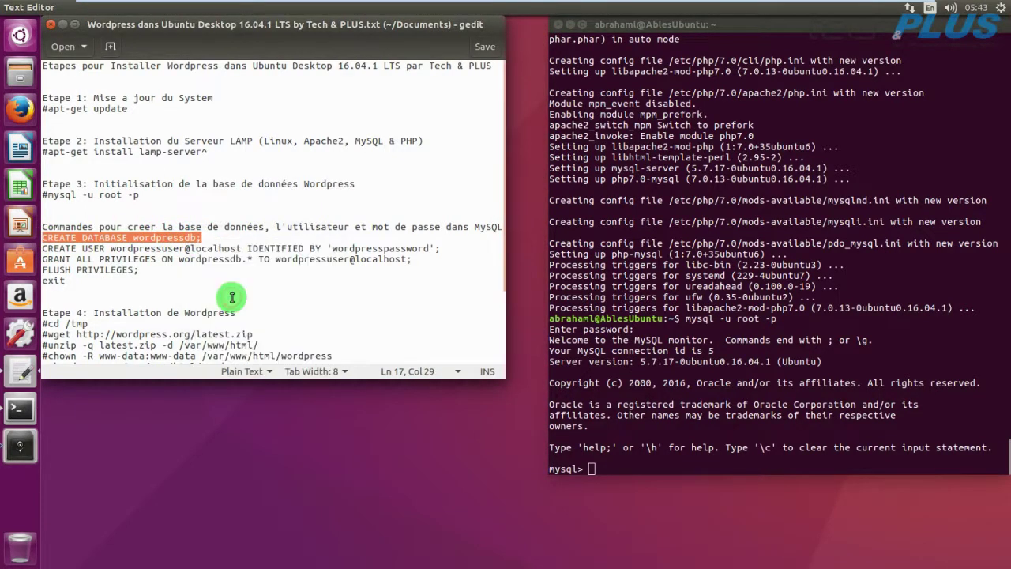
right_click(592, 469)
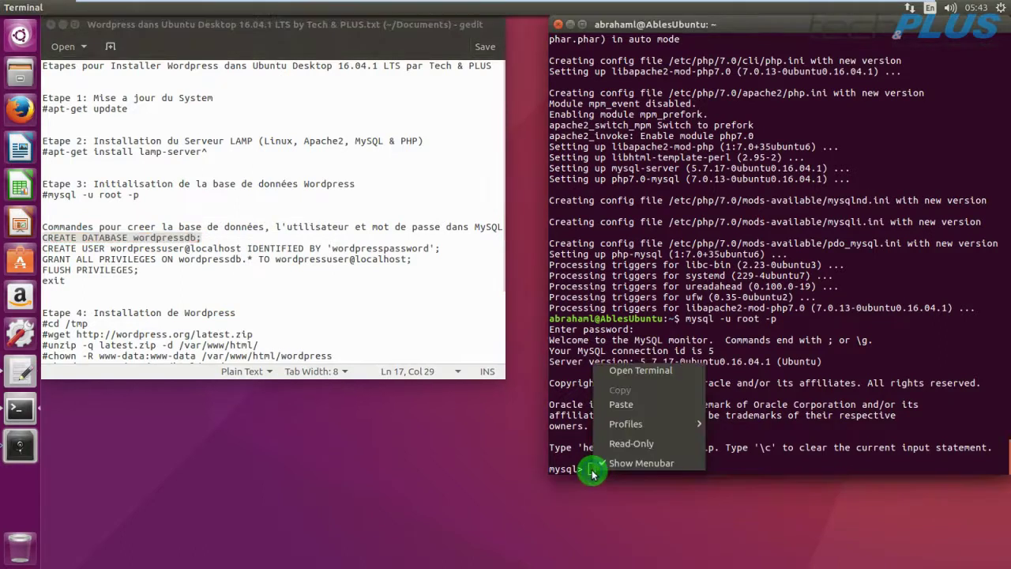
left_click(623, 407)
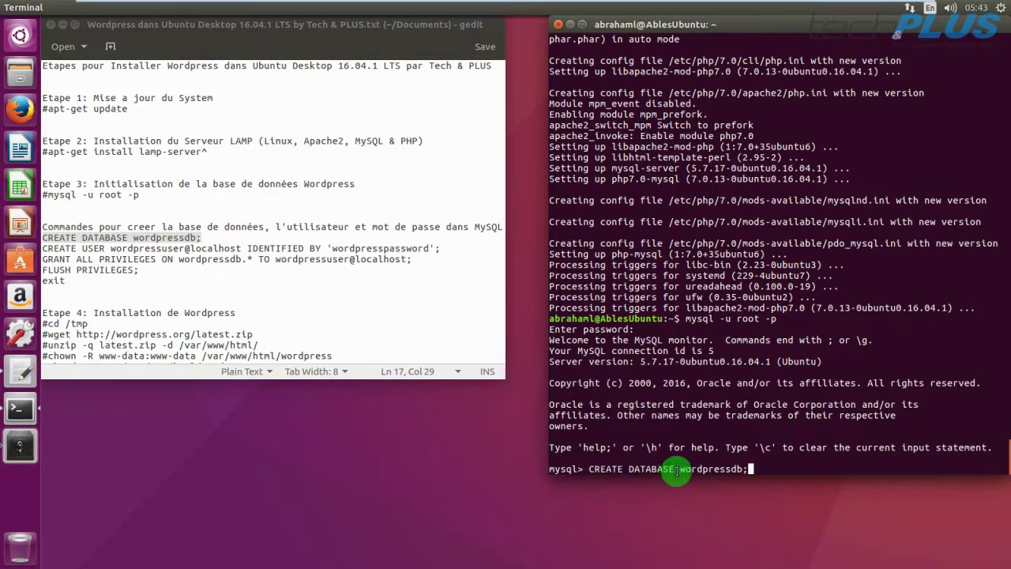
Run the CREATE DATABASE query and select the CREATE USER line in the notes.
left_click_drag(681, 468, 740, 469)
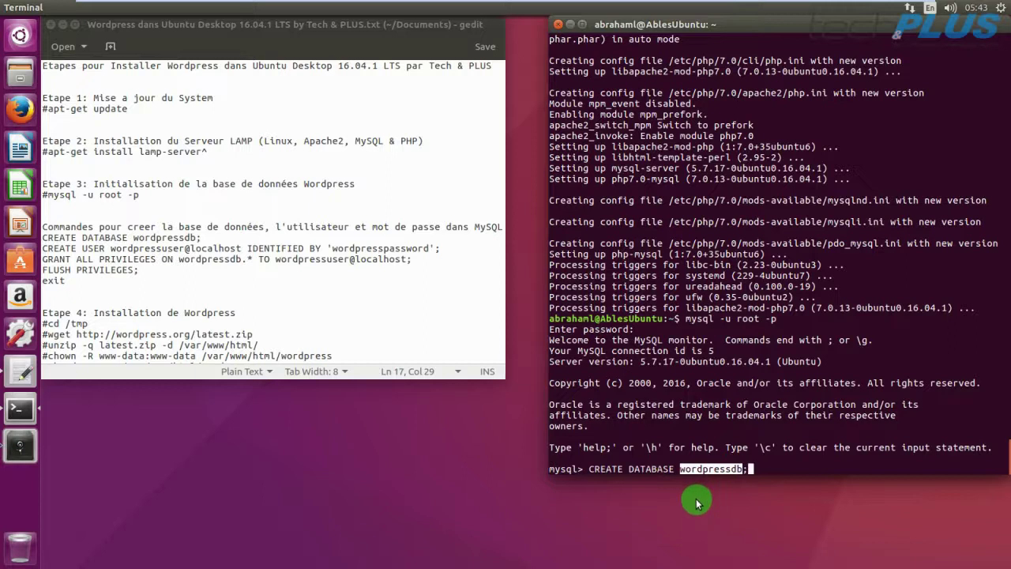
left_click(760, 472)
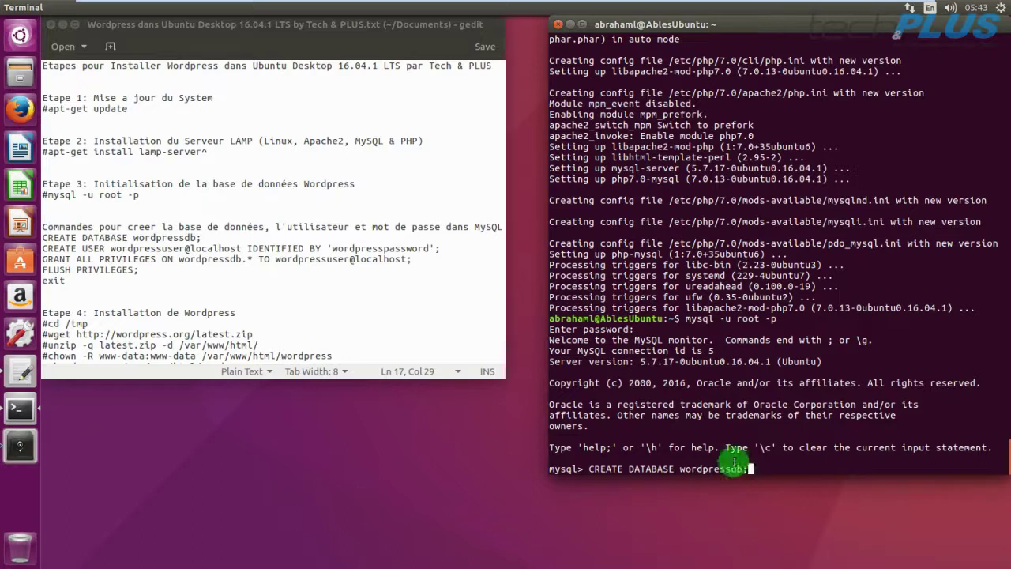
key("Return")
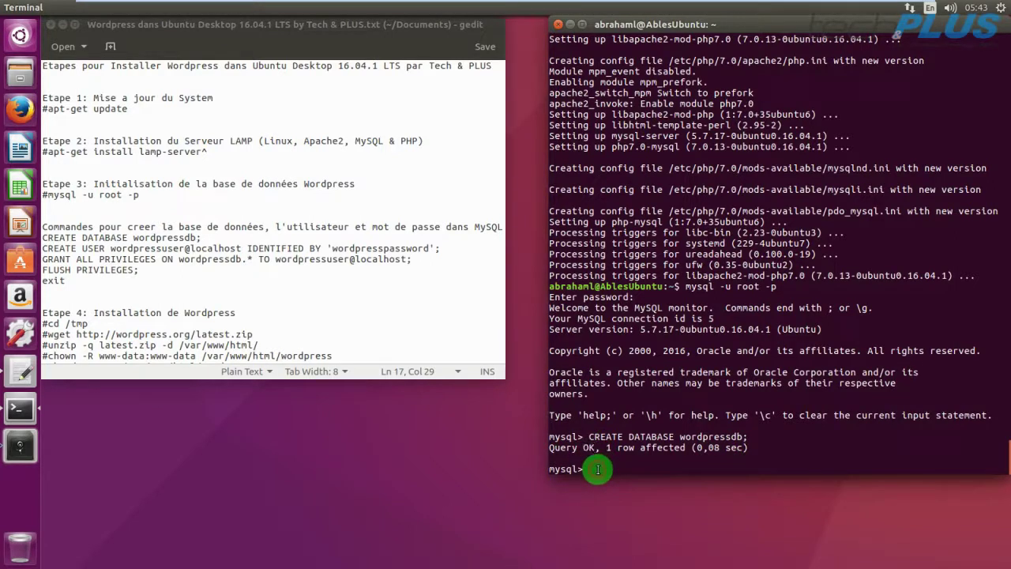
left_click_drag(41, 248, 443, 247)
Paste and run CREATE USER wordpressuser@localhost with its password at the mysql> prompt.
right_click(433, 263)
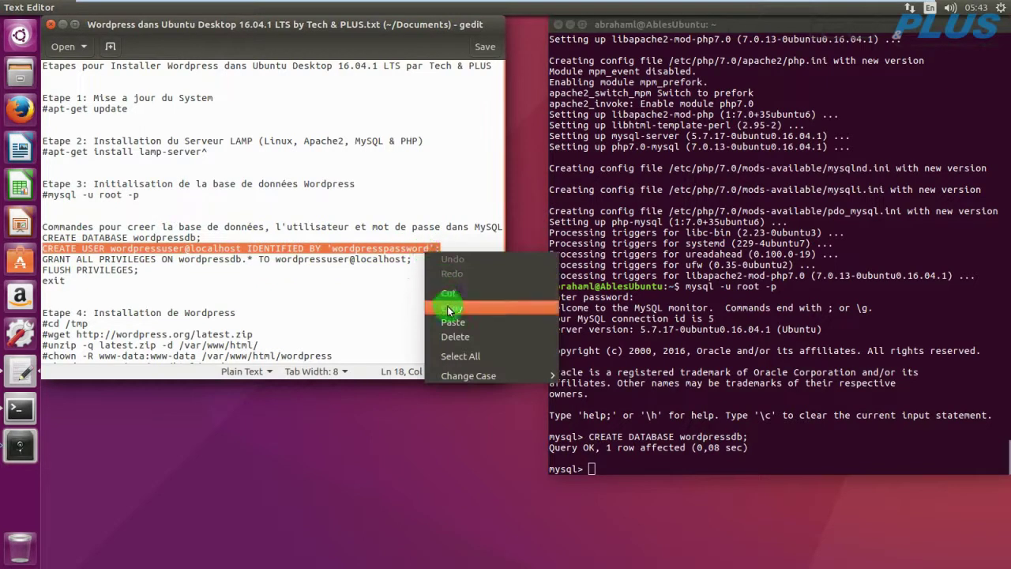
left_click(448, 307)
right_click(592, 467)
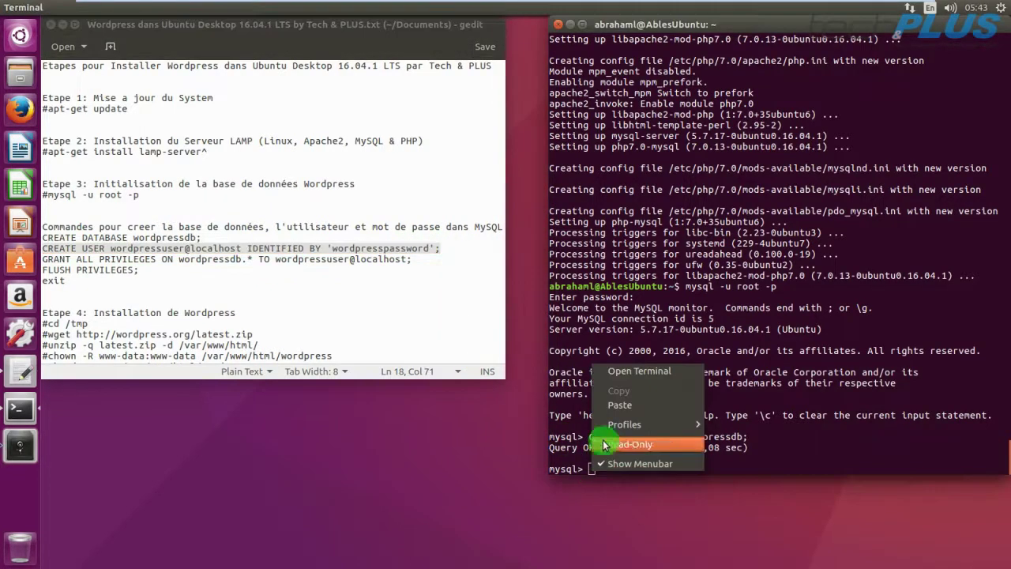
left_click(619, 405)
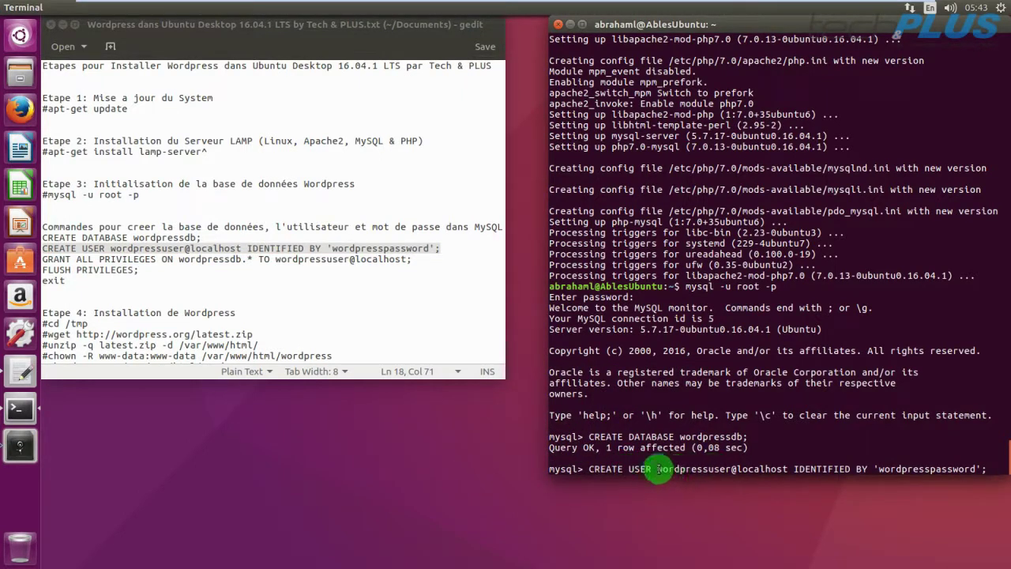
left_click_drag(658, 469, 974, 469)
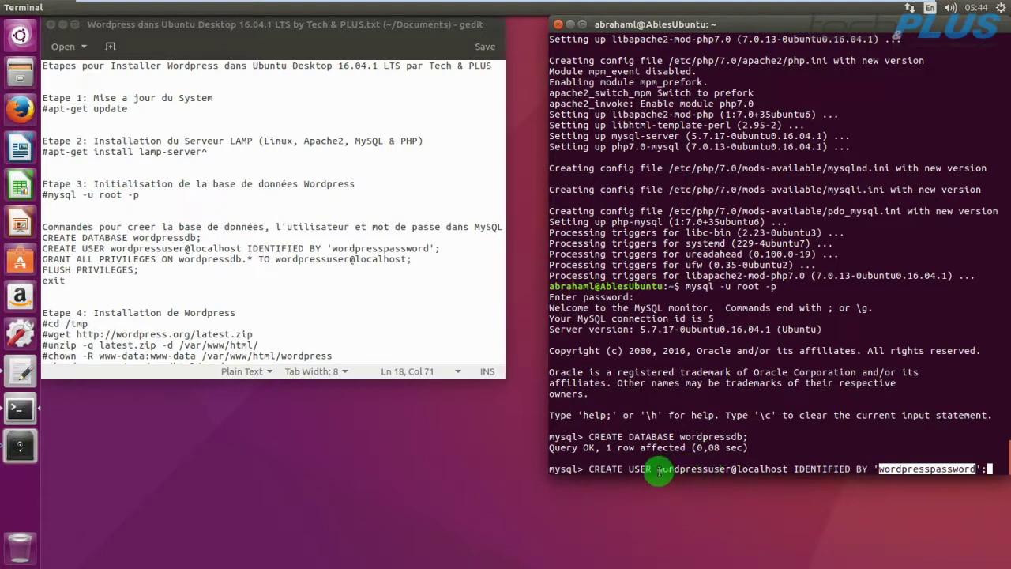
left_click_drag(657, 468, 762, 476)
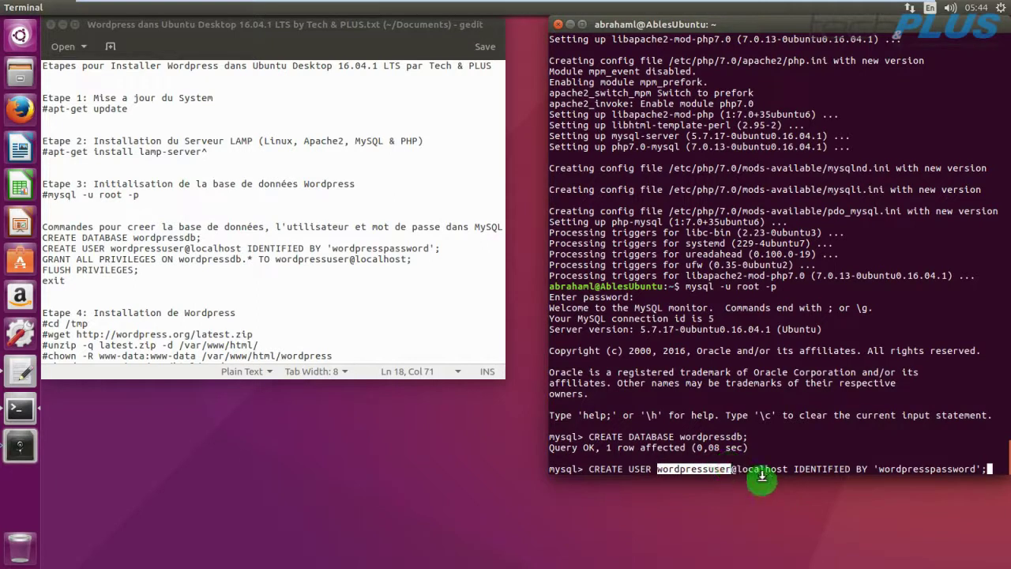
left_click(885, 469)
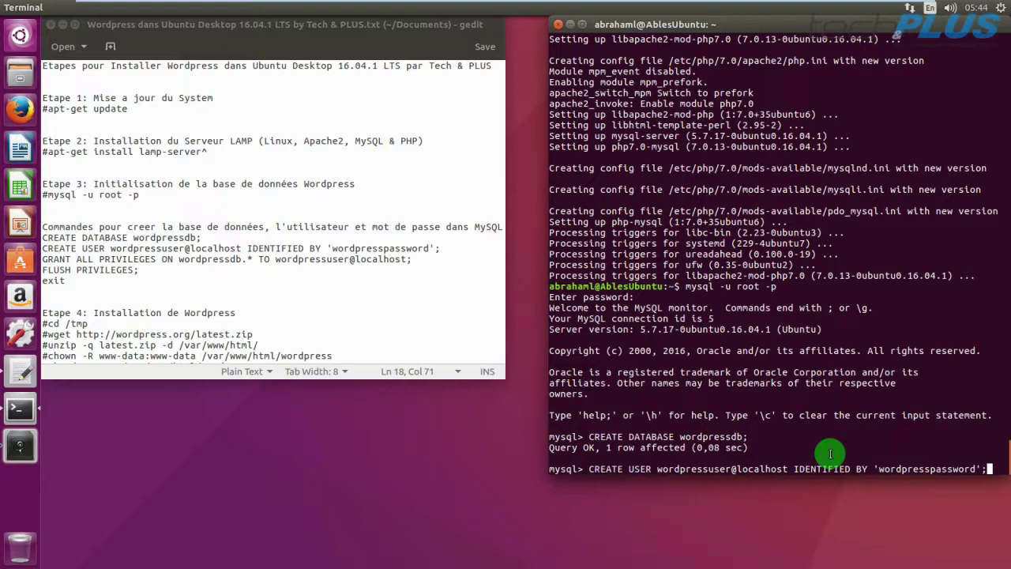
key("Return")
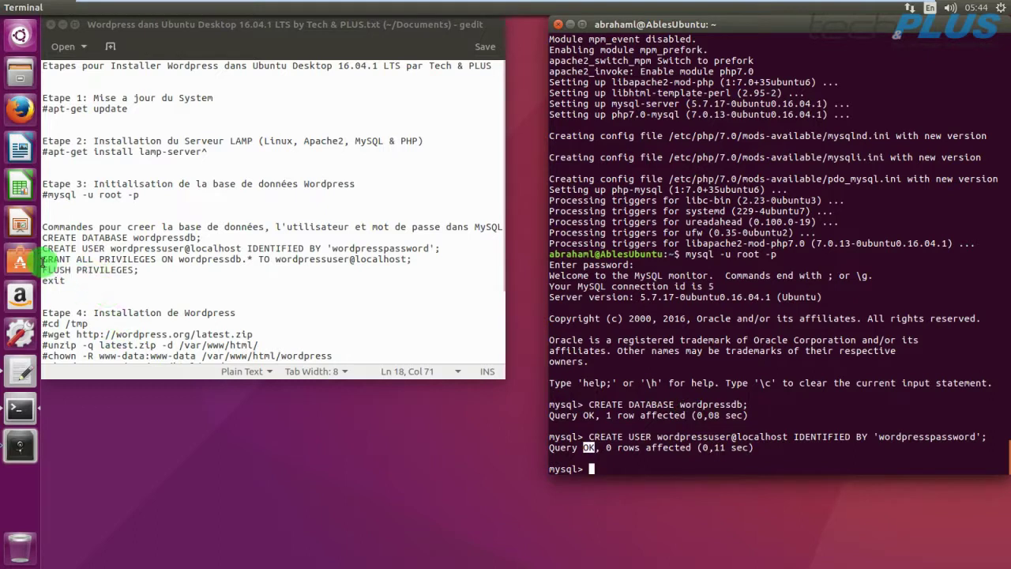
Paste 'GRANT ALL PRIVILEGES ON wordpressdb.* TO wordpressuser@localhost;' at the mysql> prompt.
left_click_drag(43, 259, 419, 259)
right_click(368, 258)
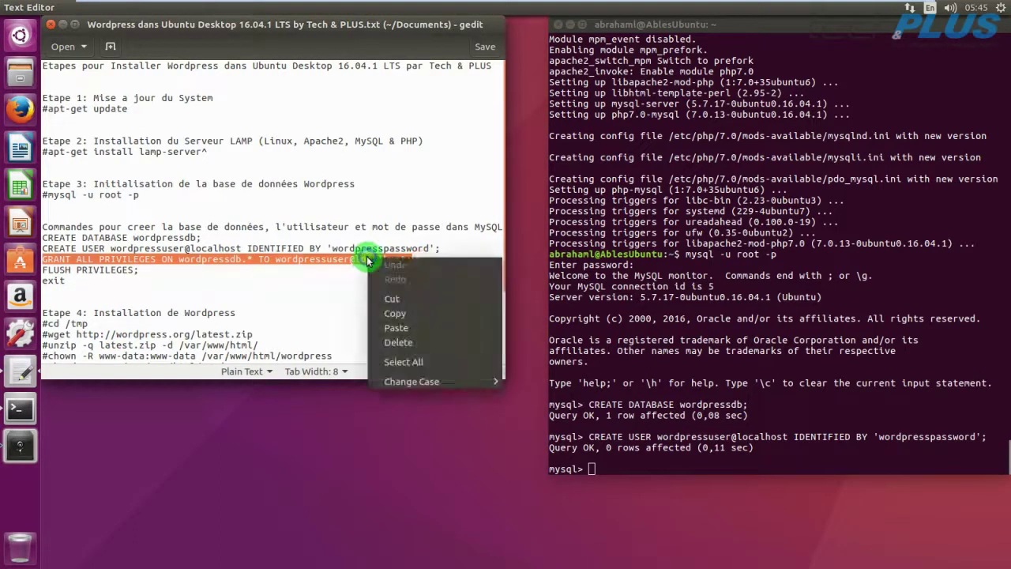
left_click(391, 313)
right_click(592, 470)
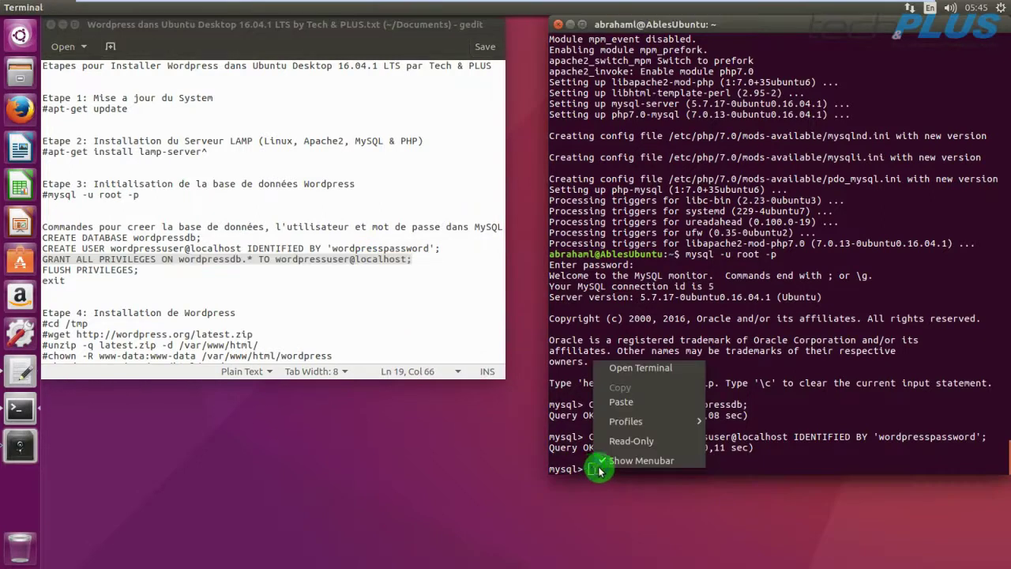
left_click(619, 403)
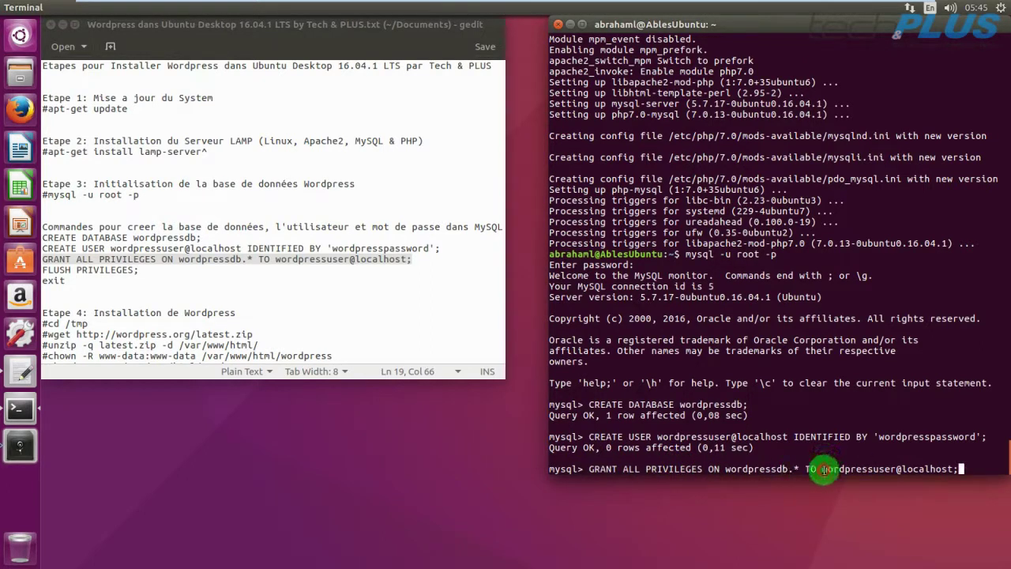
Run the grant, check its Query OK, and select the FLUSH PRIVILEGES line in the notes.
left_click_drag(822, 469, 900, 468)
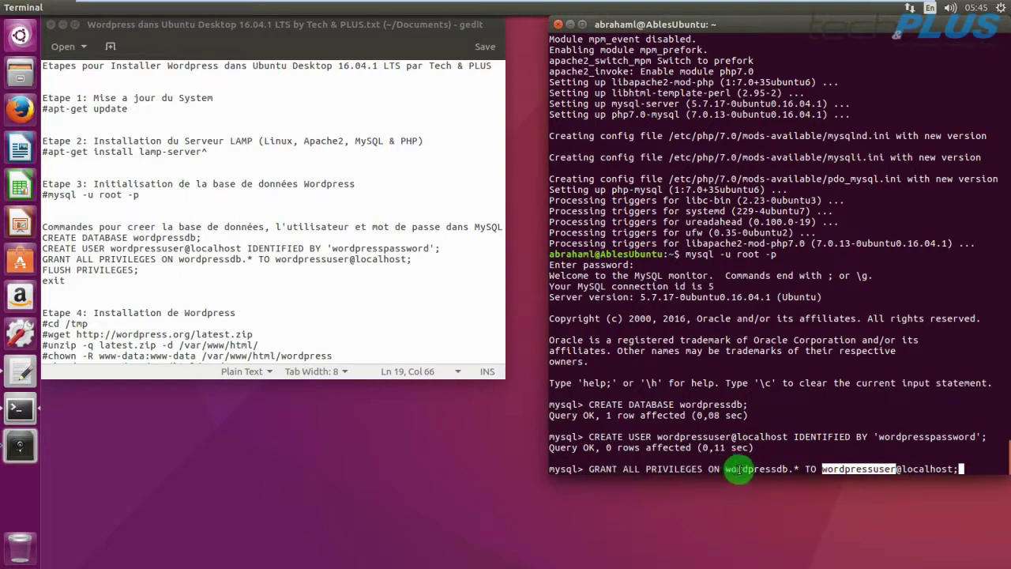
left_click_drag(726, 468, 784, 469)
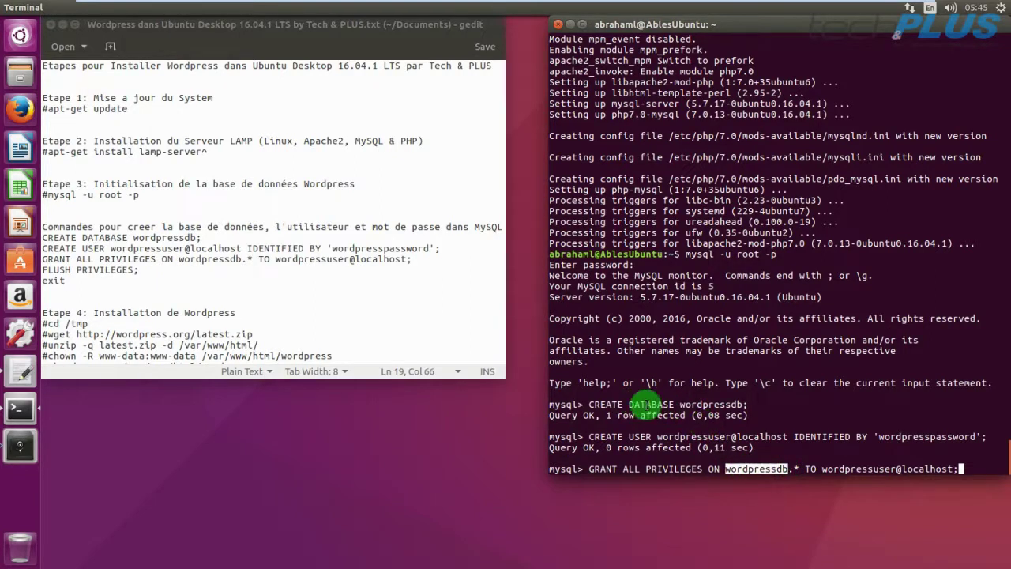
left_click(754, 469)
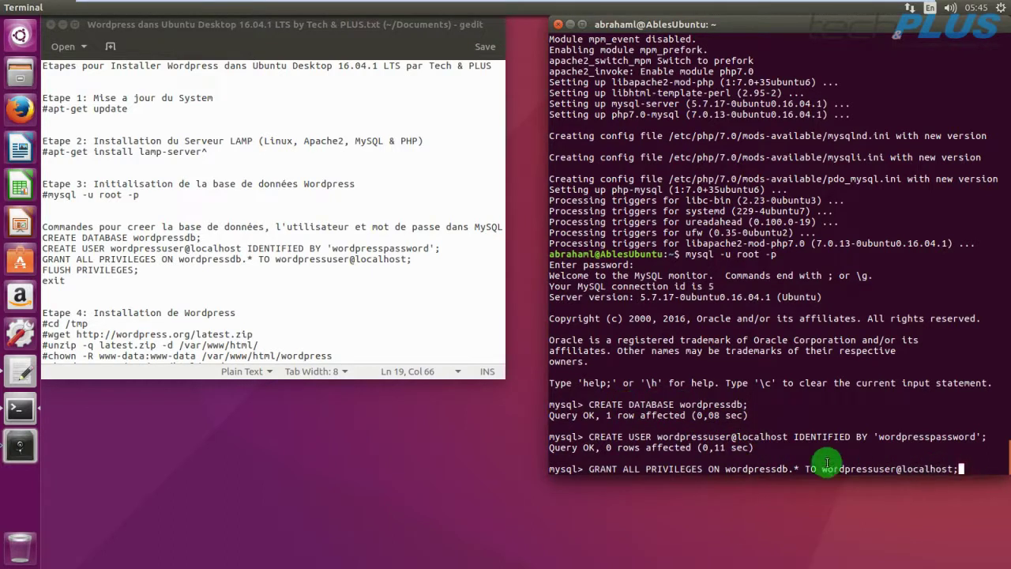
key("Return")
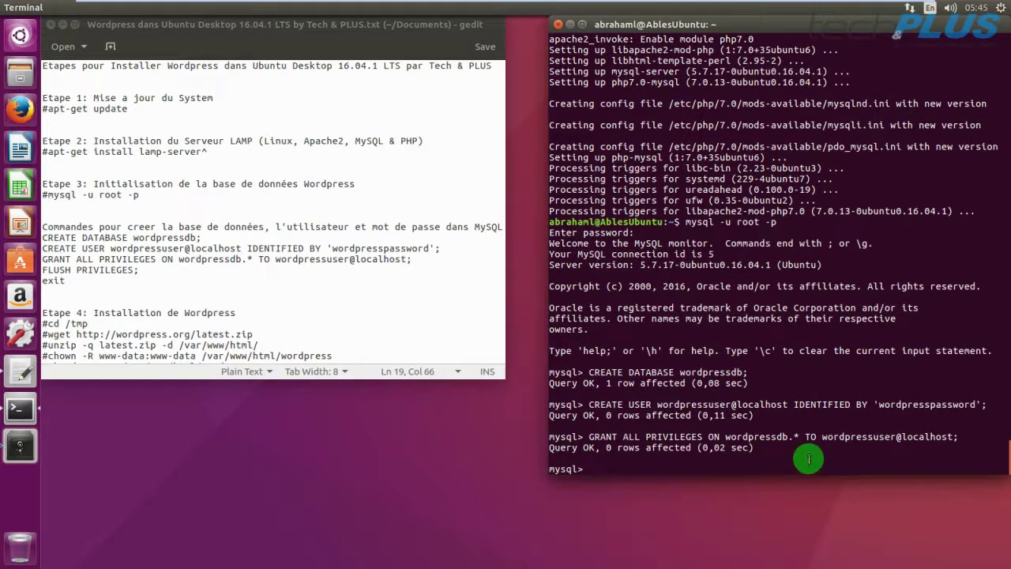
double_click(589, 447)
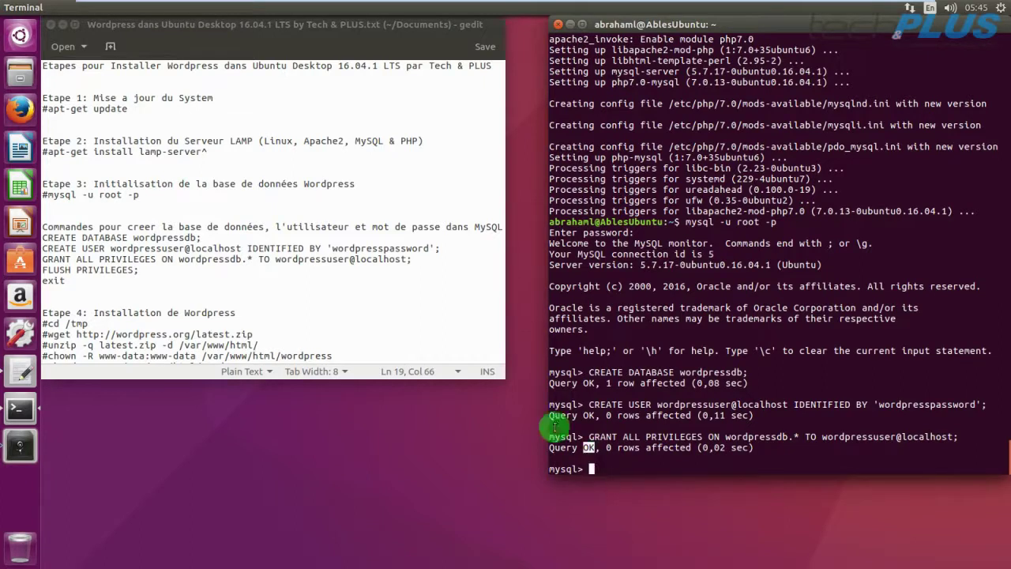
left_click_drag(139, 270, 43, 273)
Paste and run 'FLUSH PRIVILEGES;' at the mysql> prompt.
right_click(54, 273)
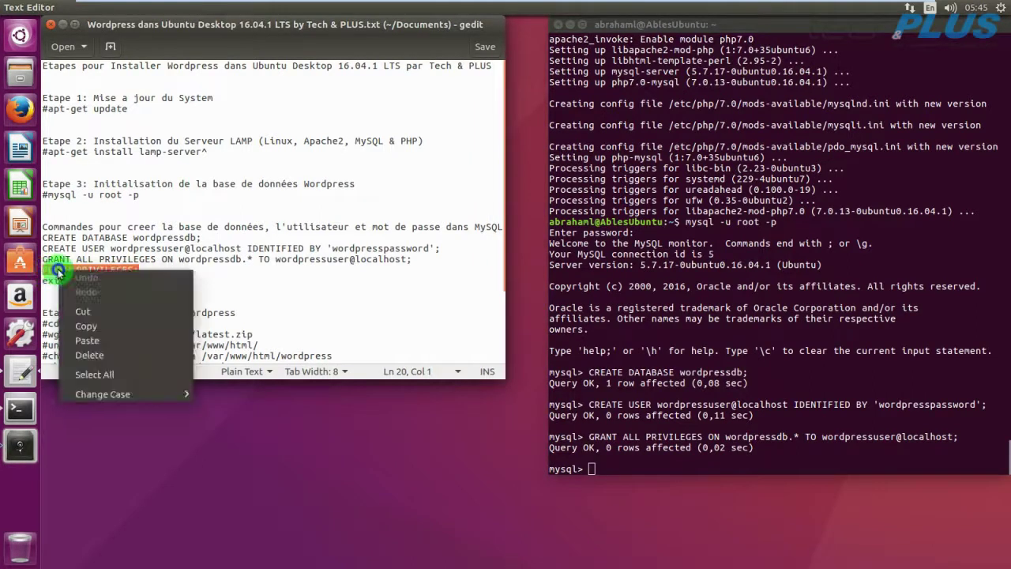
left_click(89, 327)
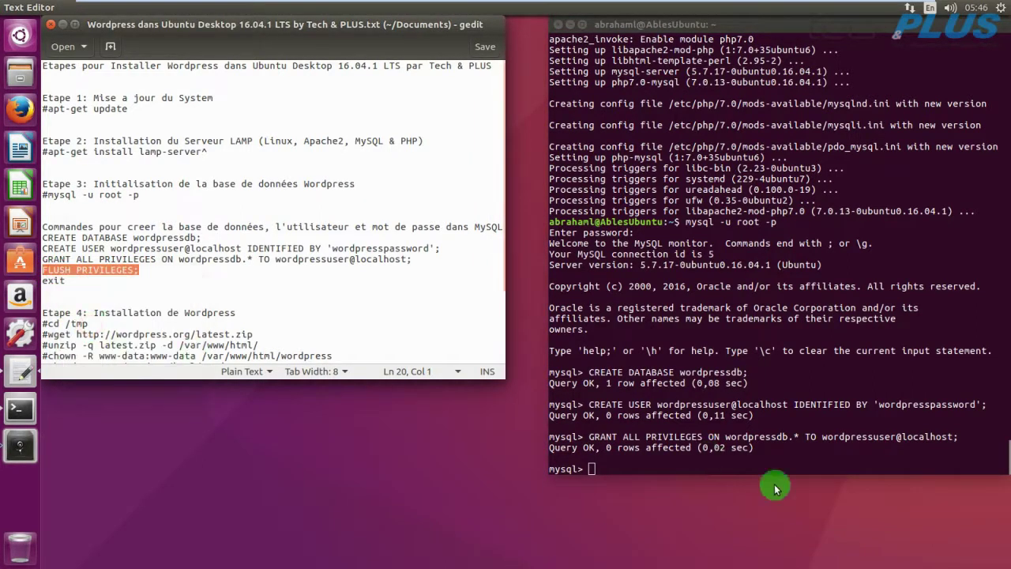
right_click(595, 471)
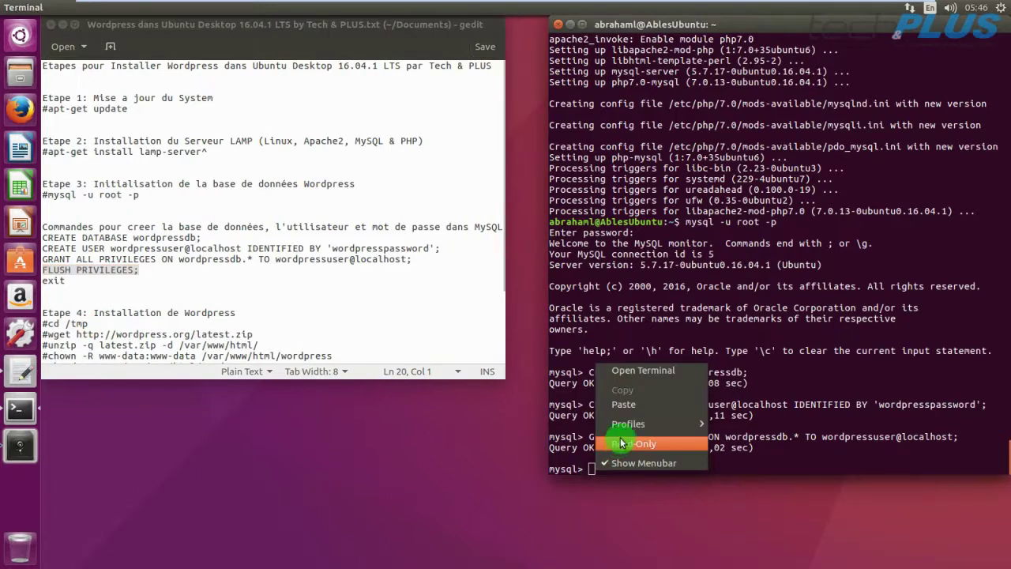
left_click(630, 406)
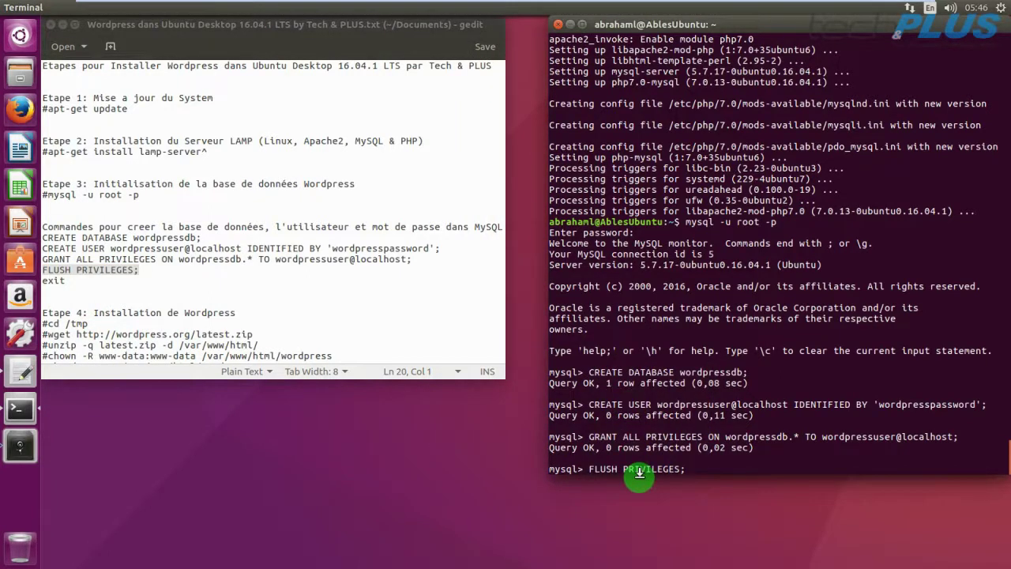
key("Return")
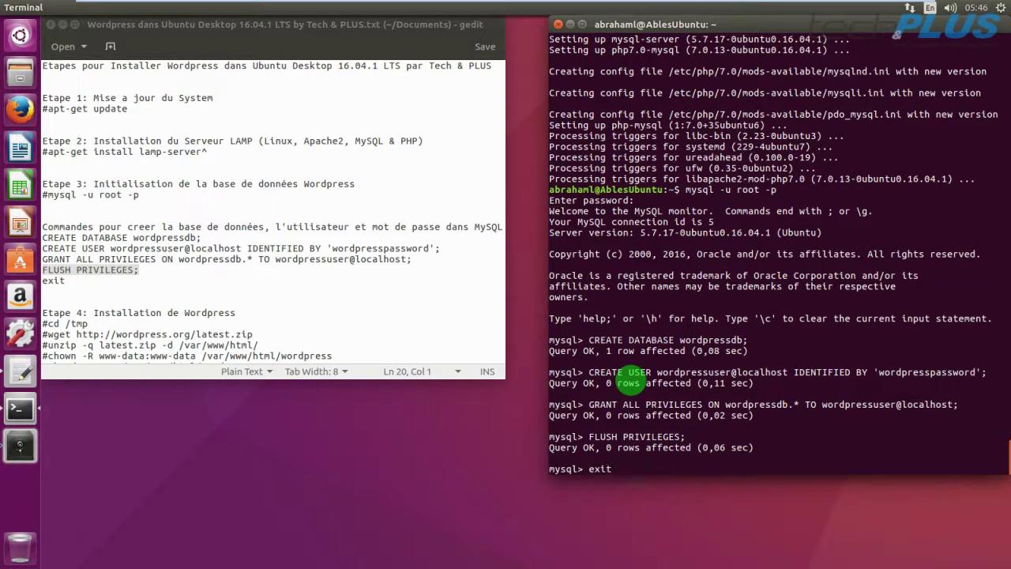
Exit the MySQL monitor back to the shell prompt.
key("Return")
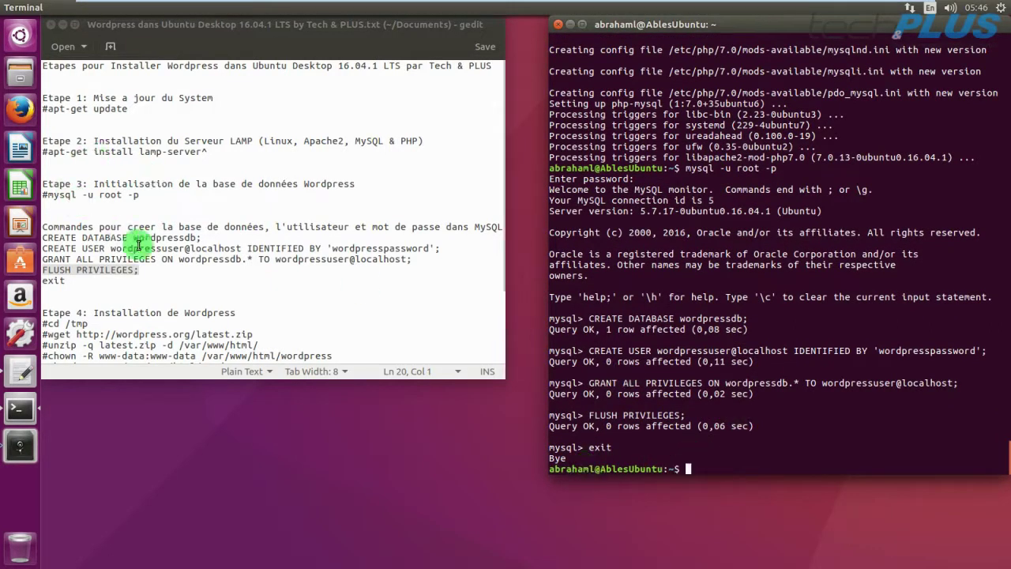
scroll(139, 245, "down", 1)
scroll(139, 245, "up", 1)
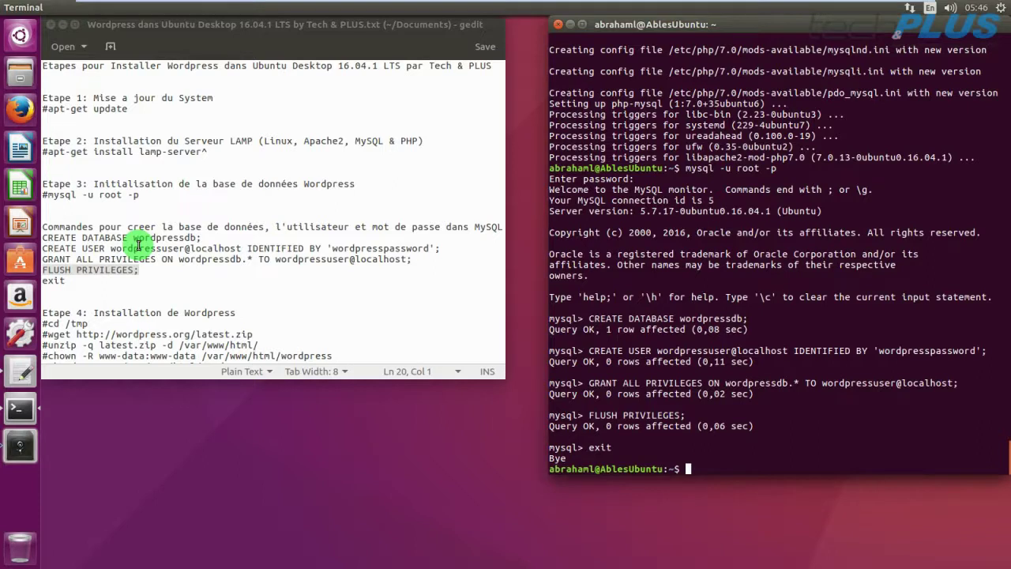
scroll(140, 241, "down", 2)
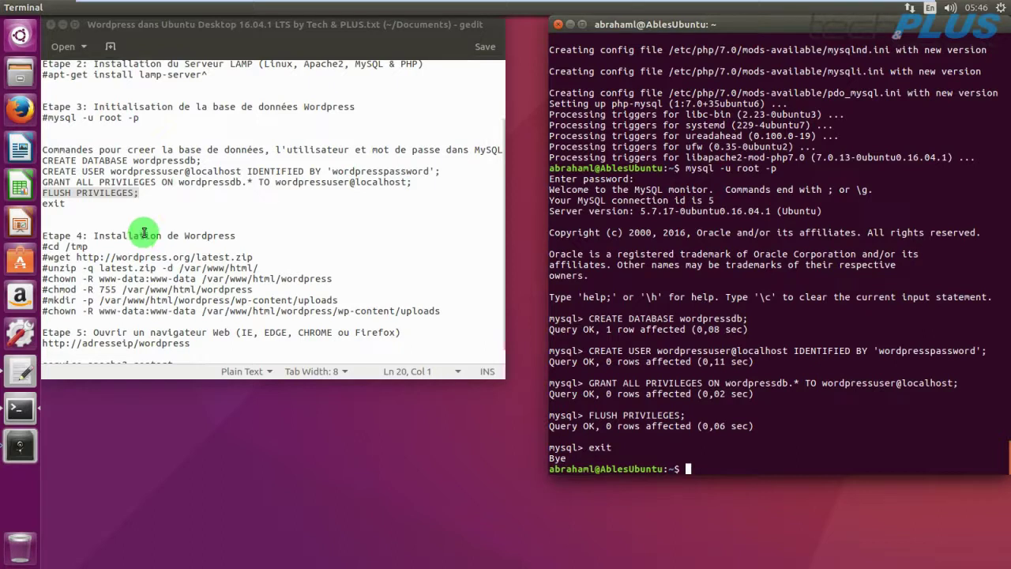
Copy 'cd /tmp' from the notes and run it to move into /tmp.
left_click_drag(91, 247, 49, 246)
right_click(50, 247)
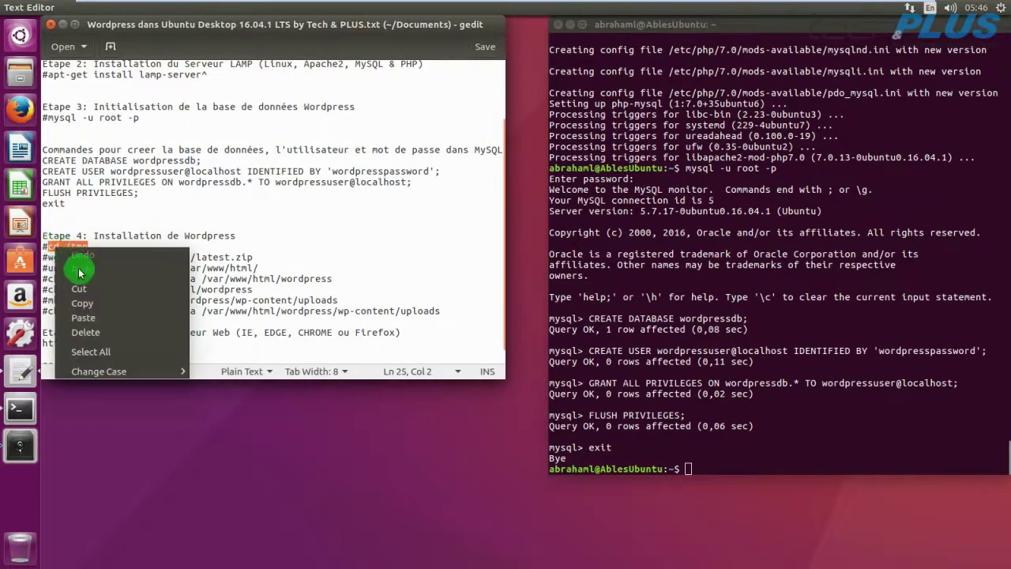
left_click(106, 308)
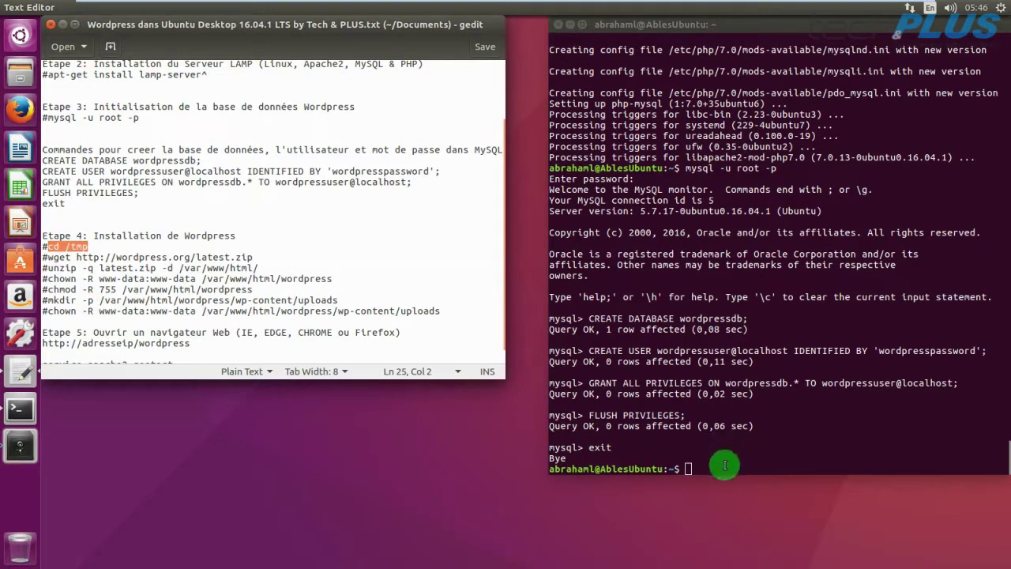
right_click(685, 469)
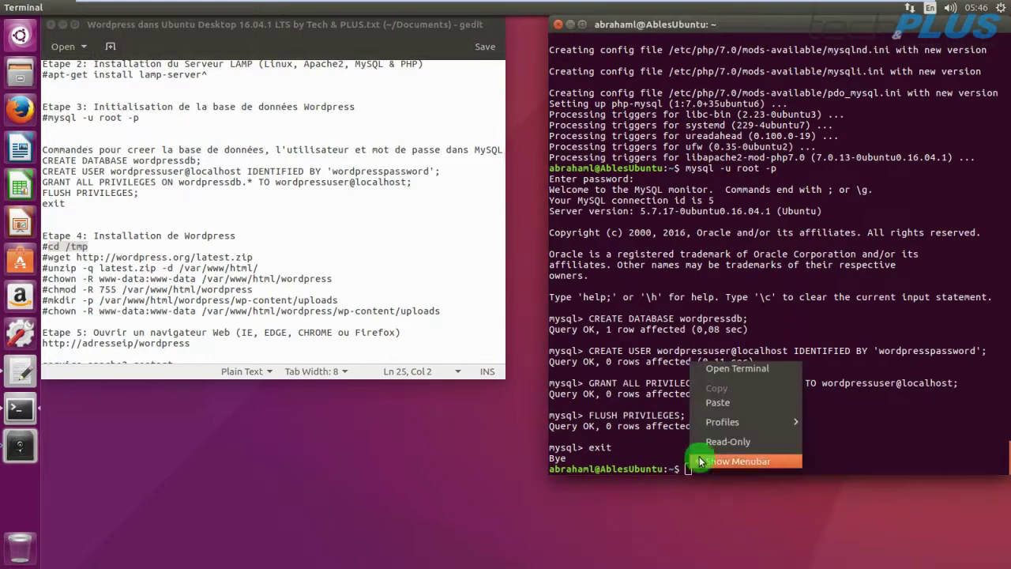
left_click(720, 404)
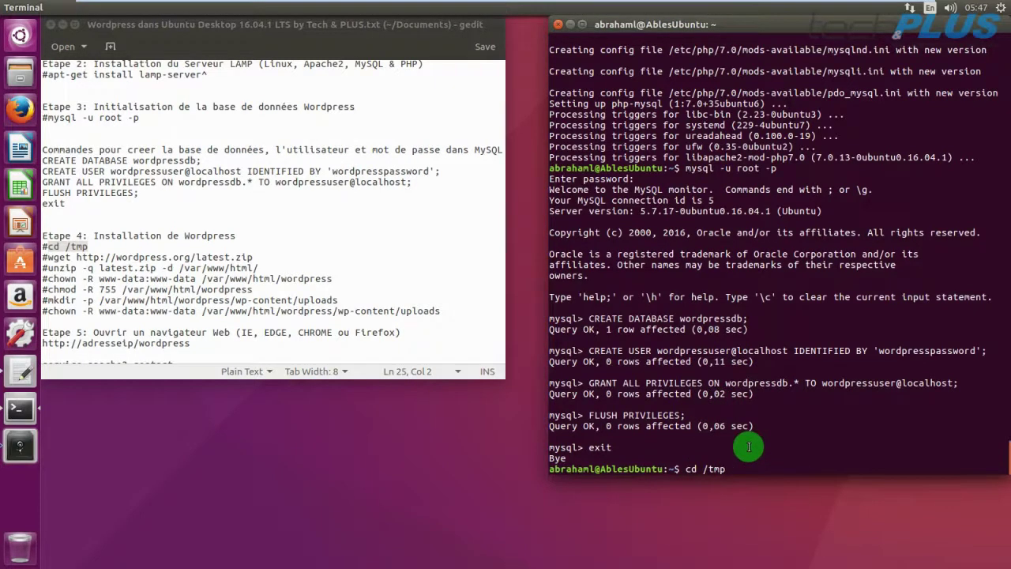
key("Return")
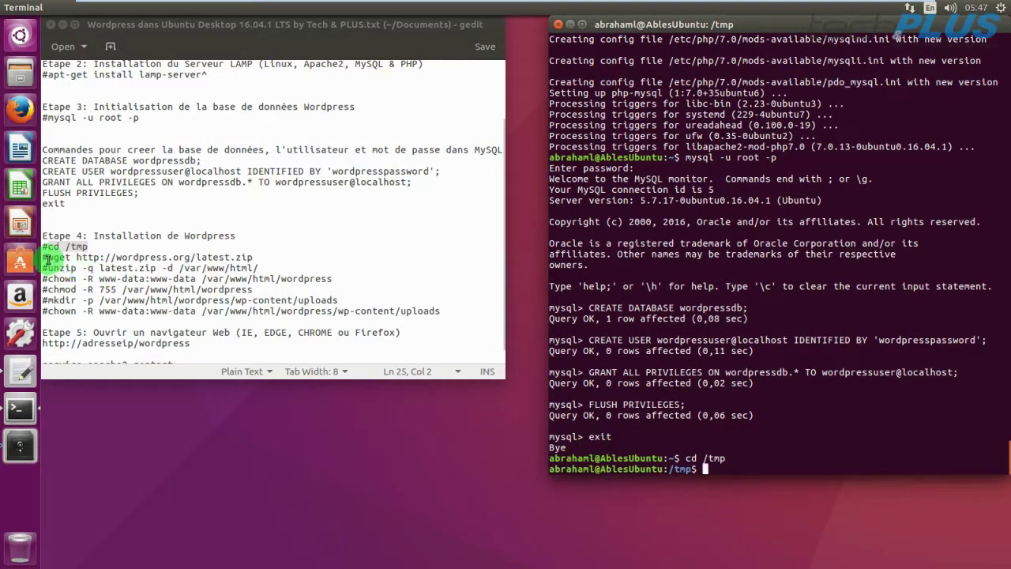
Paste the wget command for wordpress.org's latest.zip at the /tmp prompt.
left_click_drag(48, 259, 256, 259)
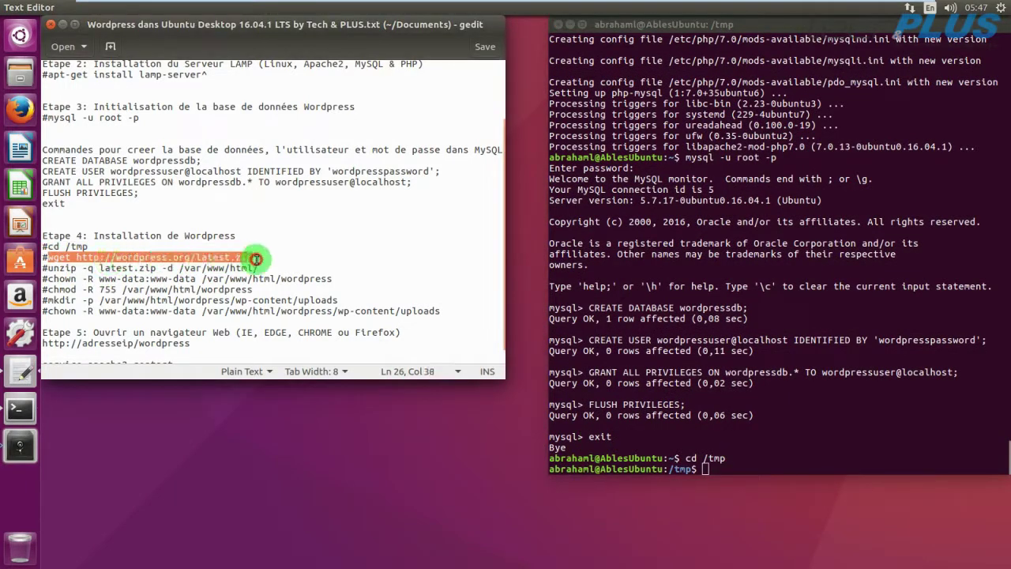
right_click(152, 258)
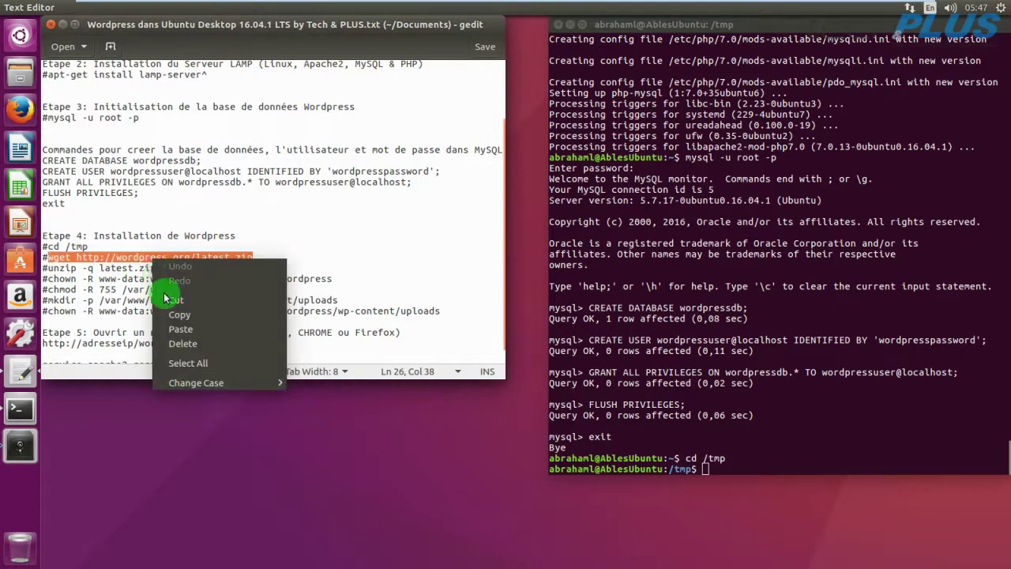
left_click(177, 314)
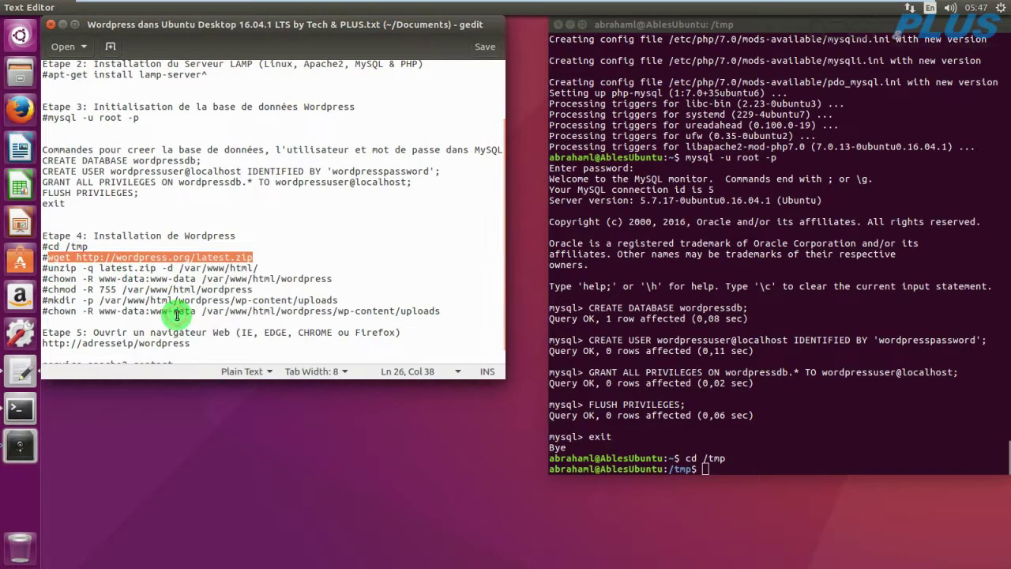
right_click(706, 472)
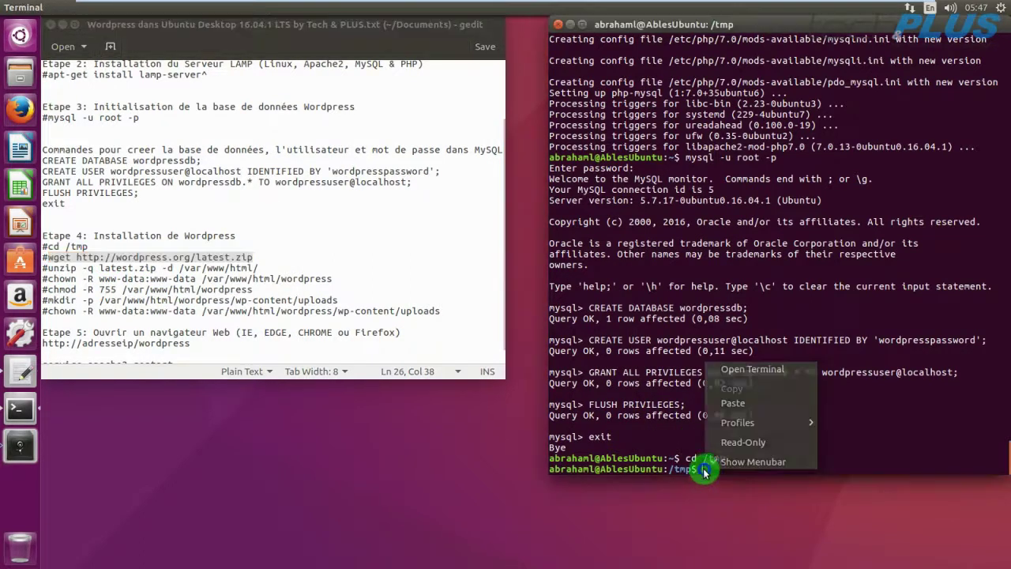
left_click(731, 404)
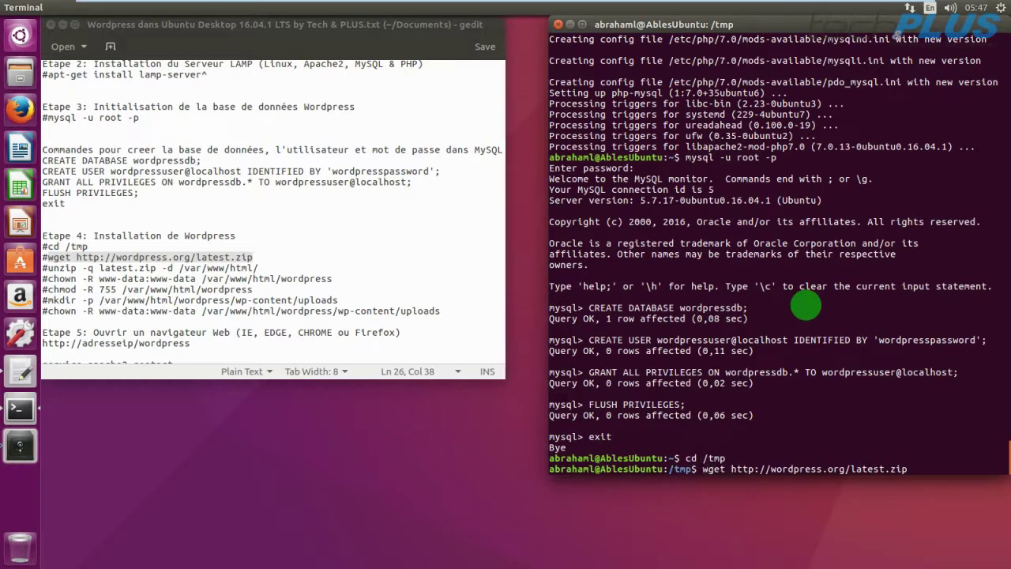
Rerun the wget download with sudo so latest.zip (8,3M) is saved into /tmp.
type("su")
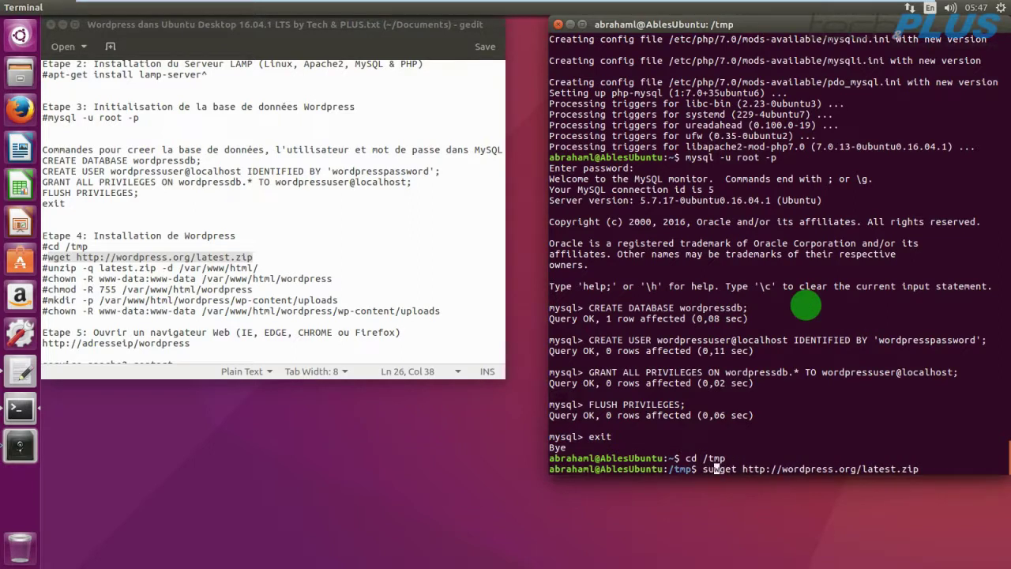
type("do")
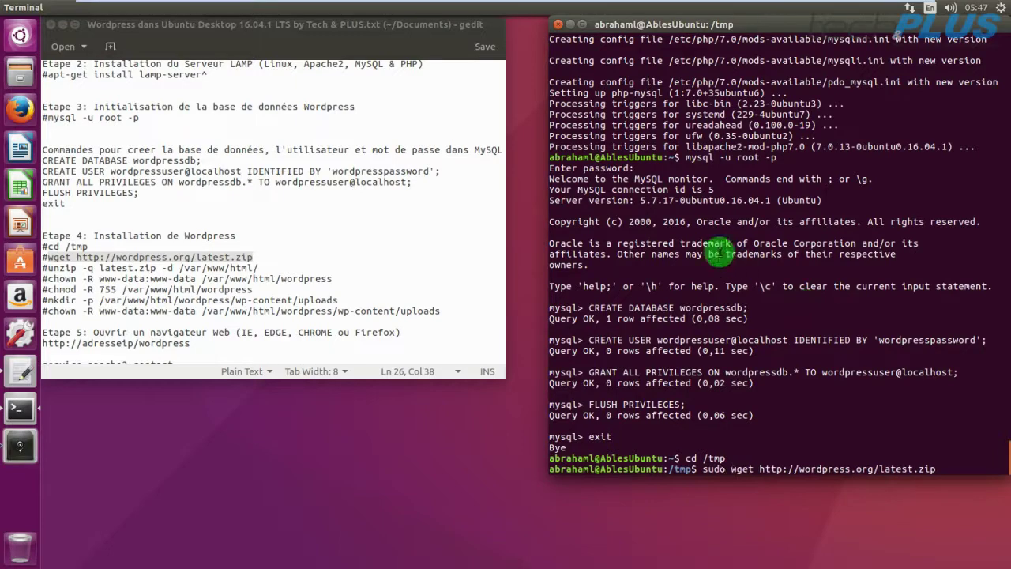
key("Return")
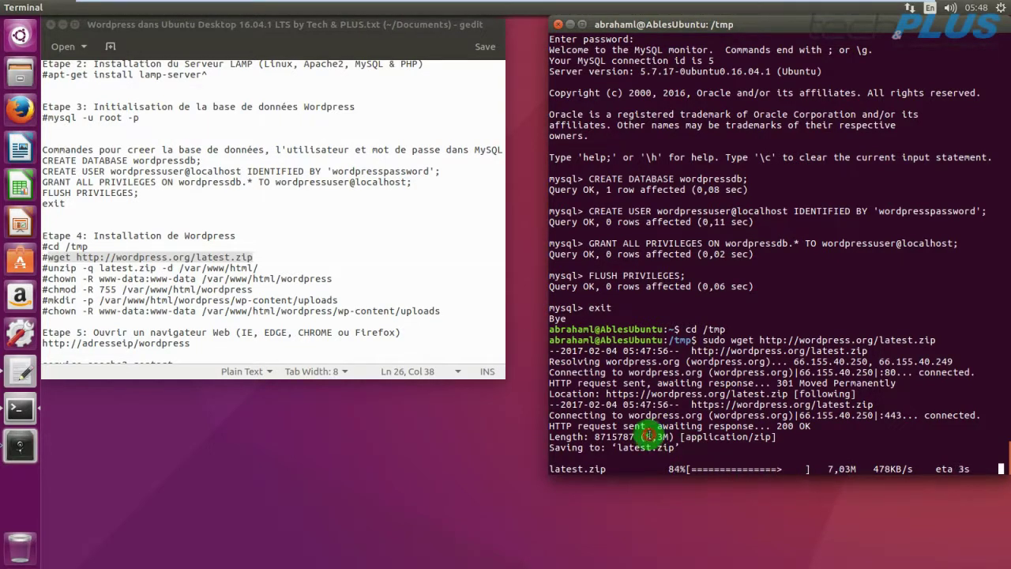
left_click_drag(647, 435, 666, 434)
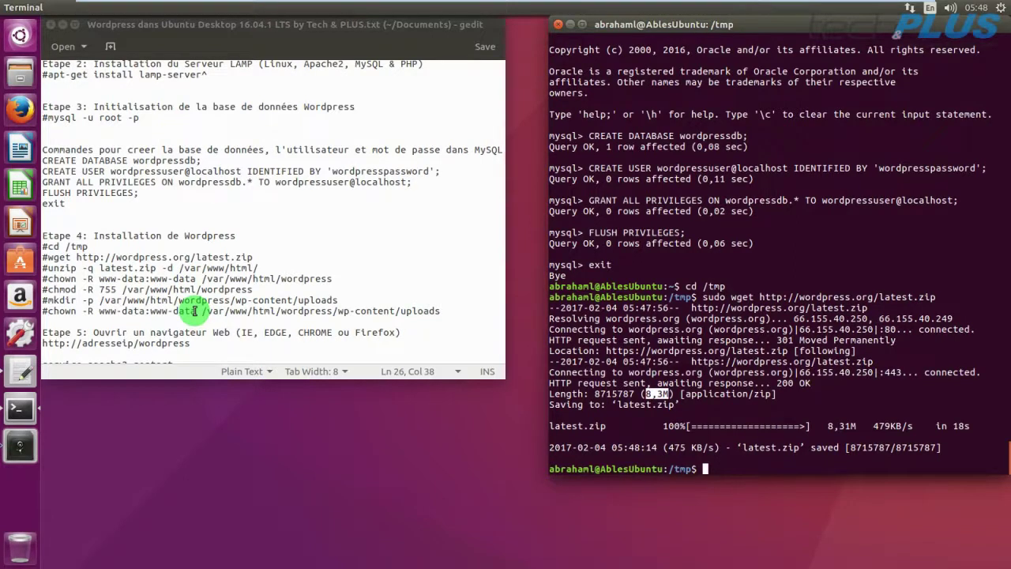
left_click_drag(49, 266, 259, 266)
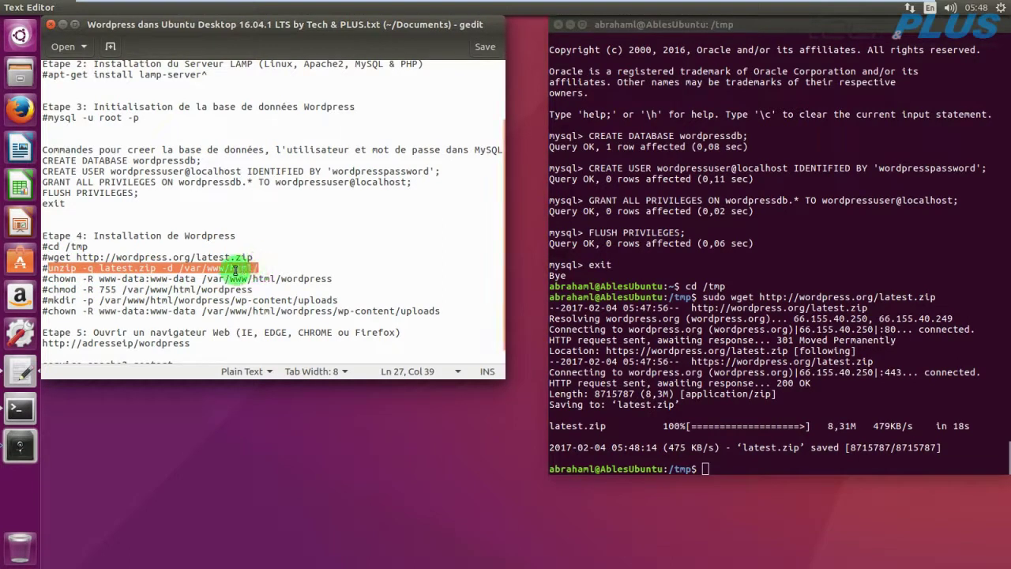
Run 'unzip -q latest.zip -d /var/www/html/' from the notes; it fails with Permission denied.
right_click(235, 272)
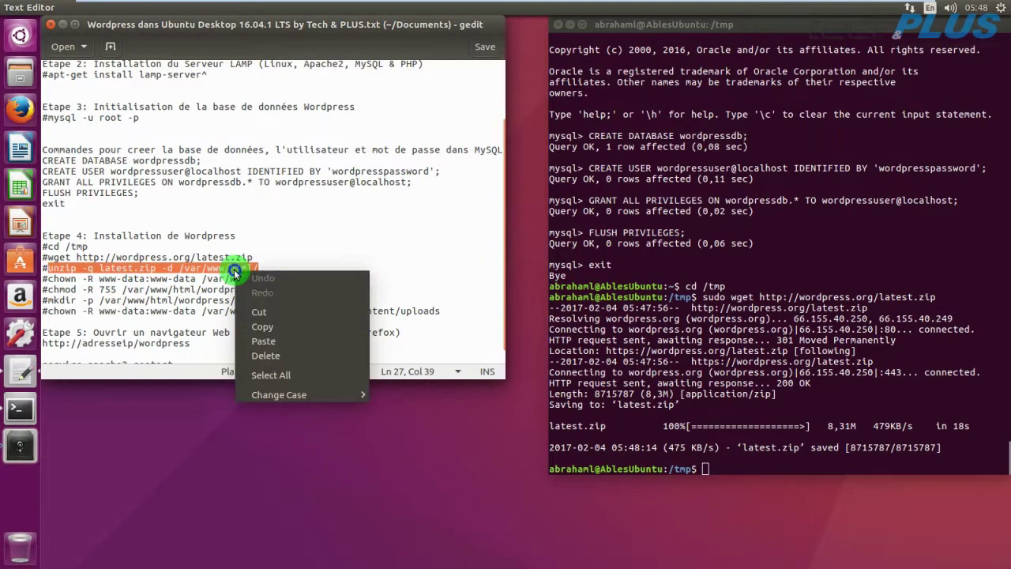
left_click(263, 328)
left_click(709, 468)
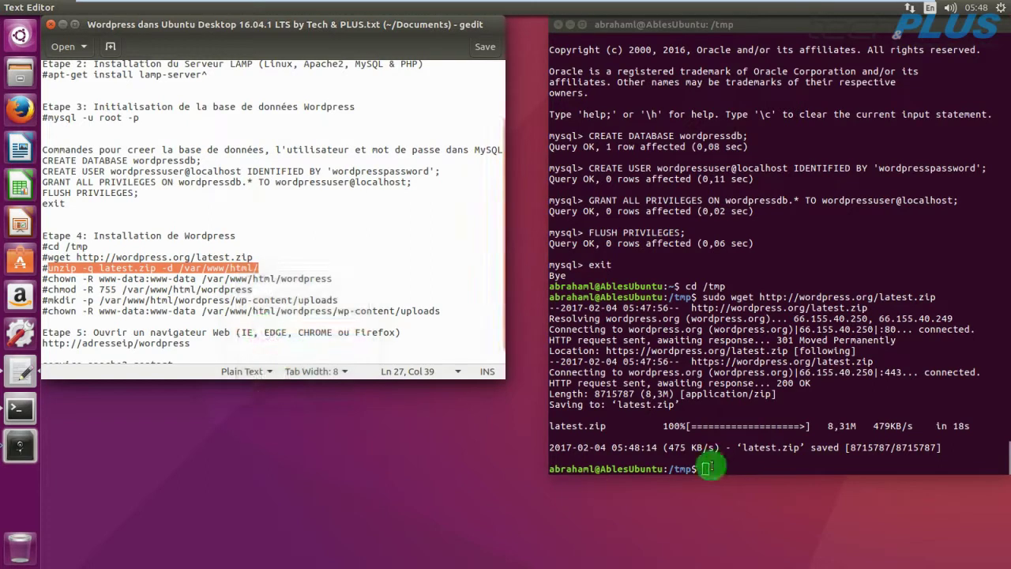
right_click(708, 468)
left_click(735, 403)
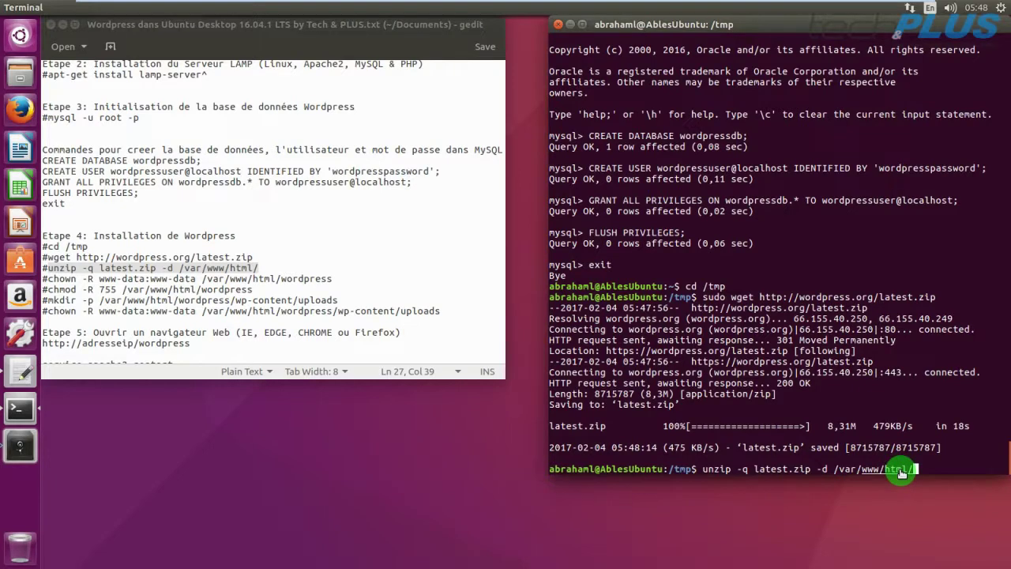
key("Return")
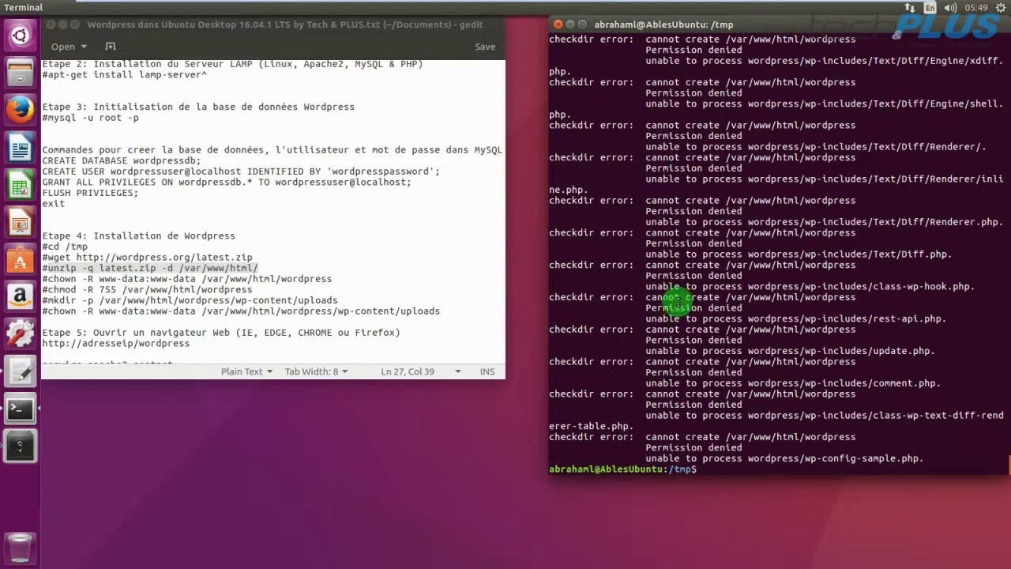
left_click_drag(741, 276, 672, 272)
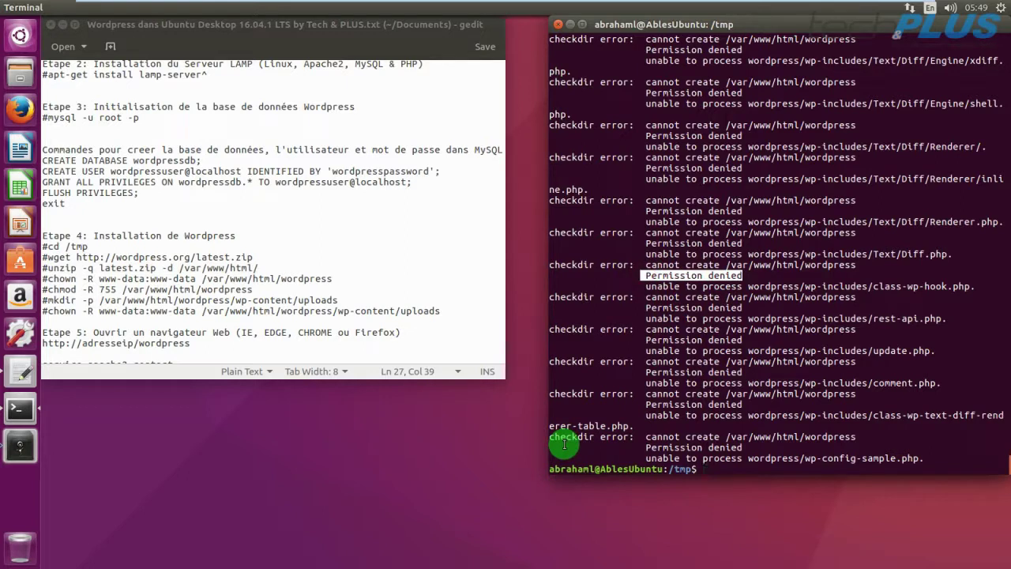
Rerun the unzip into /var/www/html/ prefixed with sudo.
key("ctrl+shift+v")
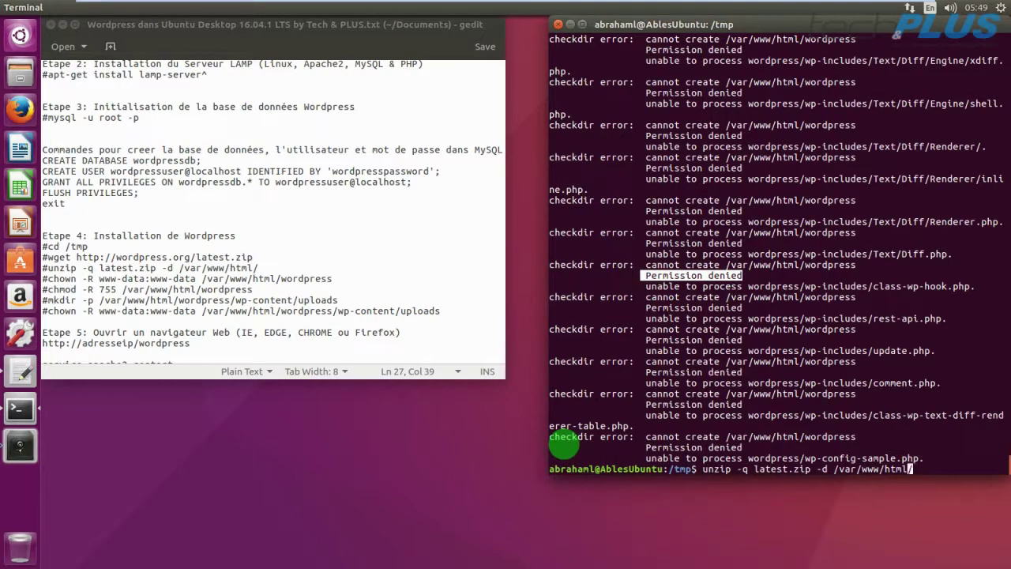
key("Left")
key("Left")
key("Left")
key("Left")
key("Left")
key("Left")
key("Left")
key("Left")
key("Left")
key("Left")
key("Left")
key("Left")
key("Left")
key("Left")
key("Left")
key("Left")
key("Left")
key("Left")
key("Left")
key("Left")
type("su")
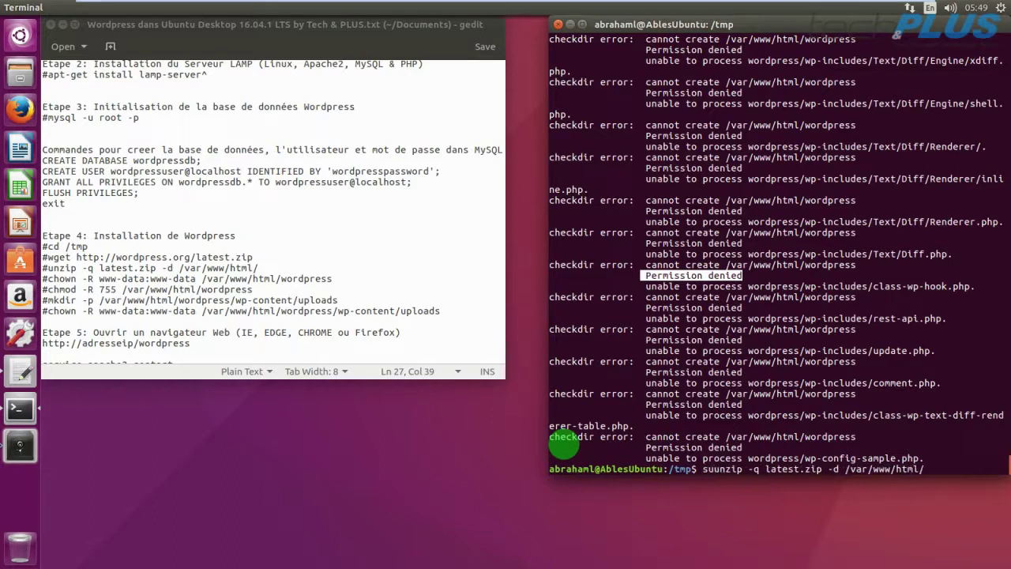
type("do")
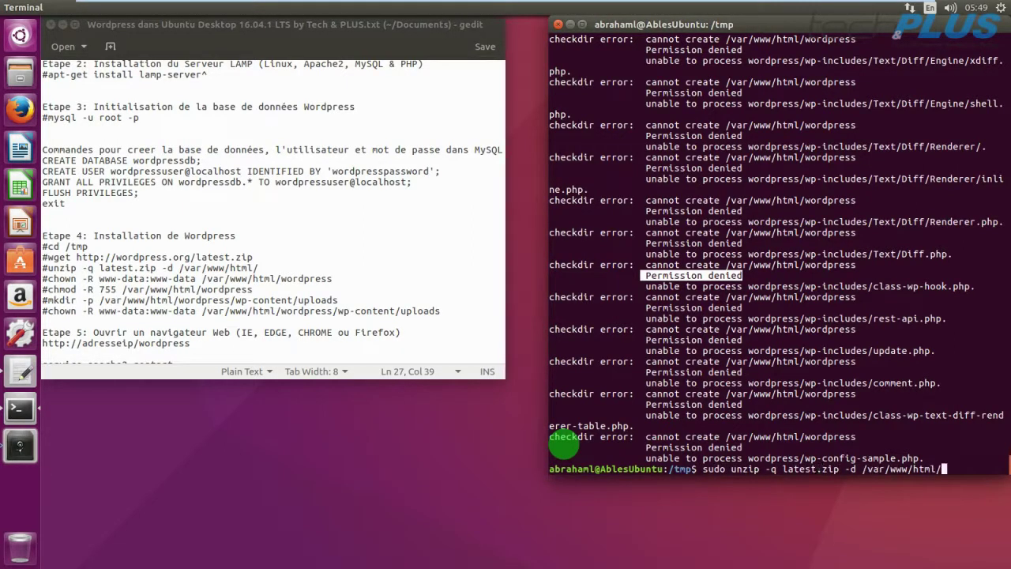
key("Return")
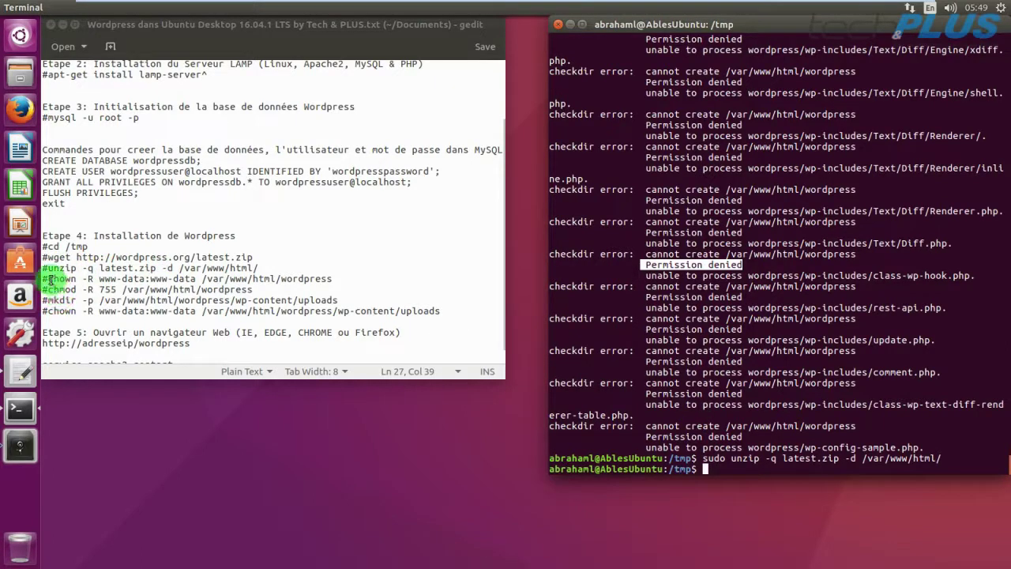
Run 'sudo chown -R www-data:www-data /var/www/html/wordpress' copied from the notes, then widen the terminal.
left_click(49, 278)
left_click_drag(49, 278, 346, 279)
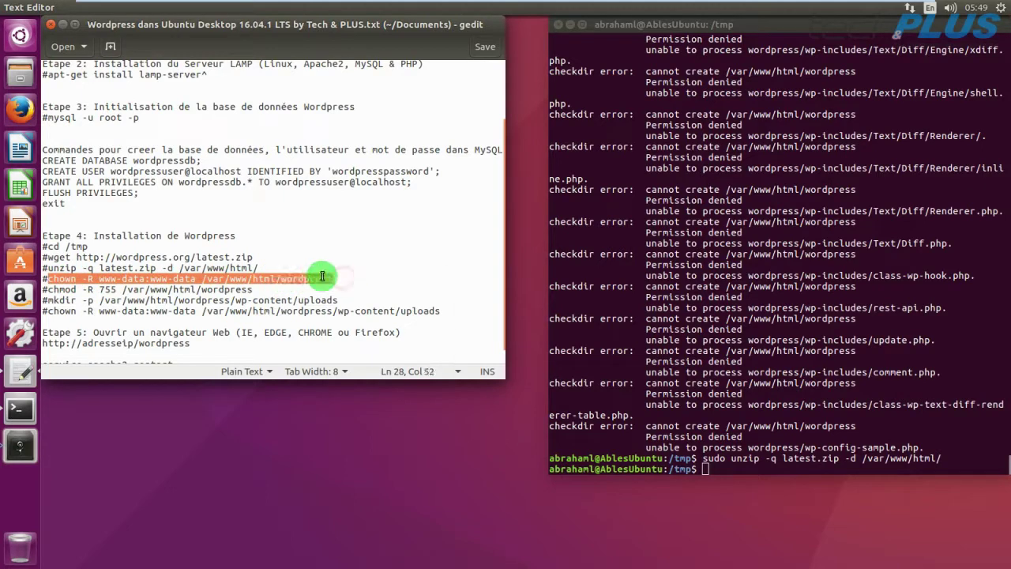
right_click(345, 278)
left_click(365, 332)
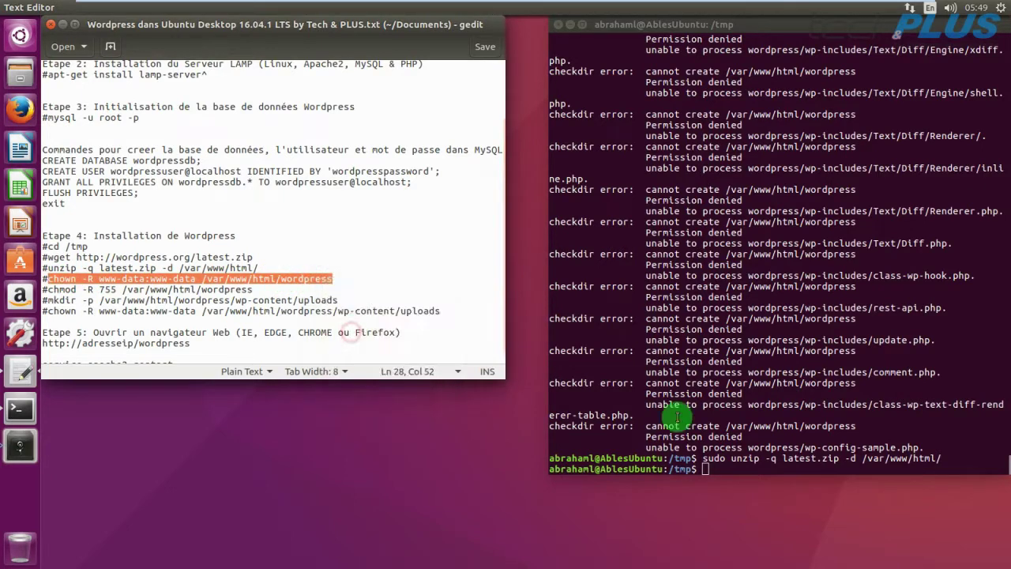
right_click(710, 469)
left_click(741, 406)
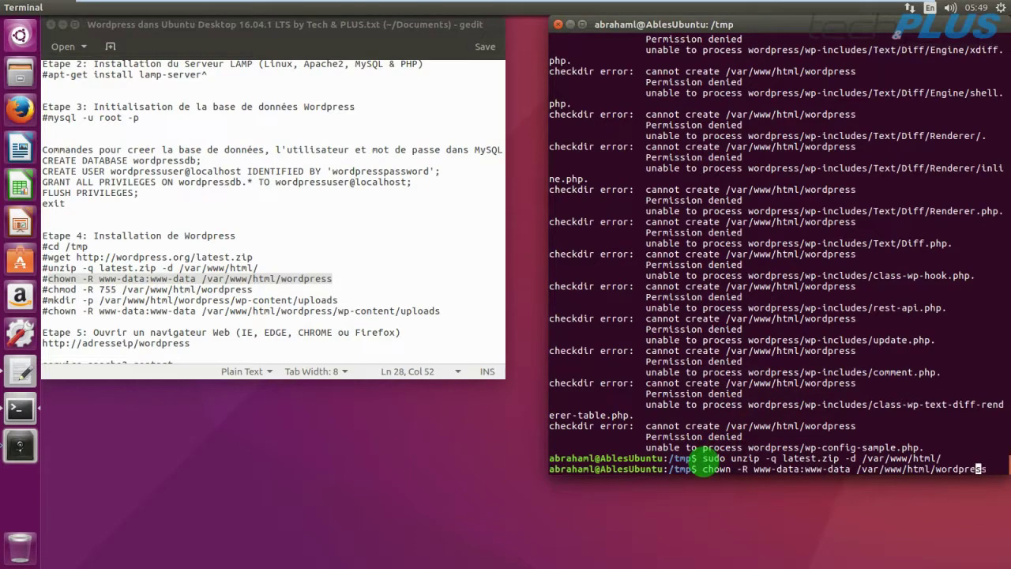
key("Left")
key("Left")
key("Left")
key("Left")
key("Left")
key("Left")
key("Left")
key("Left")
key("Left")
key("Left")
key("Left")
key("Left")
key("Left")
key("Left")
key("Left")
key("Left")
key("Left")
key("Left")
key("Left")
key("Left")
type("sudo")
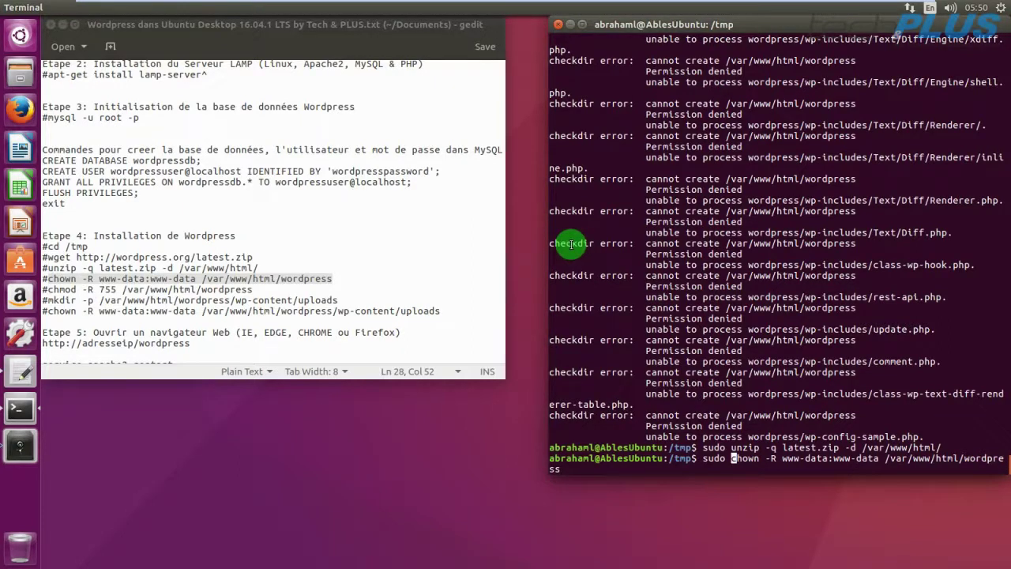
key("Return")
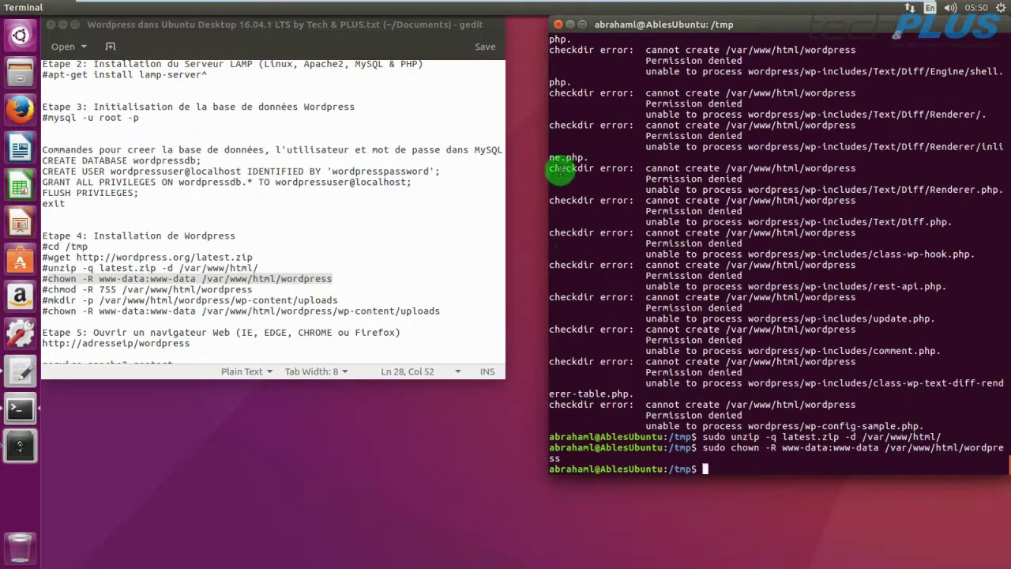
left_click_drag(547, 175, 511, 172)
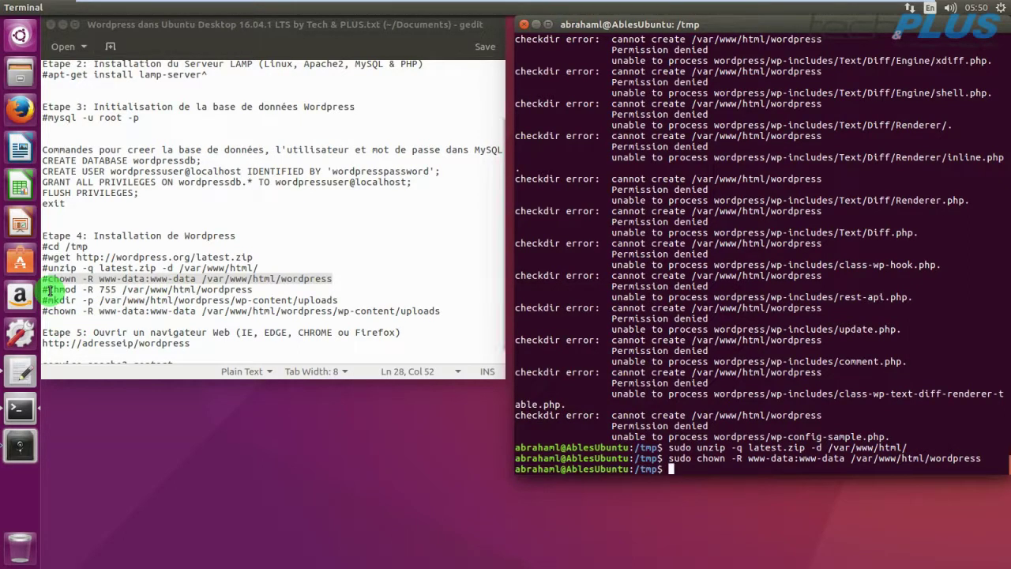
Run 'sudo chmod -R 755 /var/www/html/wordpress' copied from the notes.
left_click_drag(49, 290, 256, 288)
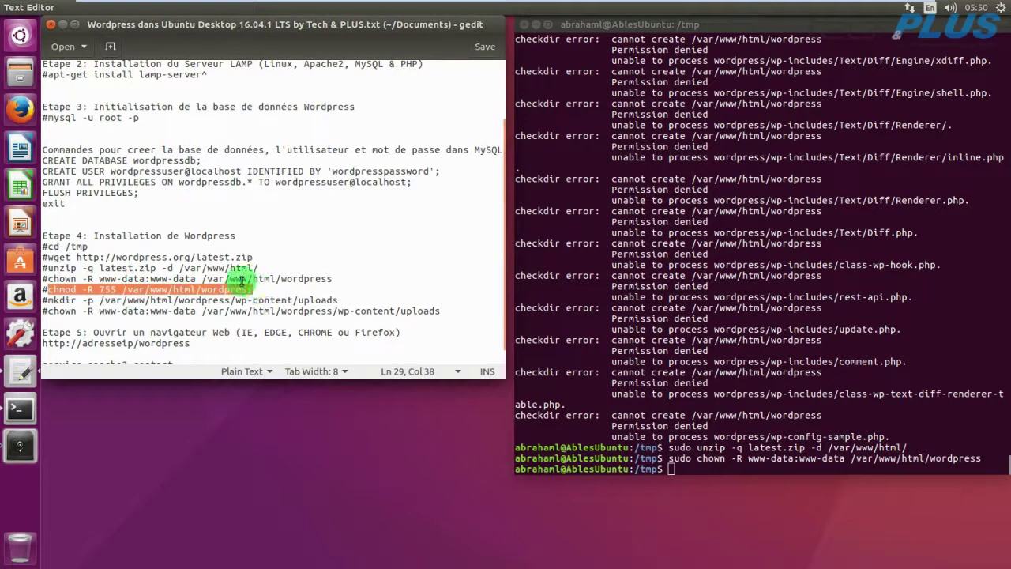
right_click(226, 290)
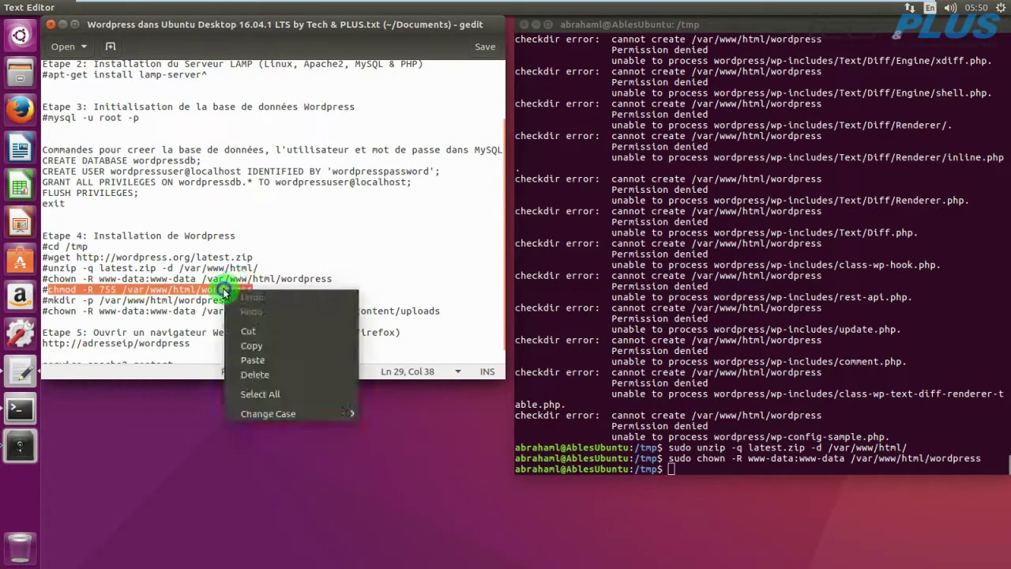
left_click(250, 346)
right_click(669, 469)
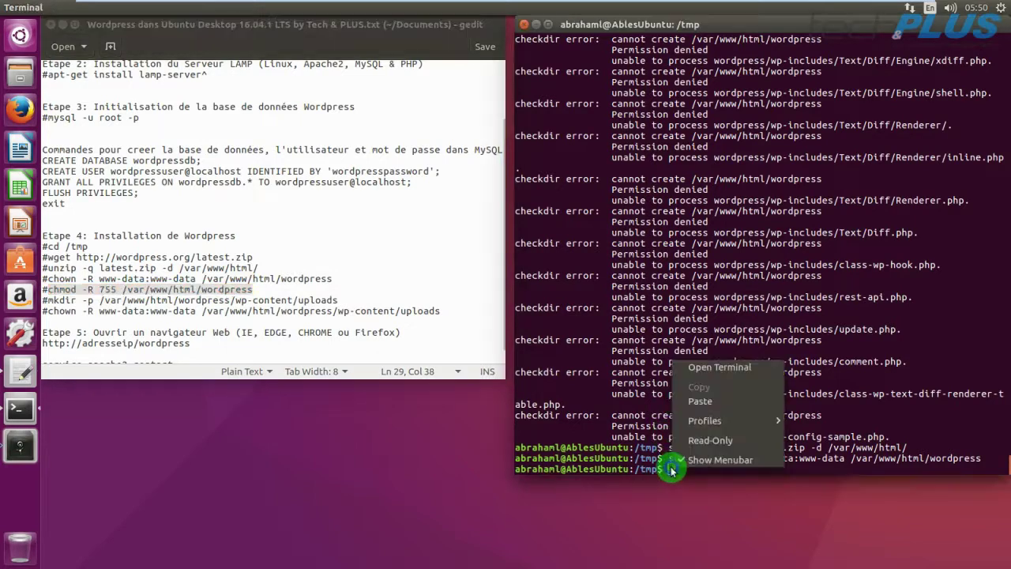
left_click(698, 400)
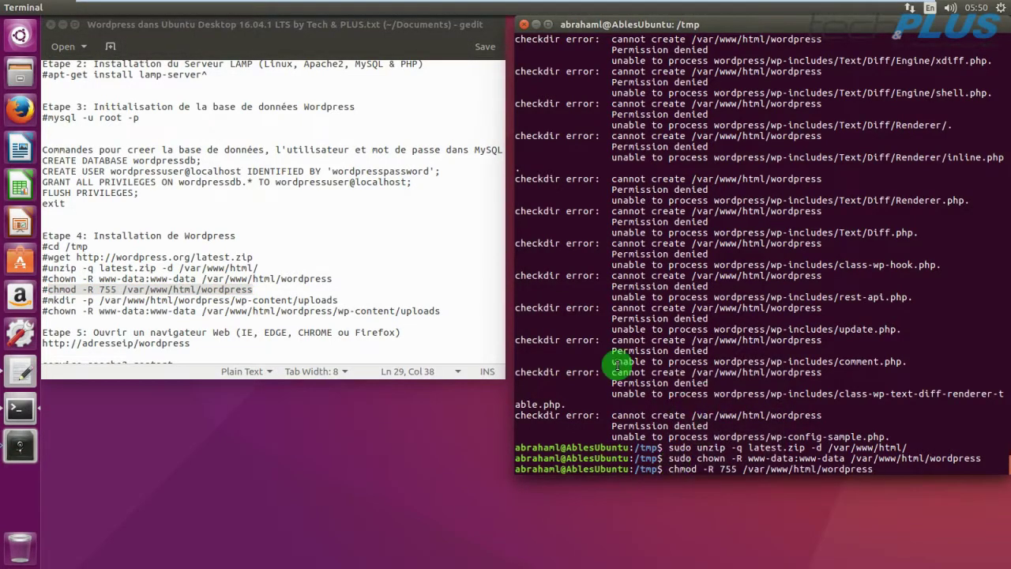
key("Left")
key("Left")
key("Left")
key("Left")
key("Left")
key("Left")
key("Left")
key("Left")
key("Left")
key("Left")
key("Left")
key("Left")
key("Left")
key("Left")
key("Left")
key("Left")
key("Left")
key("Left")
type("sudo")
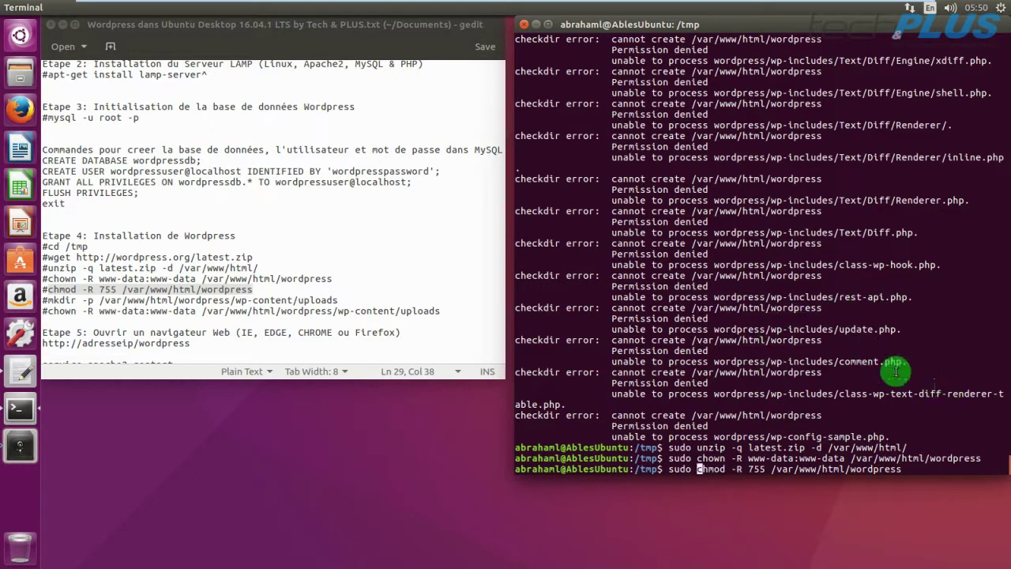
key("Right")
key("Right")
key("Right")
key("Right")
key("Right")
key("Right")
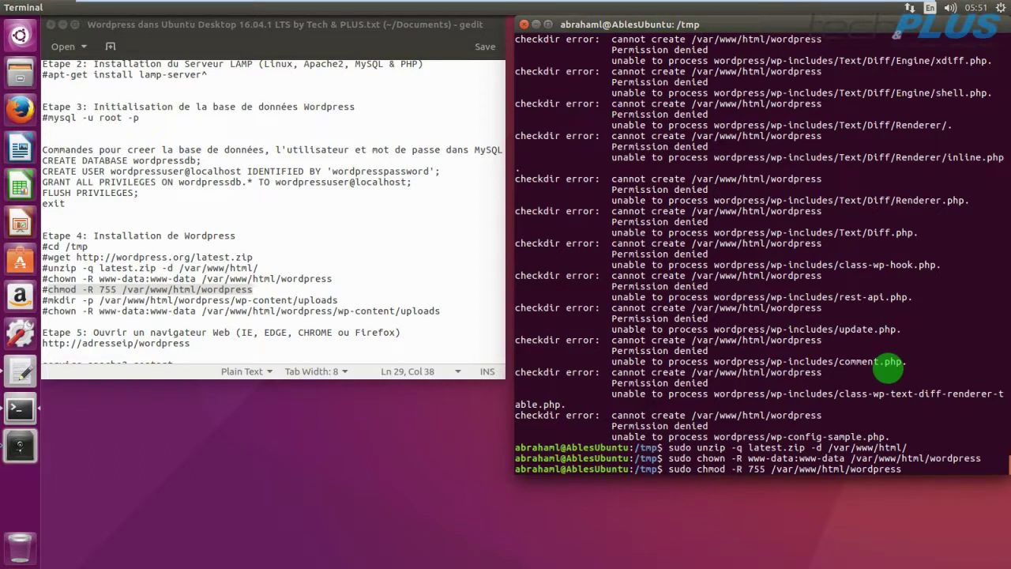
key("Right")
key("Right")
key("Right")
key("Right")
key("Right")
key("Right")
key("Right")
key("Right")
key("Right")
key("Right")
key("Right")
key("Right")
key("Right")
key("Right")
key("Right")
key("Right")
key("Right")
key("Right")
key("Return")
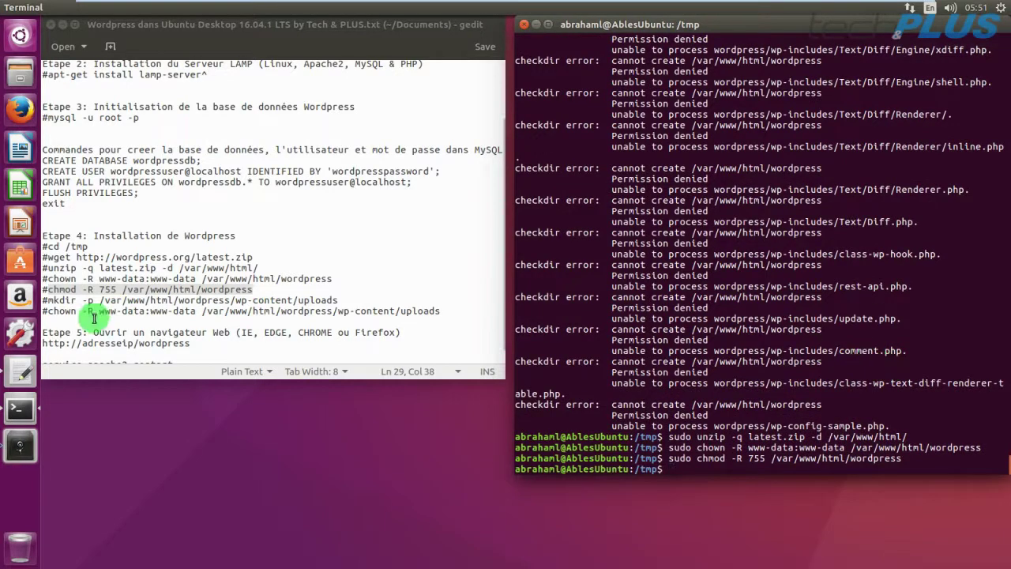
Run 'sudo mkdir -p /var/www/html/wordpress/wp-content/uploads' copied from the notes.
left_click(47, 301)
left_click_drag(49, 300, 339, 301)
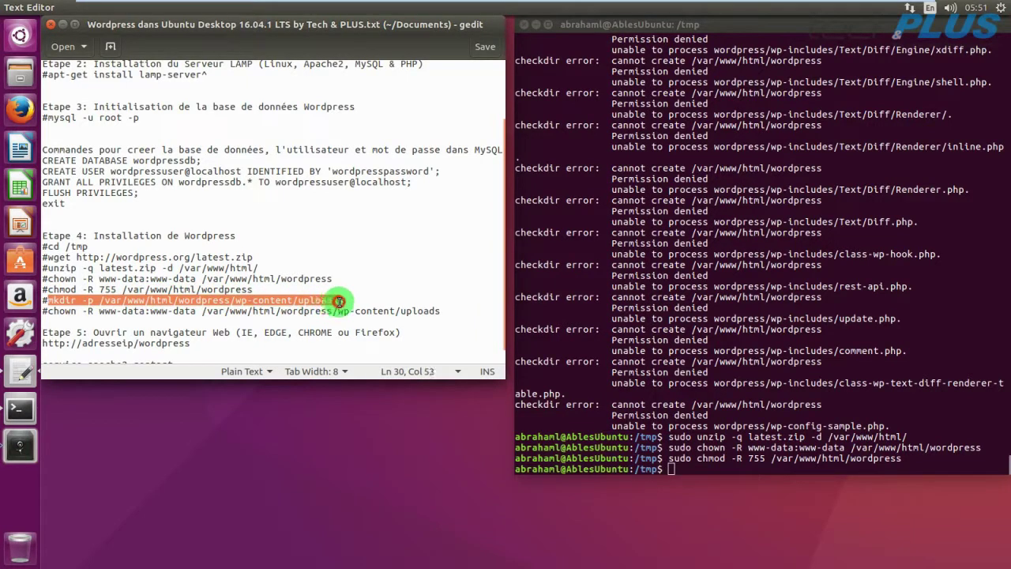
right_click(324, 300)
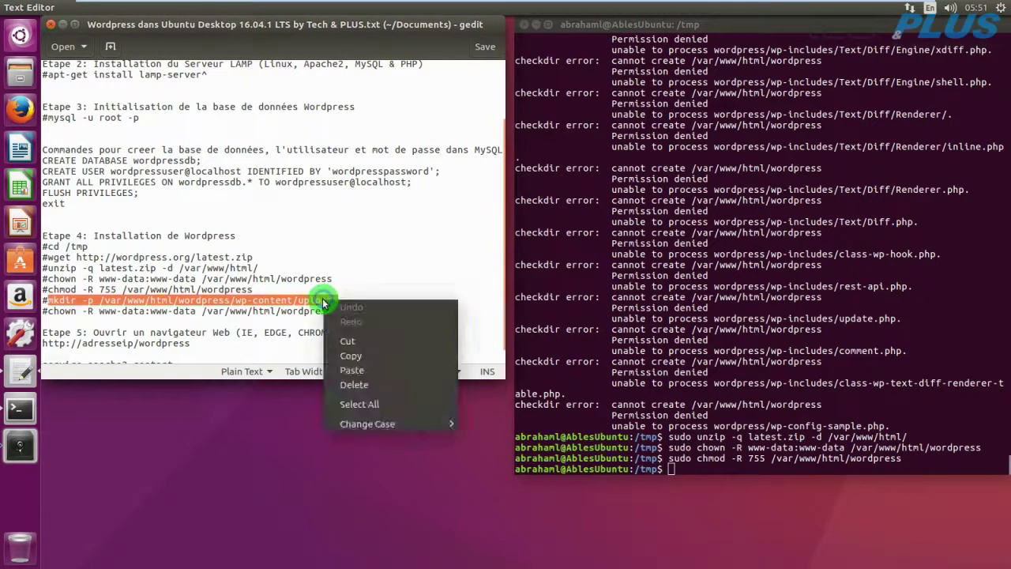
left_click(350, 355)
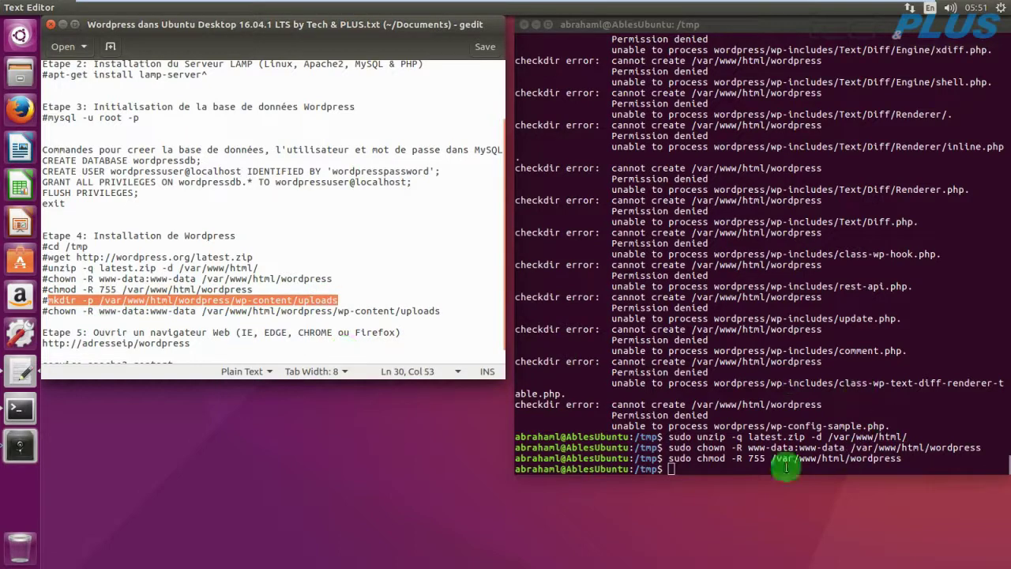
right_click(672, 468)
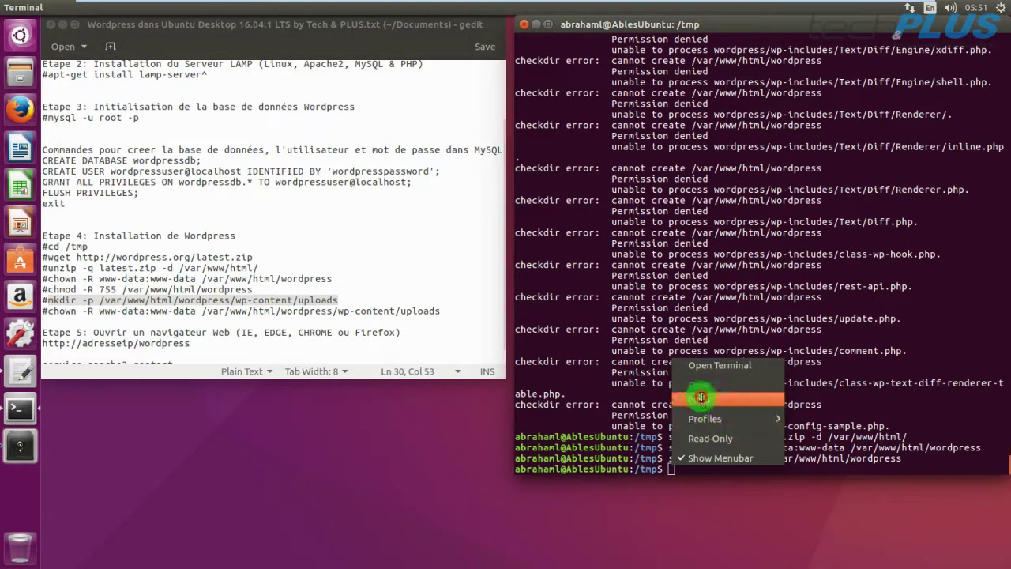
left_click(701, 397)
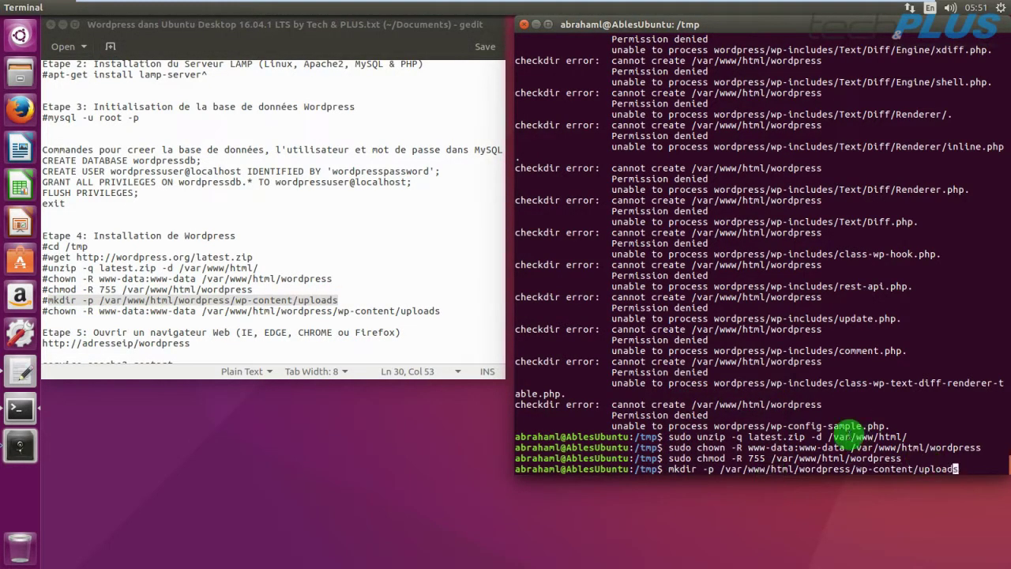
key("Left")
key("Left")
key("Left")
key("Left")
key("Left")
key("Left")
key("Left")
key("Left")
key("Left")
key("Left")
key("Left")
key("Left")
key("Left")
key("Left")
key("Left")
key("Left")
key("Left")
key("Left")
key("Left")
key("Left")
type("sudo")
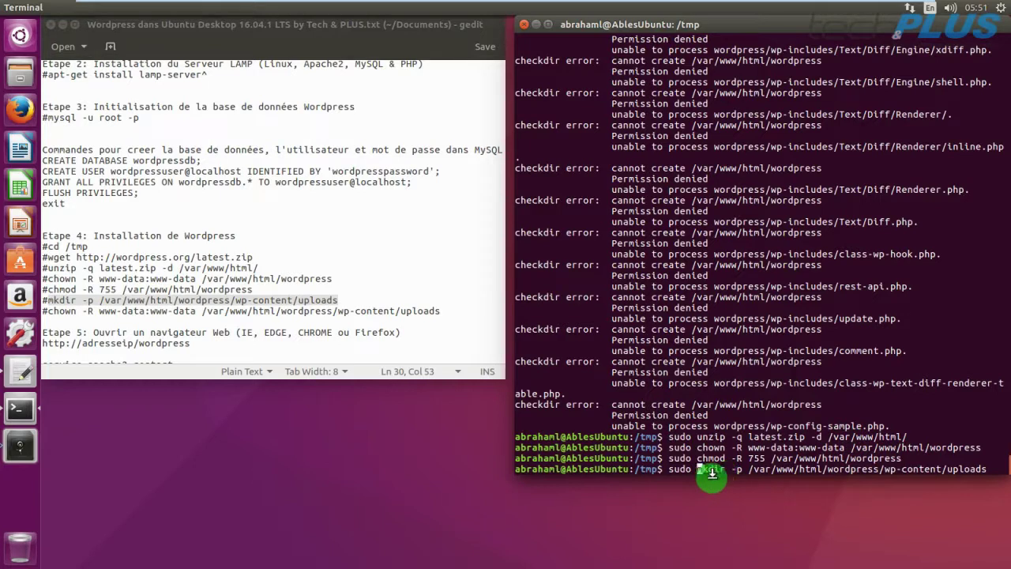
left_click_drag(721, 473, 717, 475)
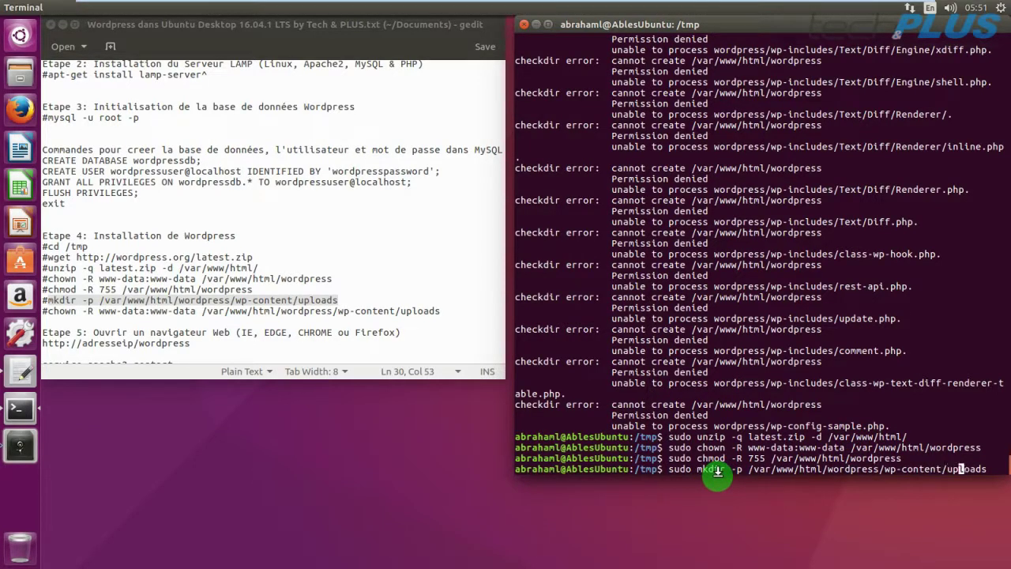
key("Return")
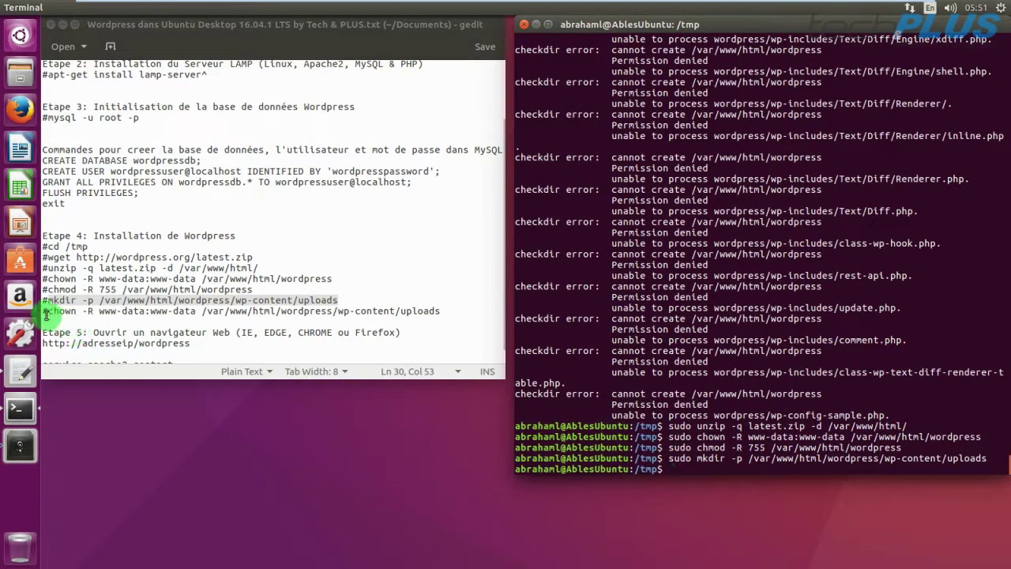
Run 'sudo chown -R www-data:www-data' on wp-content/uploads, then delete the leftover #sudo note line.
left_click_drag(49, 312, 430, 315)
right_click(430, 316)
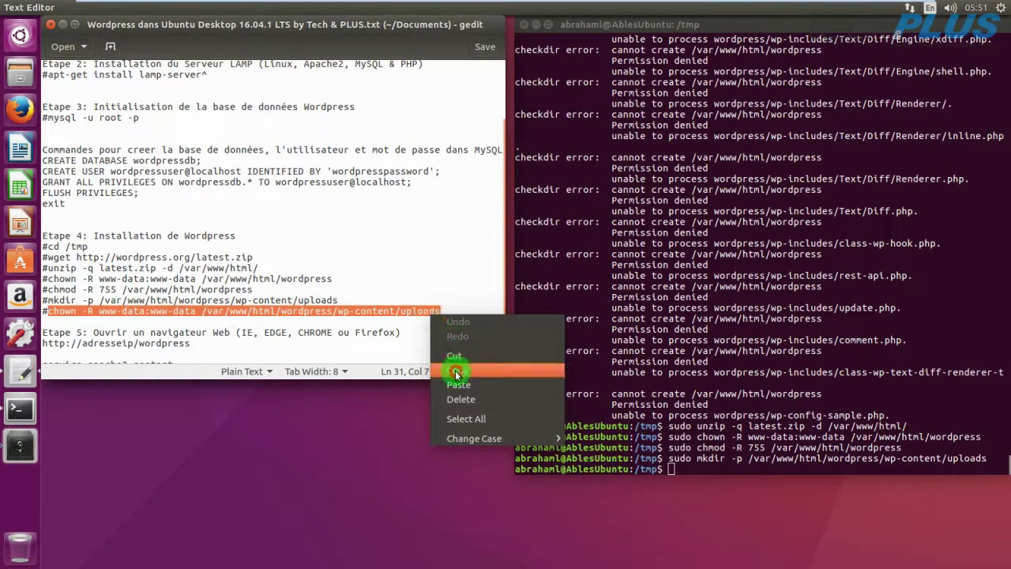
left_click(456, 372)
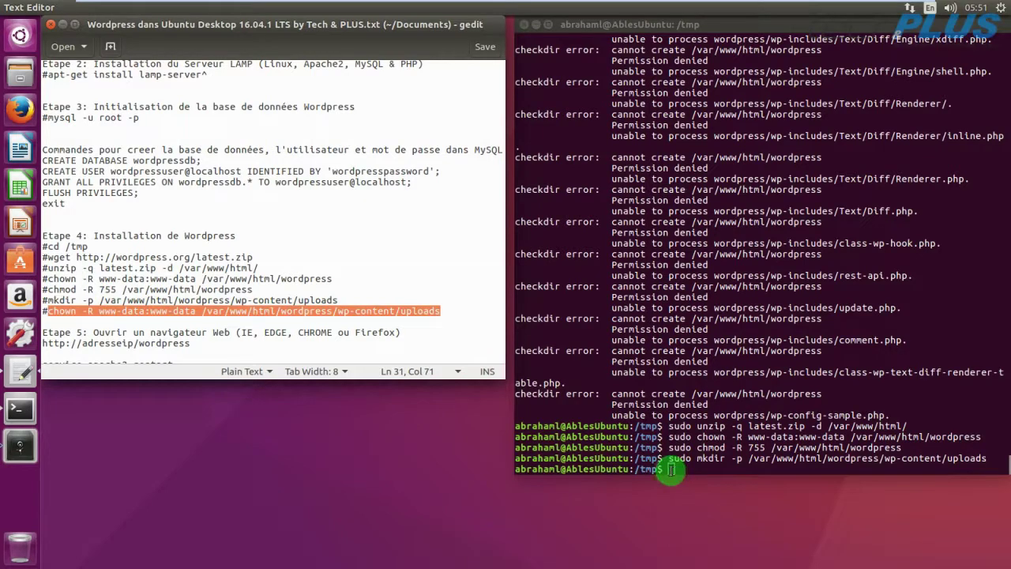
type("sudo")
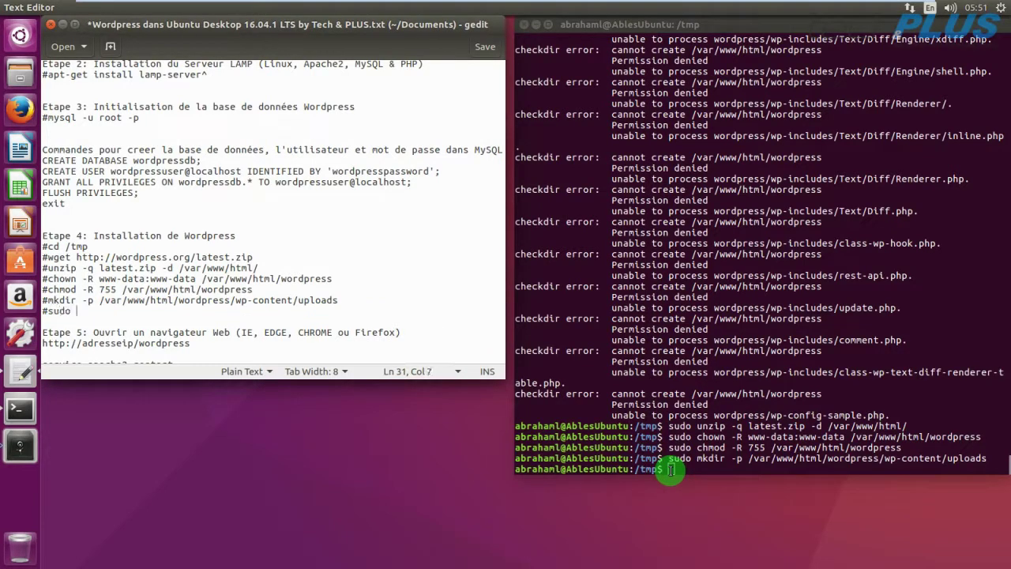
left_click(670, 470)
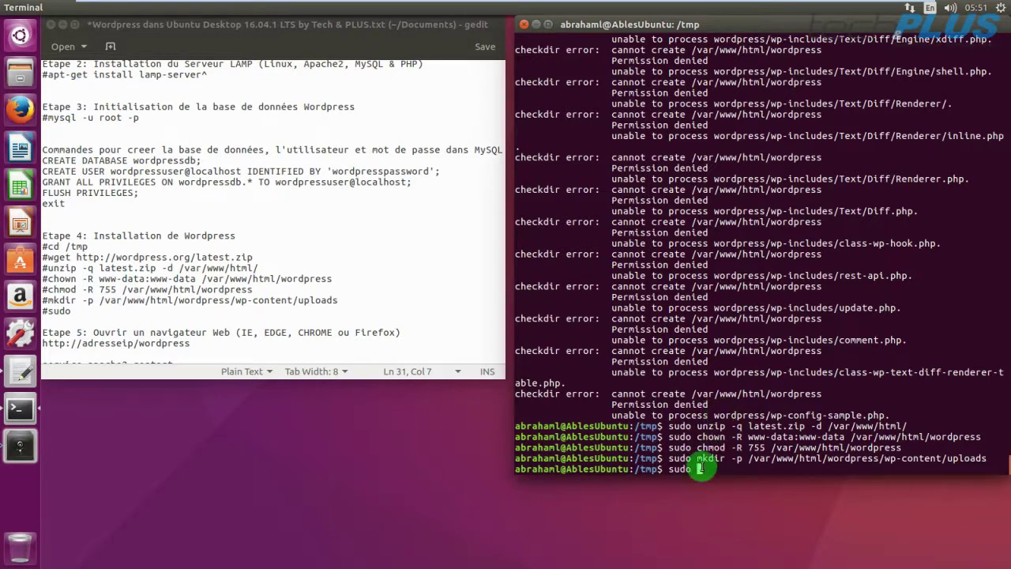
right_click(702, 469)
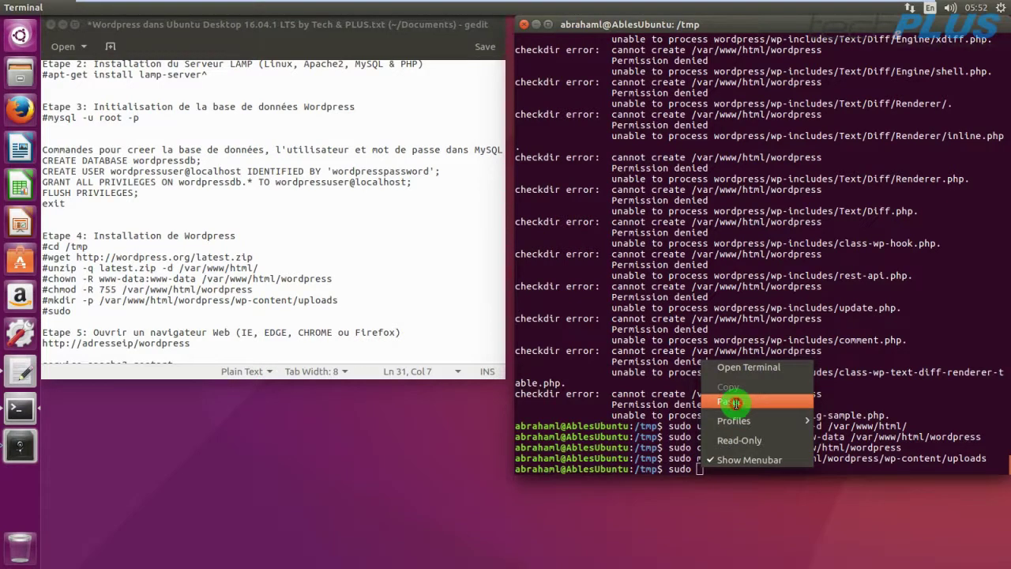
left_click(735, 402)
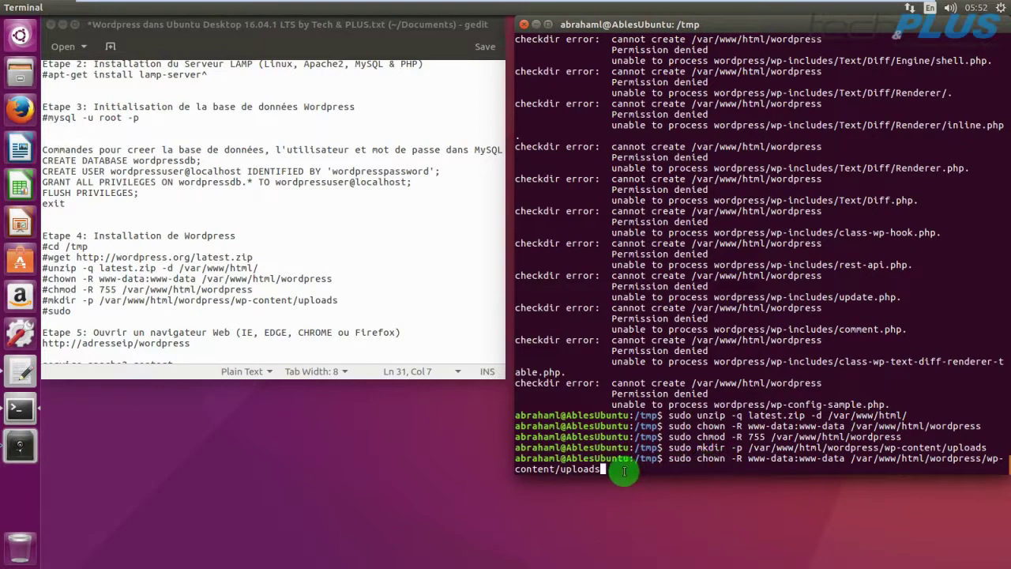
key("Return")
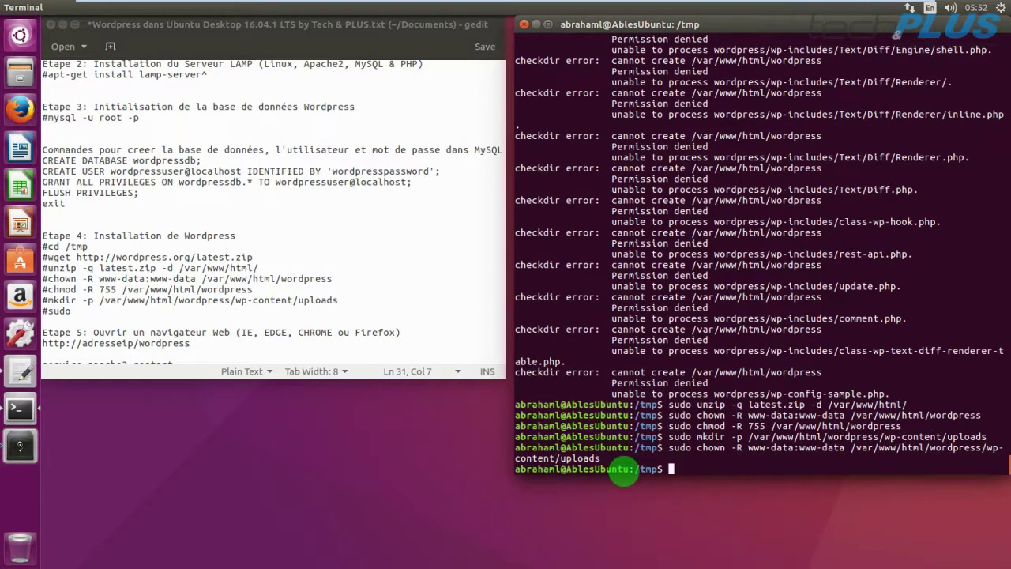
left_click_drag(72, 310, 44, 310)
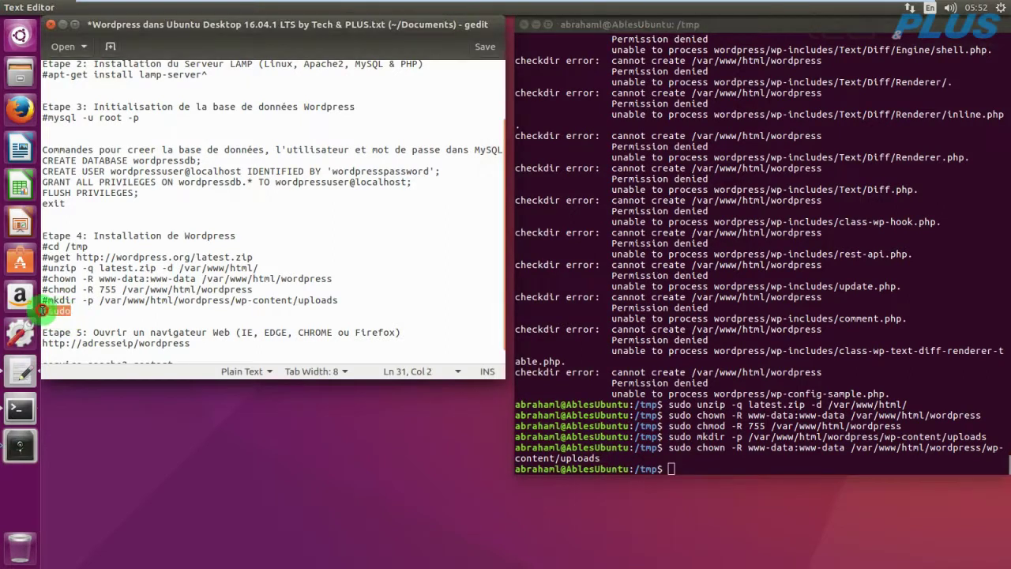
key("BackSpace")
key("BackSpace")
key("BackSpace")
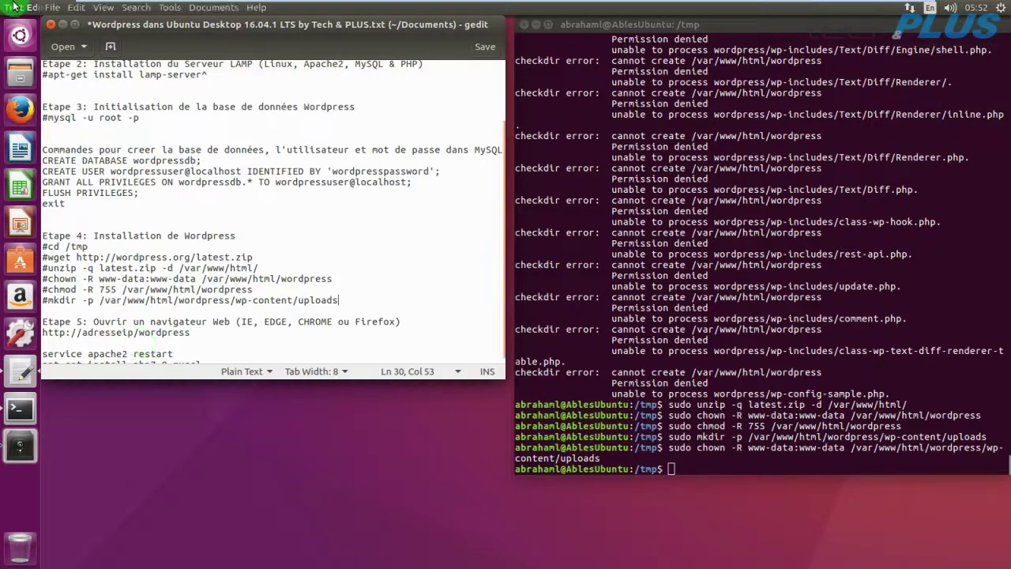
Launch Firefox, close the Restore Session page for the Ubuntu Start Page, then minimize it.
left_click(18, 113)
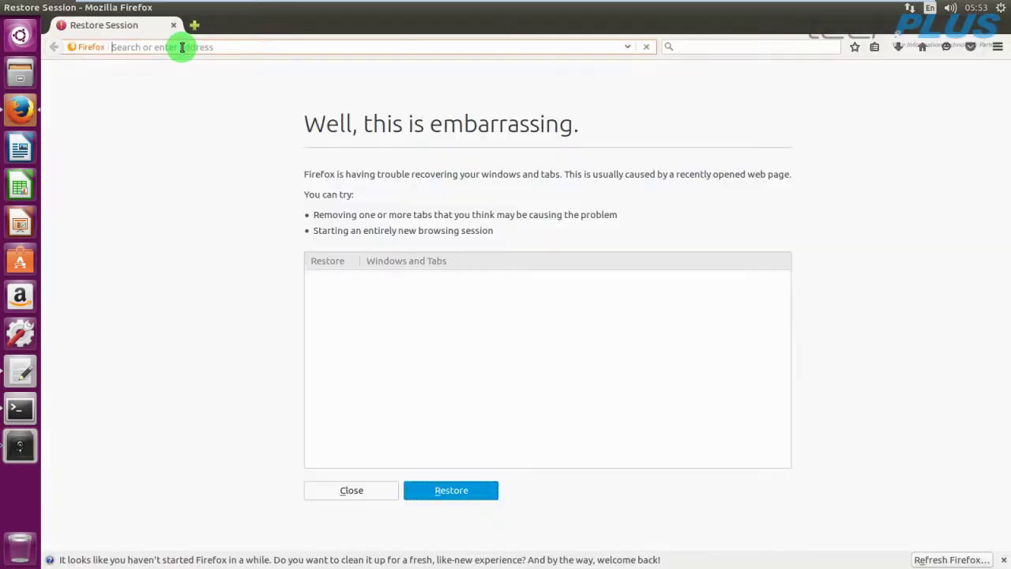
left_click(373, 490)
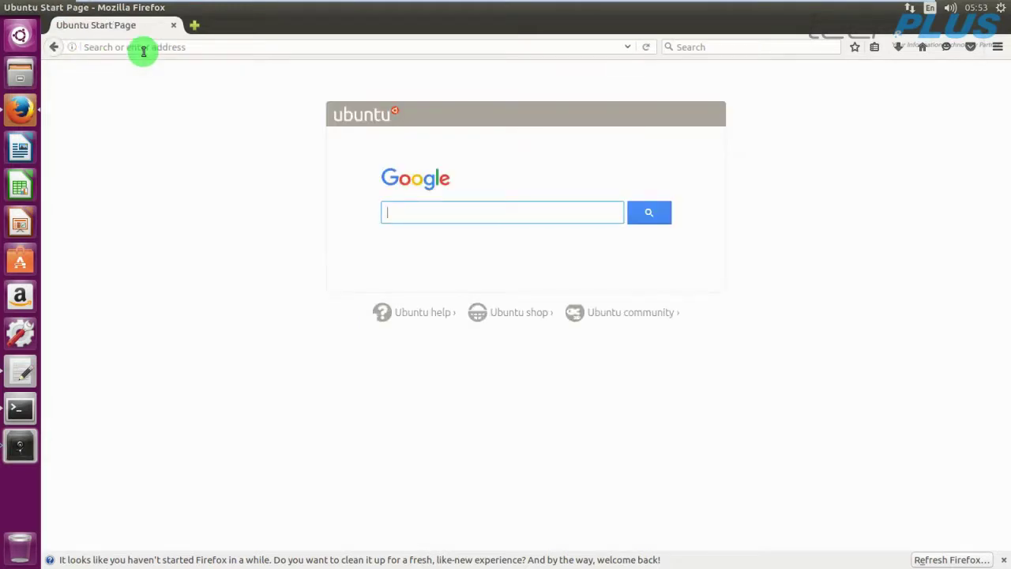
mouse_move(801, 4)
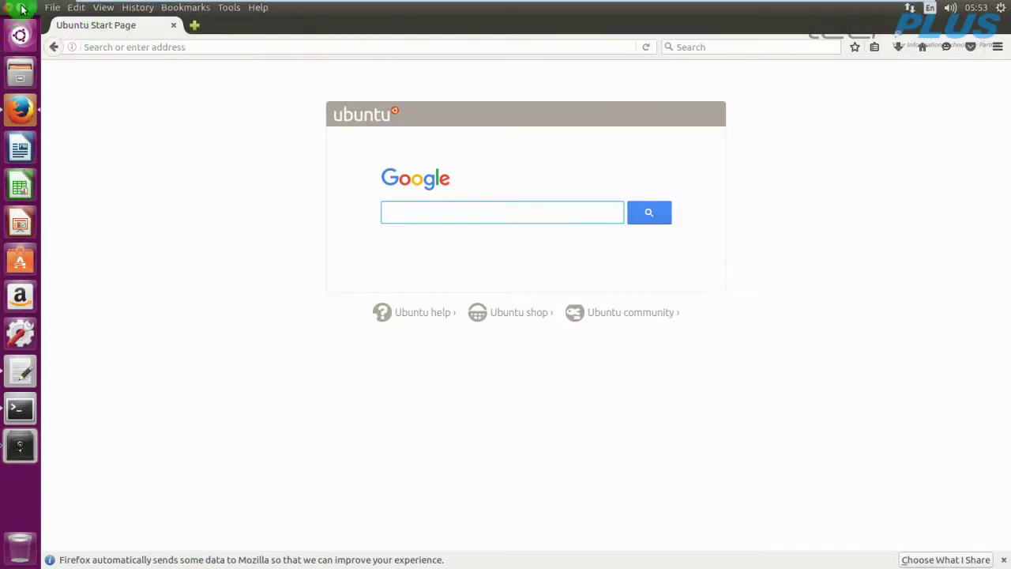
left_click(20, 10)
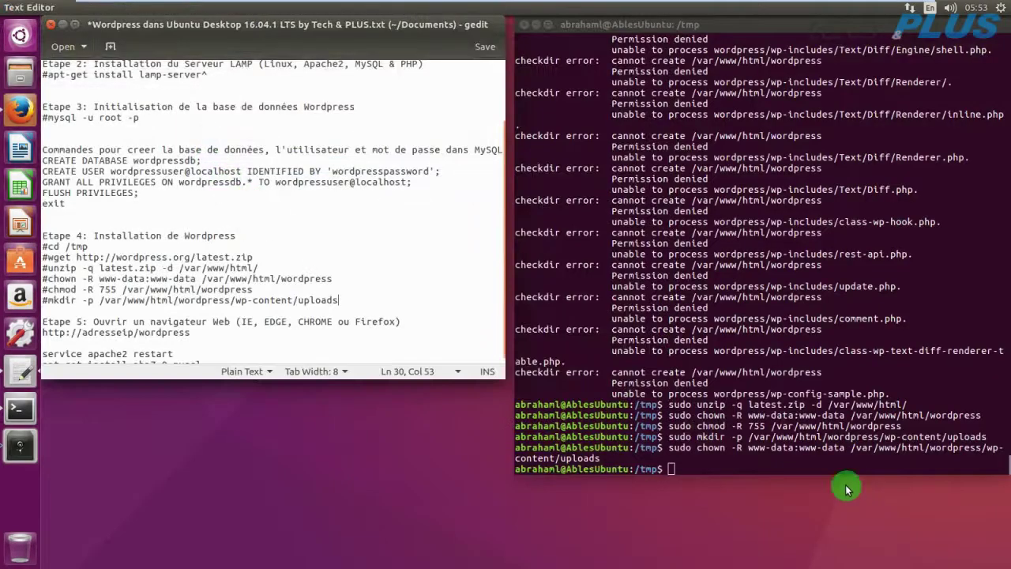
Exit the old /tmp terminal session and launch a new Terminal from the Dash.
left_click(673, 469)
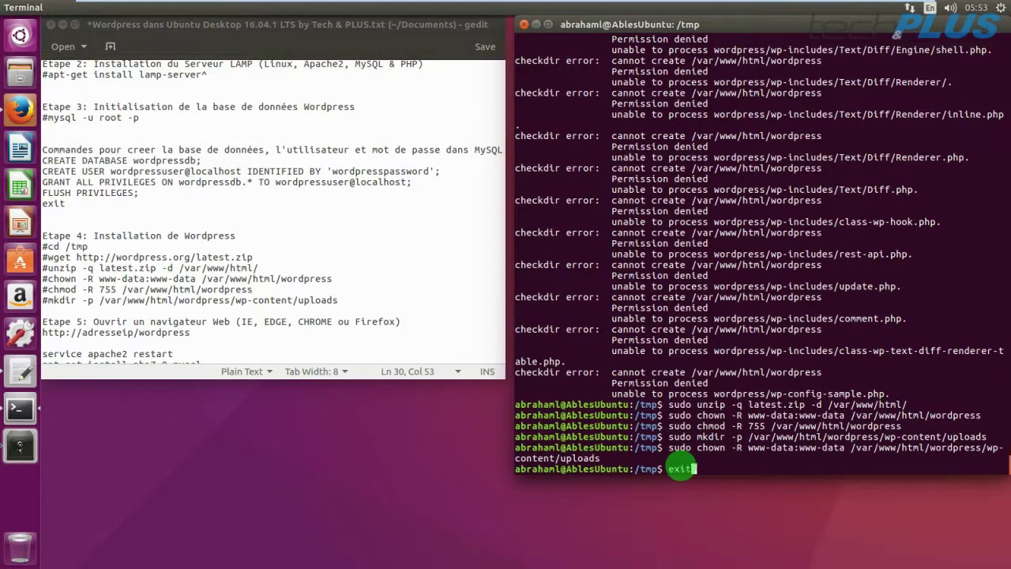
type("exit")
key("Return")
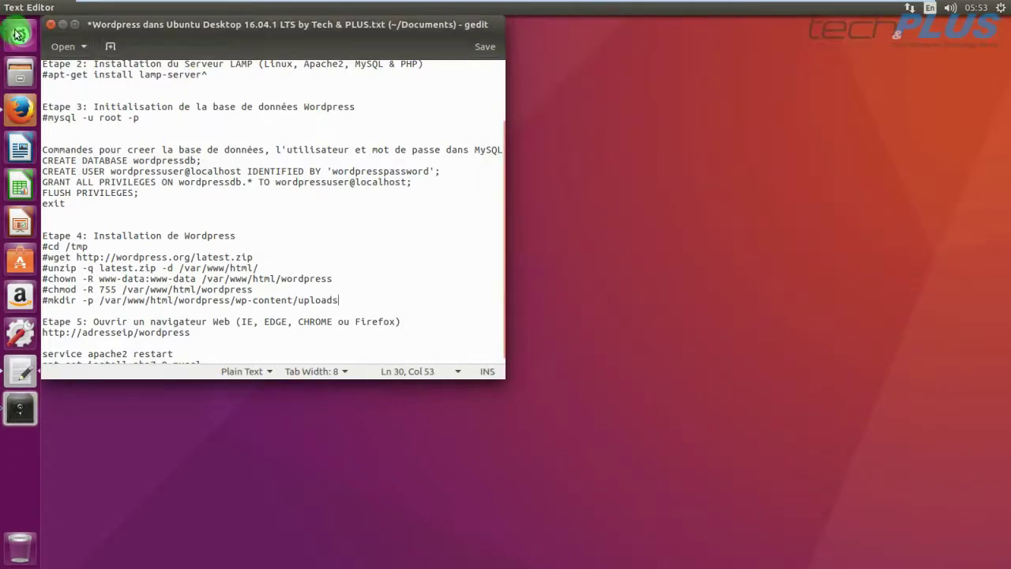
left_click(17, 35)
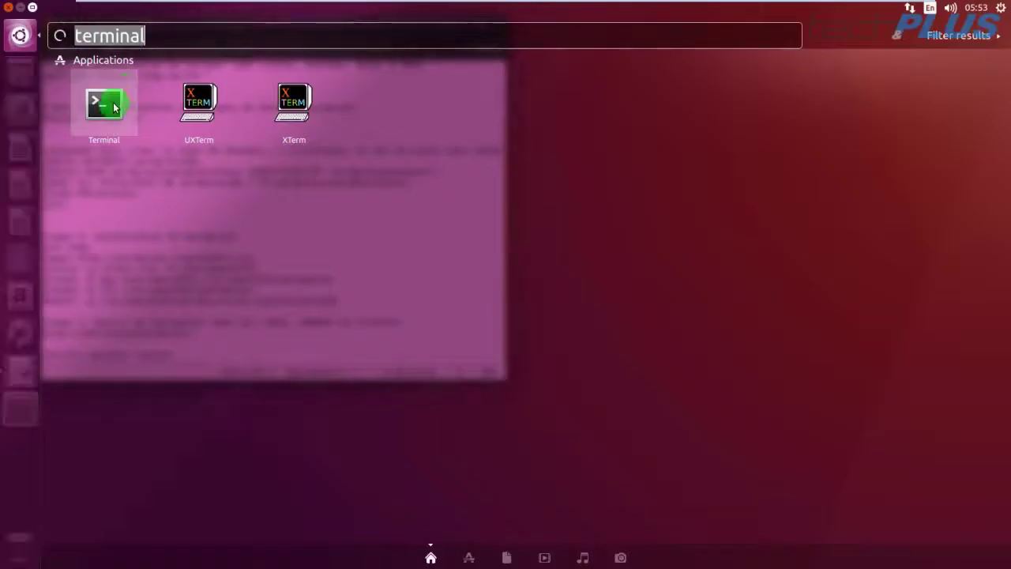
key("Return")
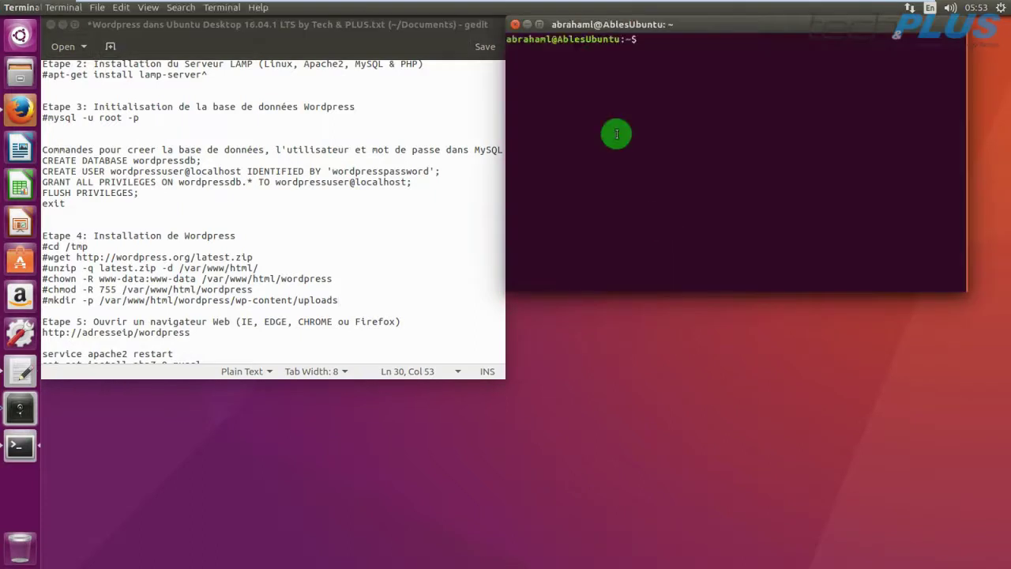
Run ifconfig and copy the ens33 IP address 192.168.18.125.
left_click_drag(639, 27, 683, 56)
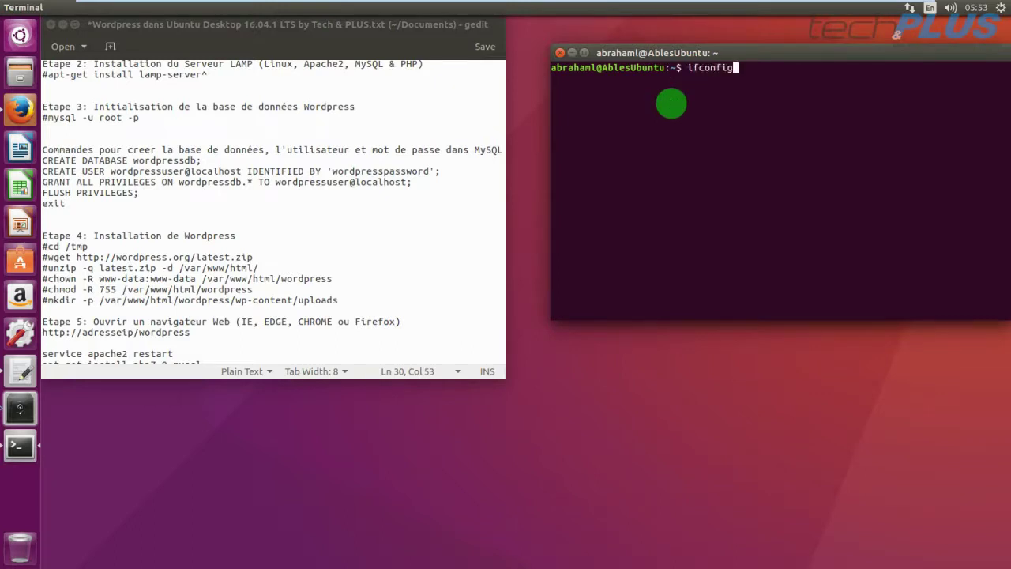
key("Return")
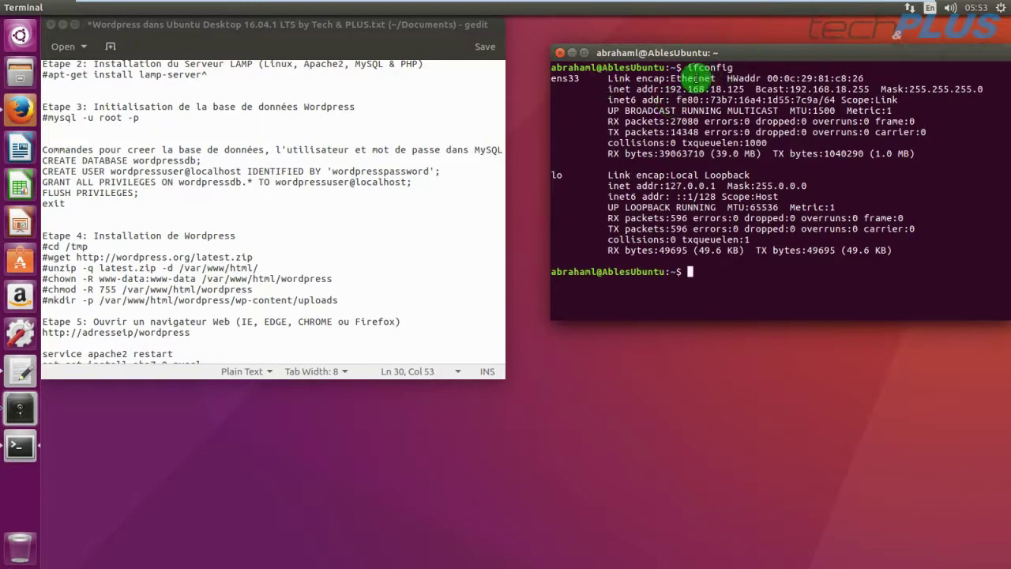
left_click_drag(667, 89, 743, 90)
right_click(743, 90)
left_click(764, 116)
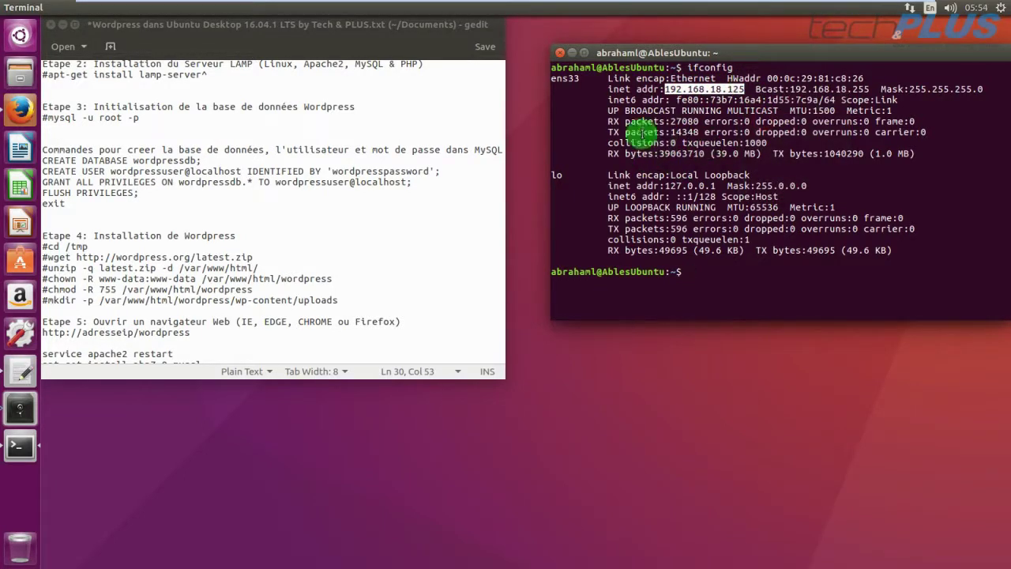
Launch Firefox and load the pasted IP address plus /wordpress, reaching the MySQL-extension error.
left_click(23, 125)
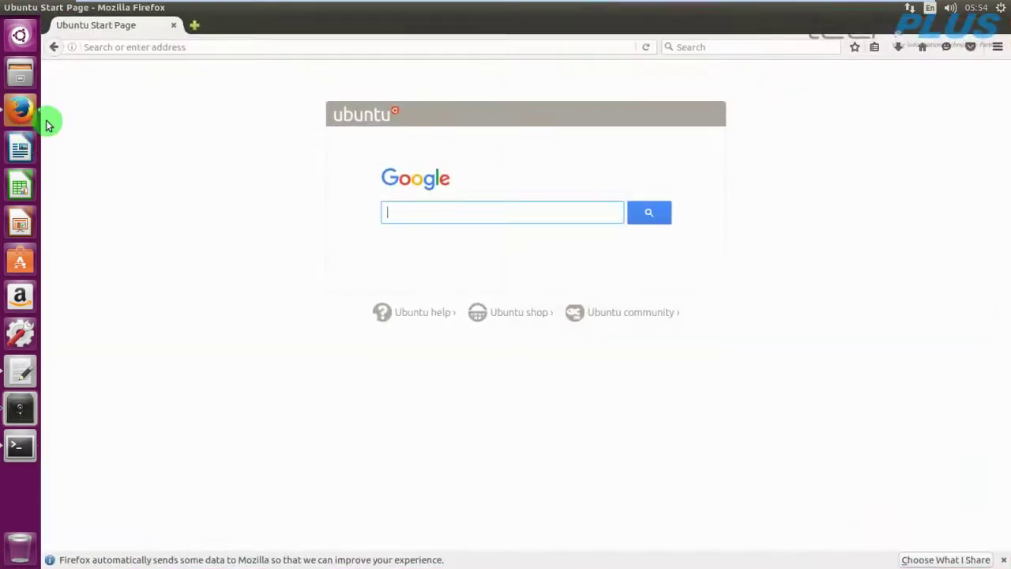
left_click(151, 47)
right_click(150, 47)
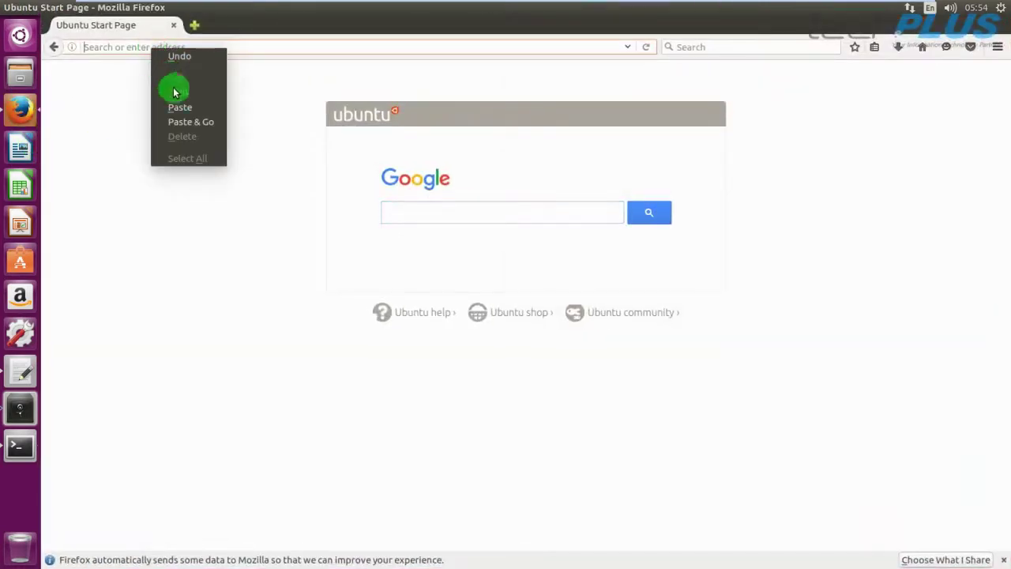
left_click(169, 106)
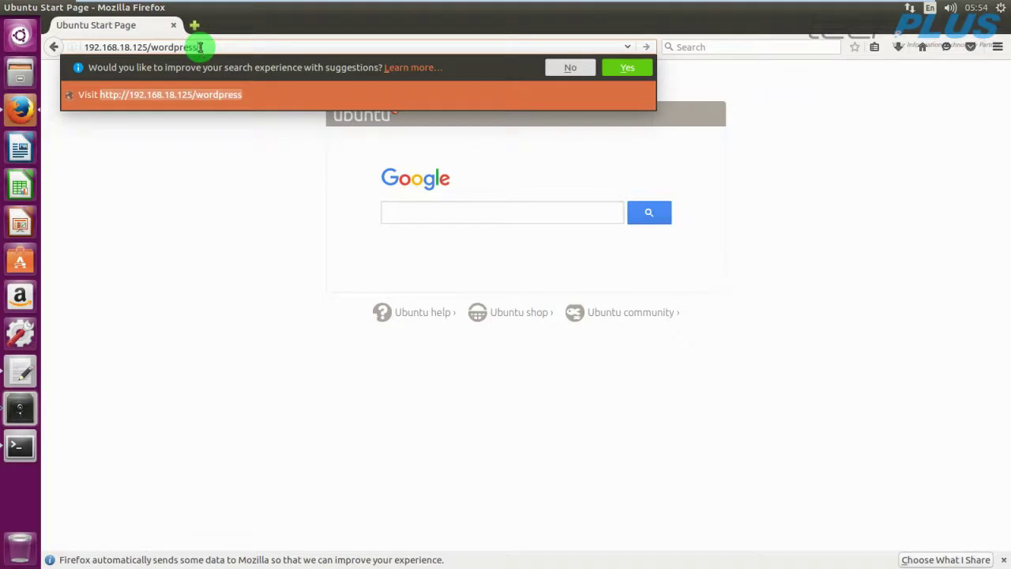
type("/wordpress")
key("Return")
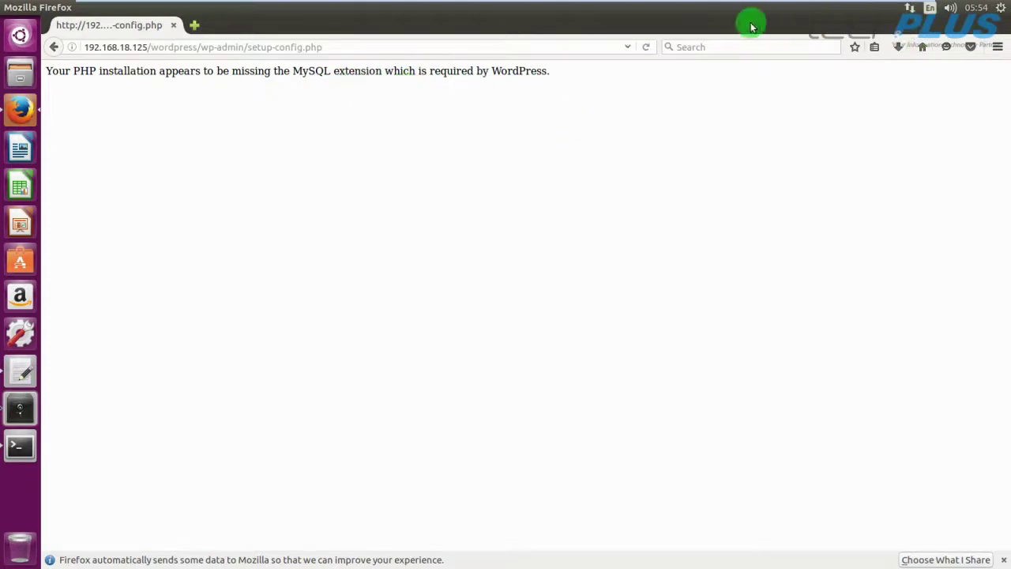
mouse_move(28, 10)
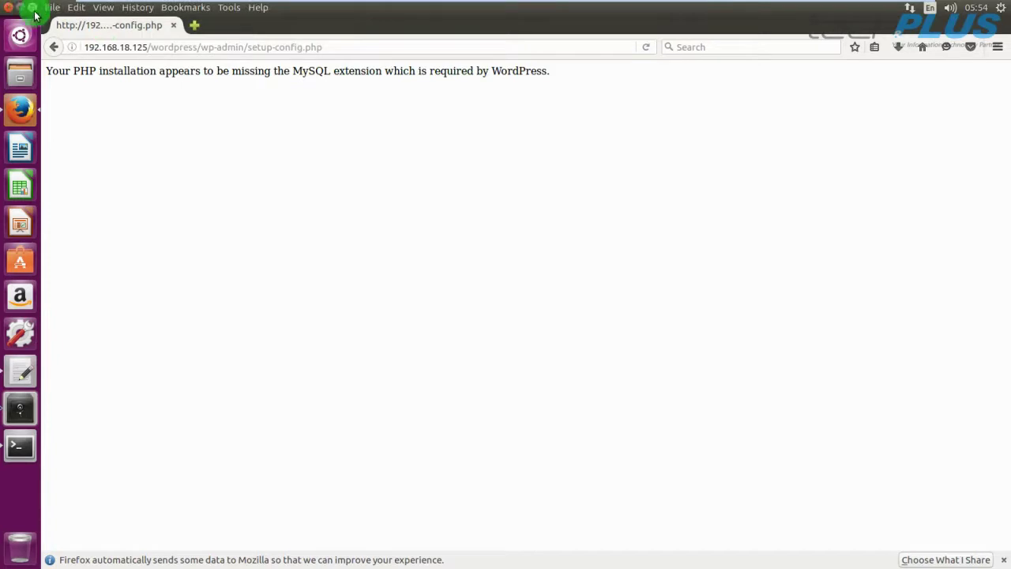
Copy the 'service apache2 restart' line from the gedit notes.
left_click(30, 8)
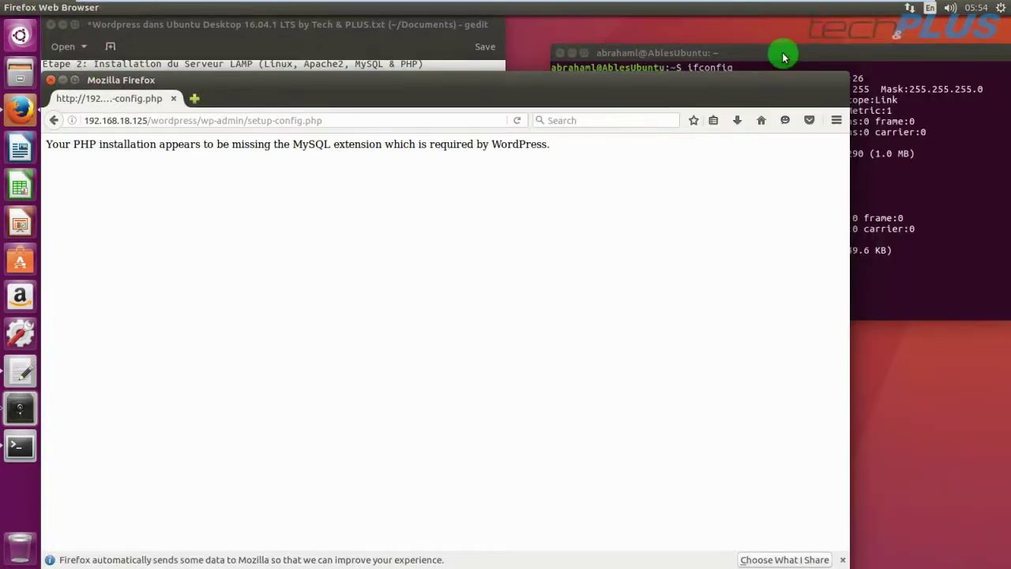
left_click(783, 51)
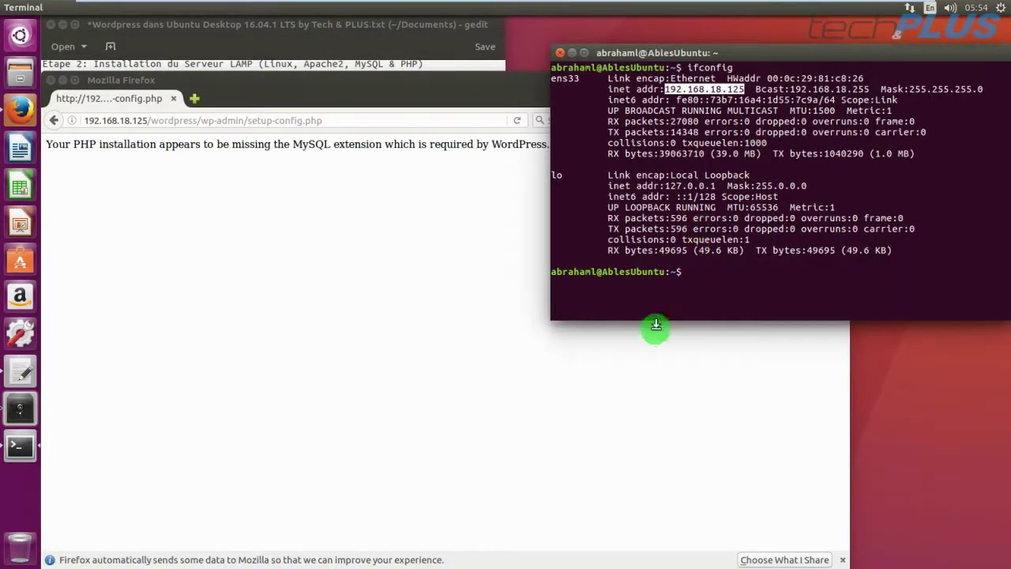
left_click(20, 371)
left_click(176, 354)
left_click_drag(177, 355, 50, 353)
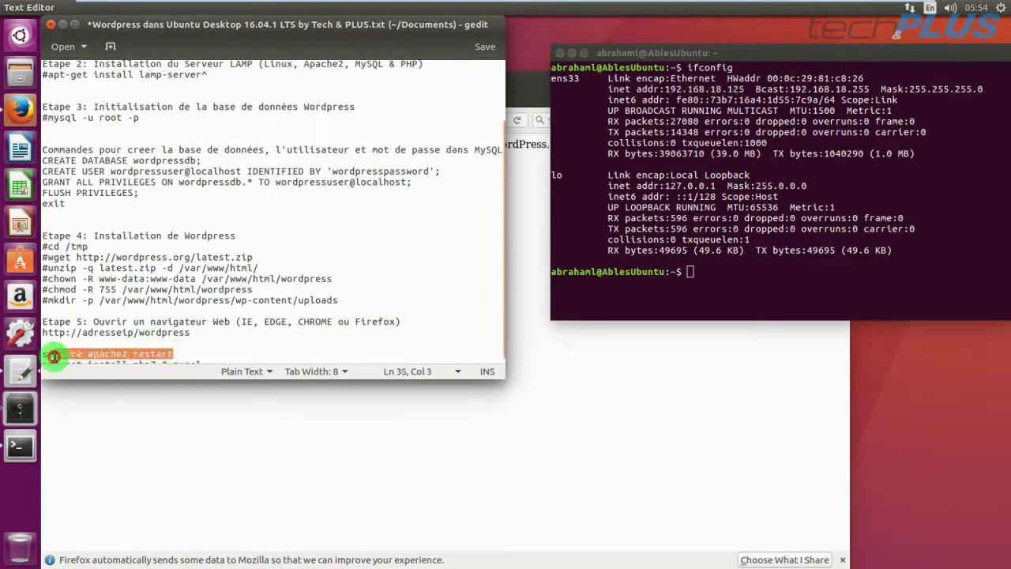
right_click(75, 361)
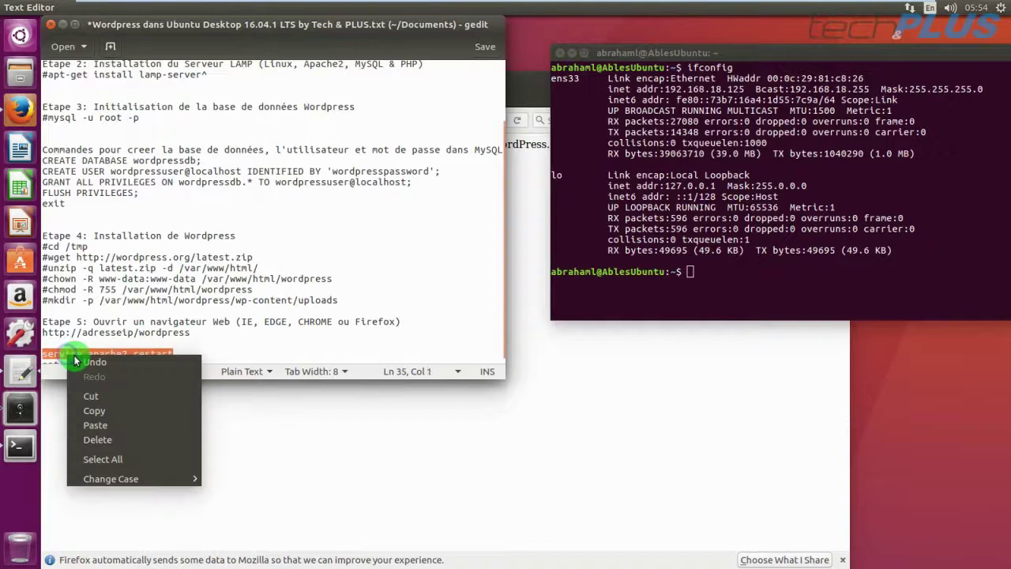
left_click(94, 411)
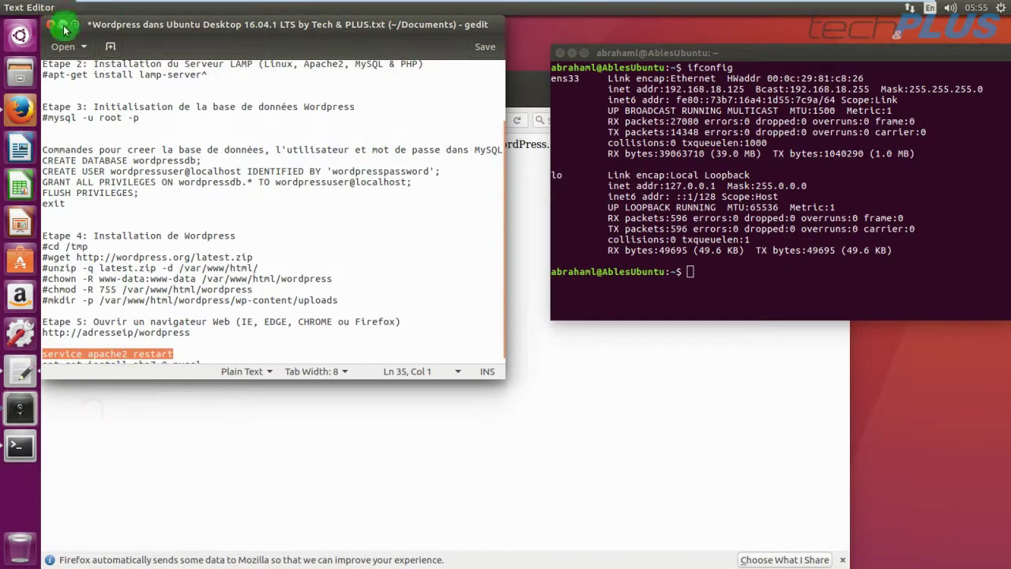
Paste and run service apache2 restart in the terminal, authenticating with the password.
left_click(63, 24)
left_click(691, 271)
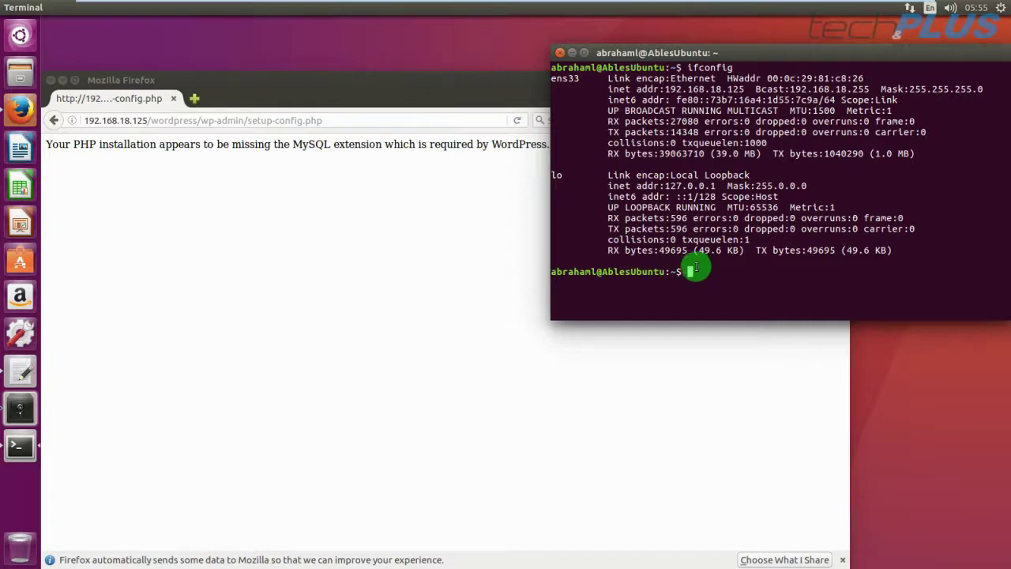
right_click(689, 273)
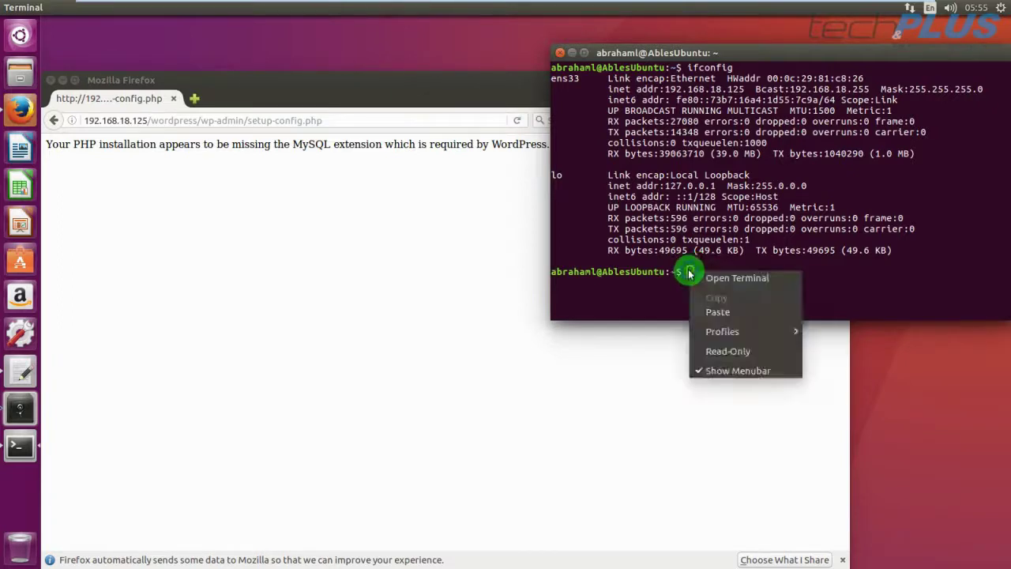
left_click(711, 312)
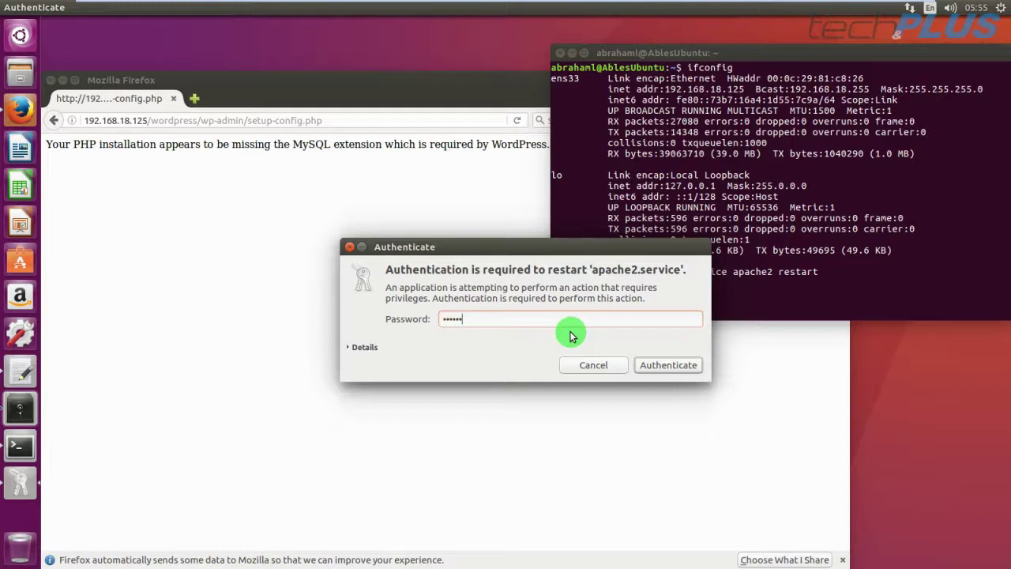
key("Return")
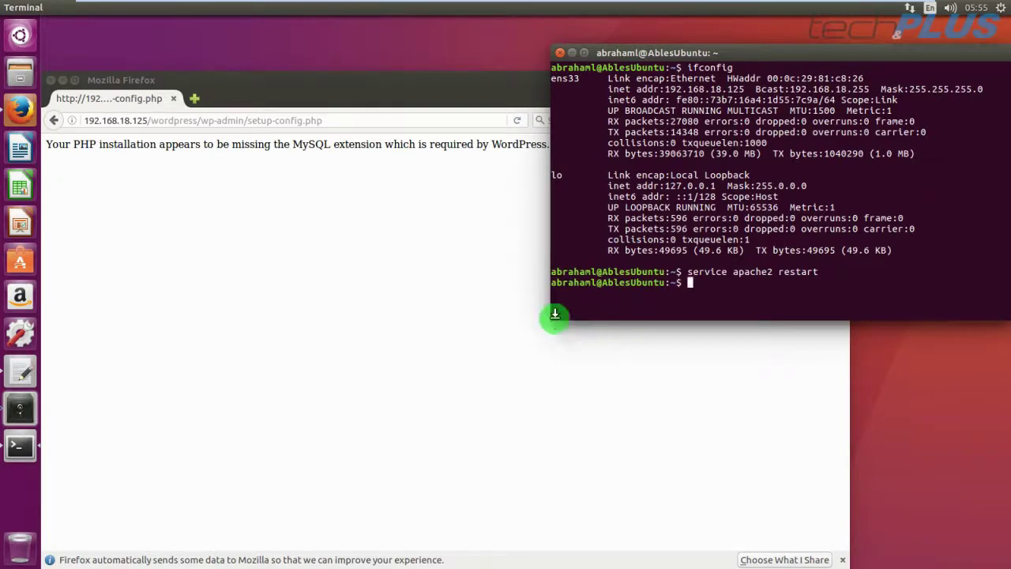
left_click(439, 91)
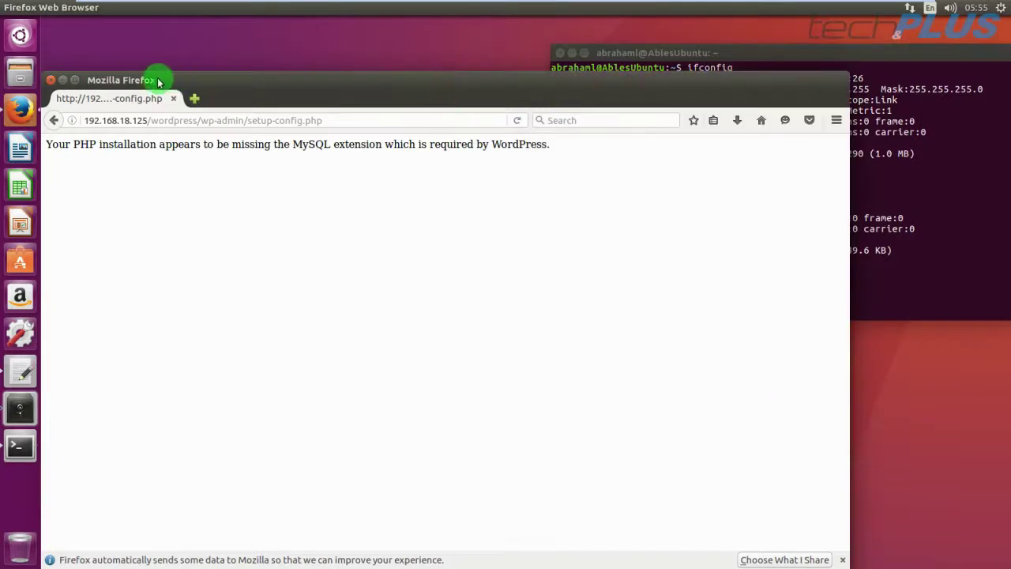
Maximize Firefox, reload setup-config.php and continue in English (United States).
left_click(75, 81)
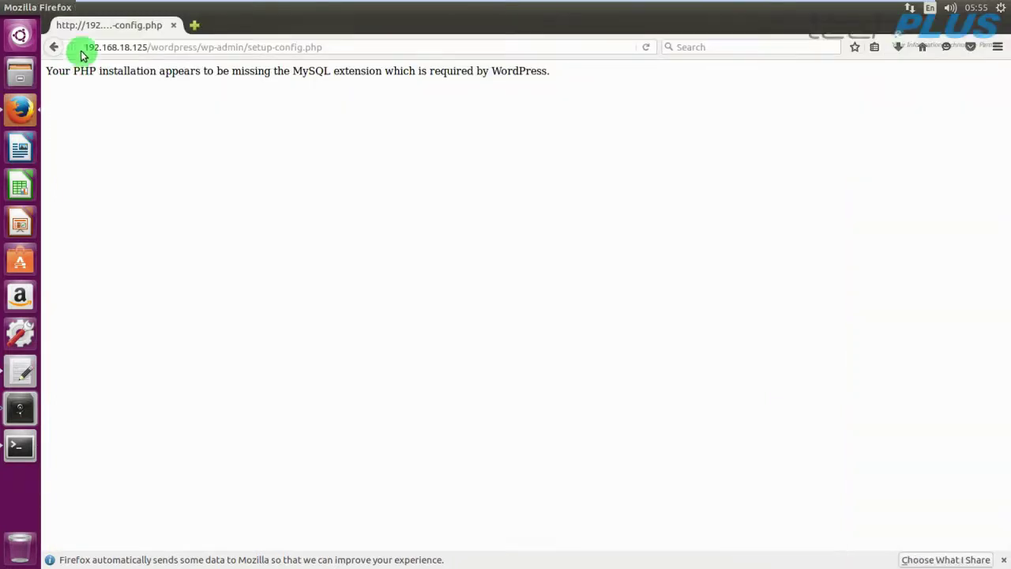
left_click(646, 48)
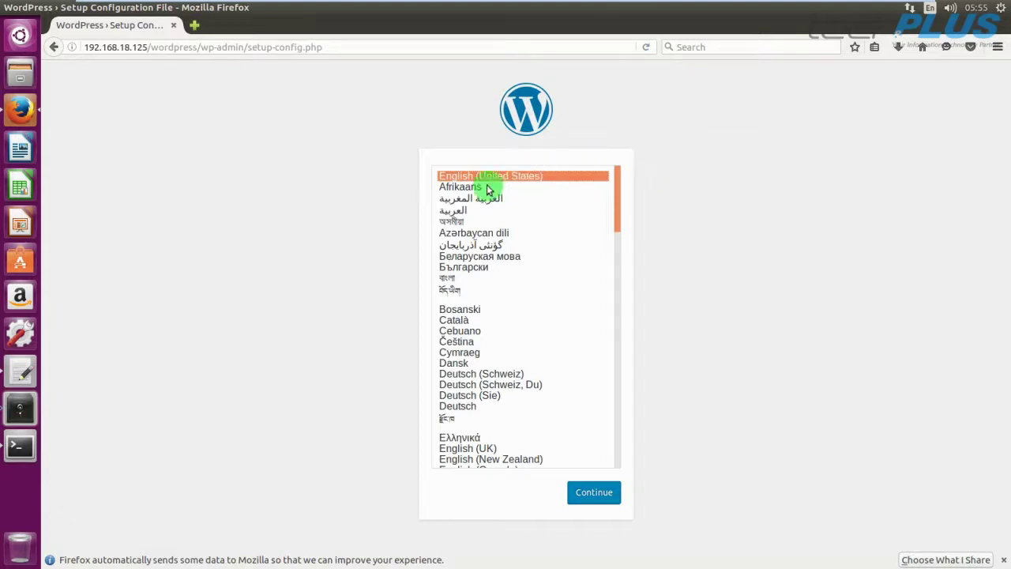
left_click(603, 498)
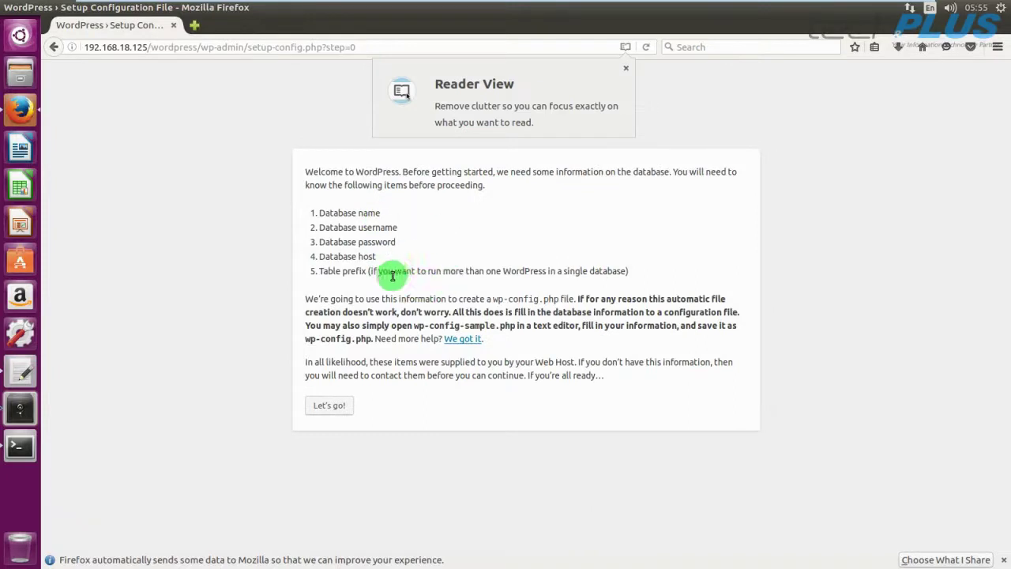
left_click(626, 68)
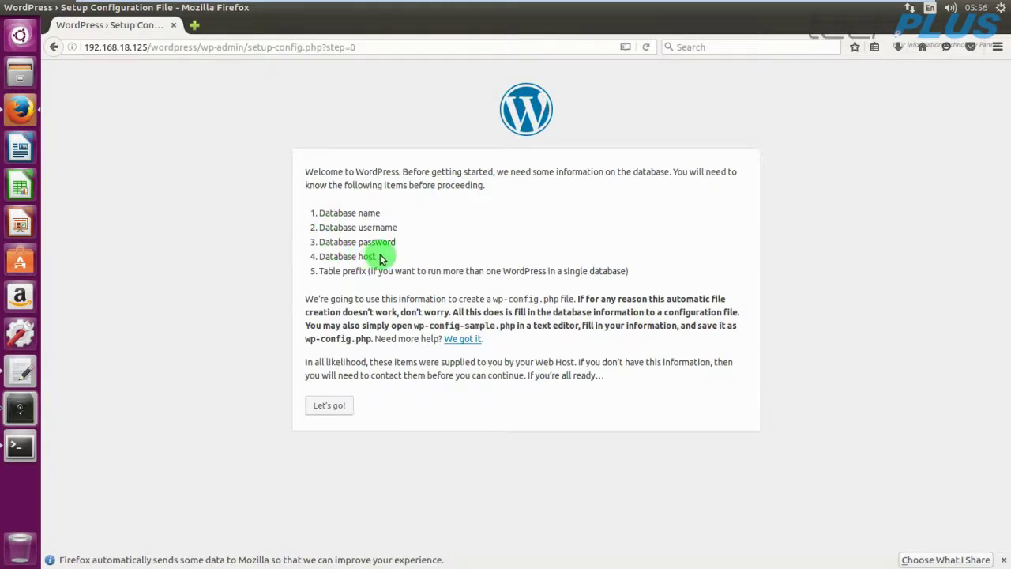
Highlight the required database name, username and password, then proceed with Let's go!
left_click_drag(361, 250, 317, 210)
left_click(408, 226)
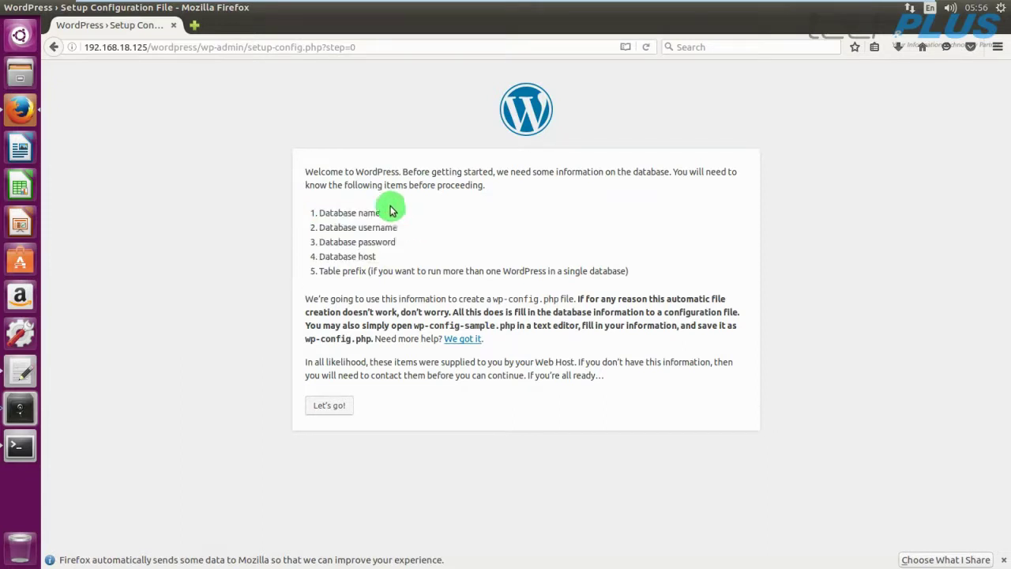
left_click_drag(385, 214, 320, 215)
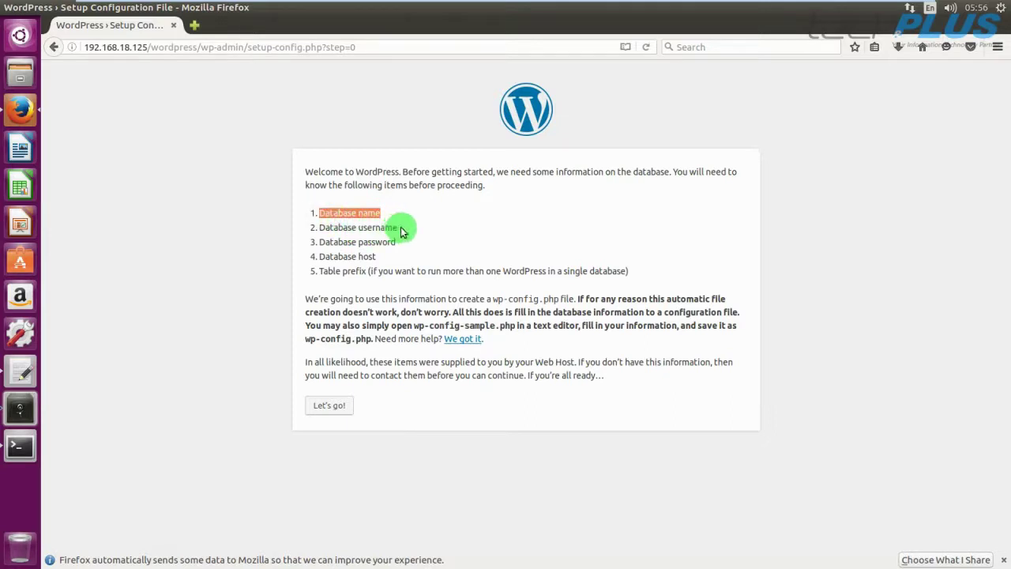
left_click_drag(397, 227, 319, 228)
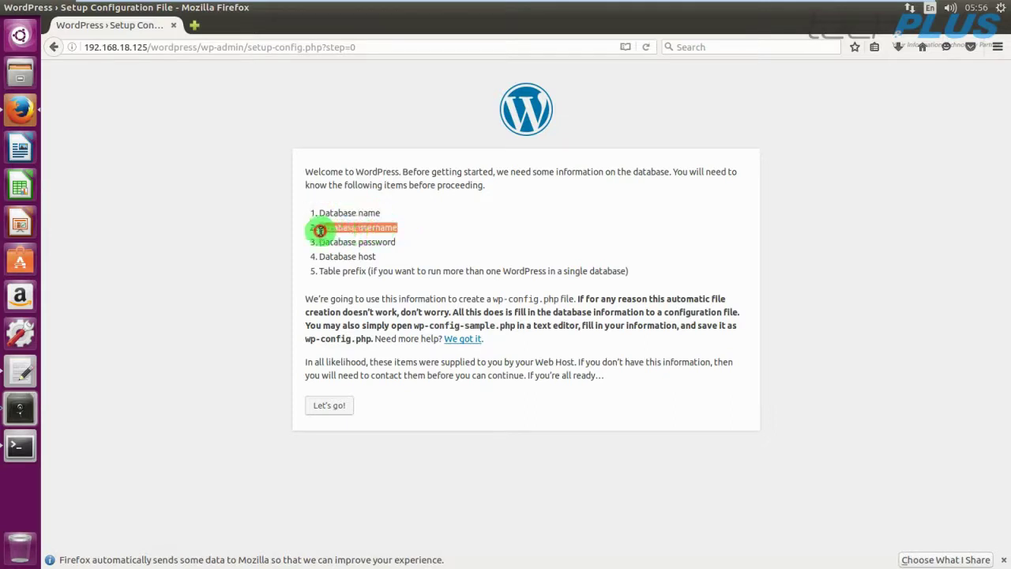
left_click_drag(395, 242, 325, 243)
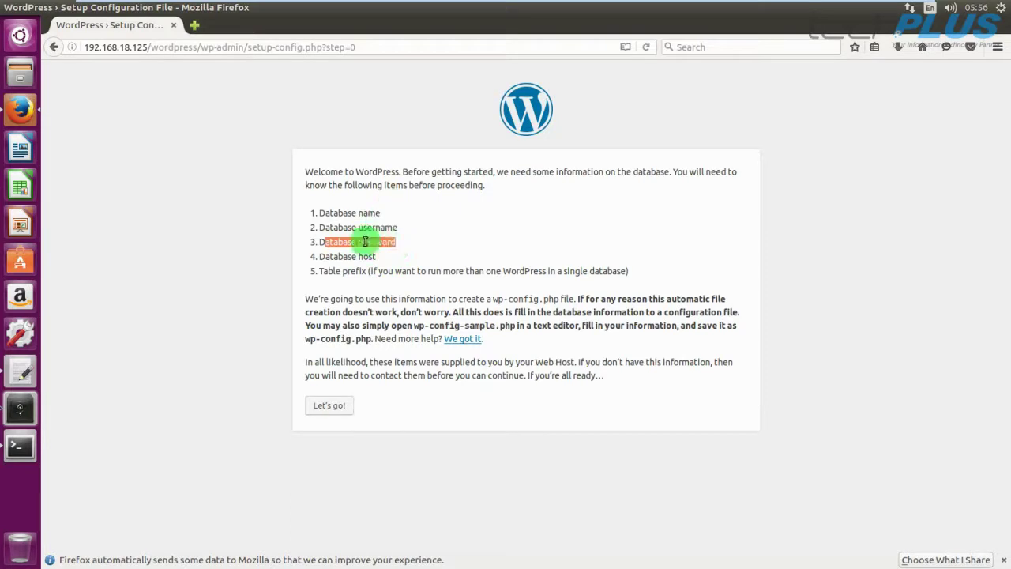
left_click(339, 406)
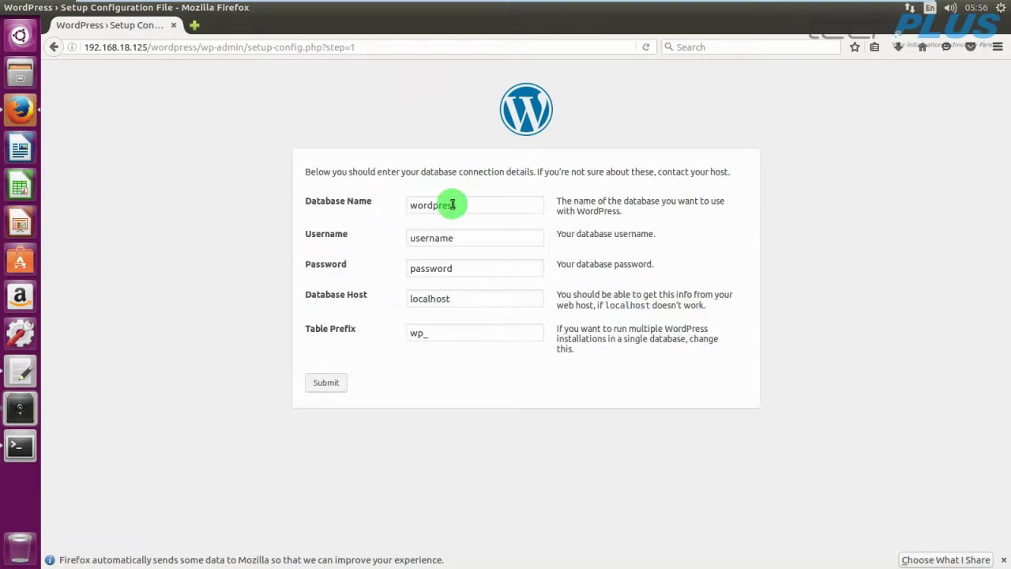
left_click(31, 371)
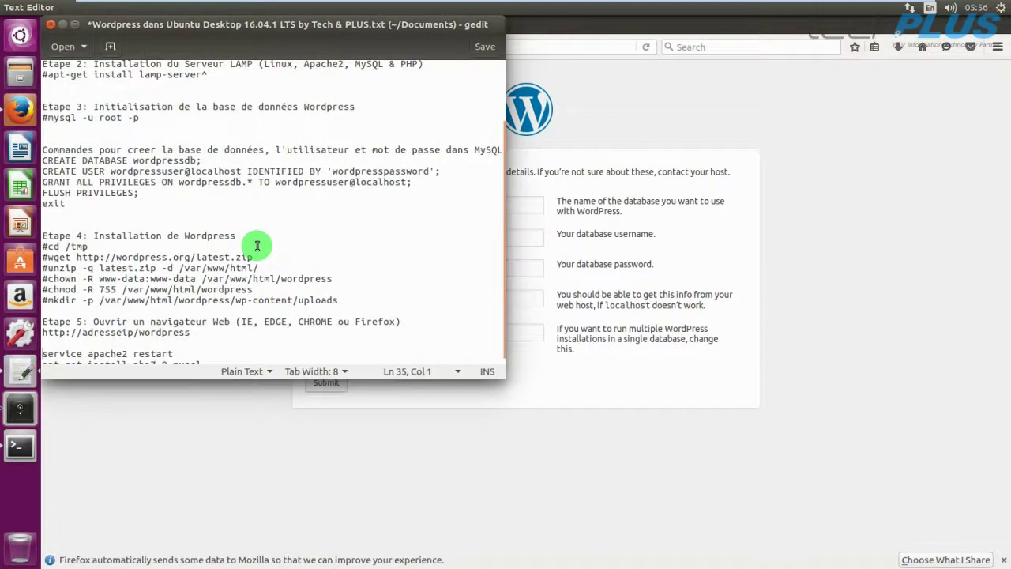
scroll(257, 246, "up", 3)
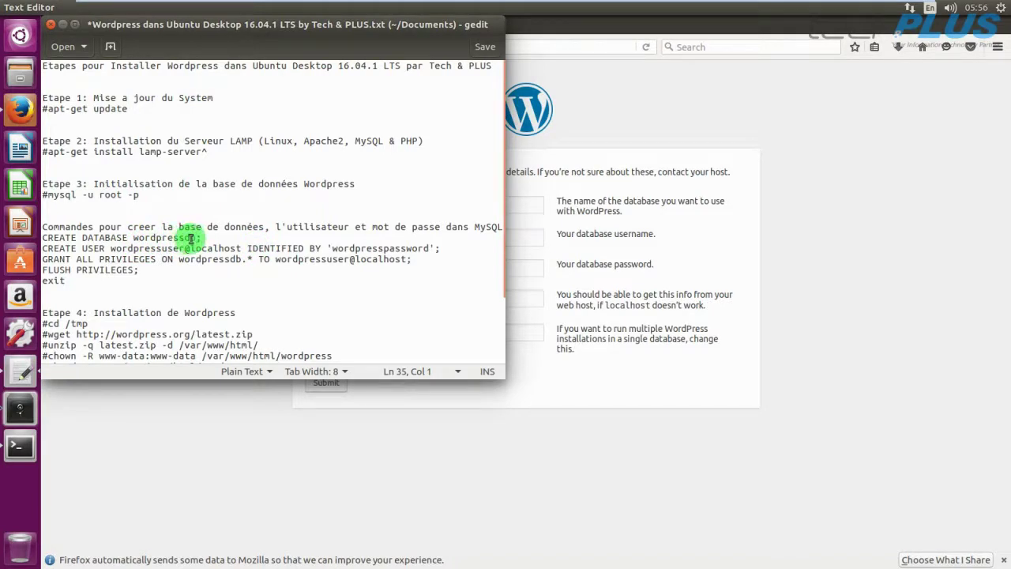
left_click_drag(111, 248, 183, 249)
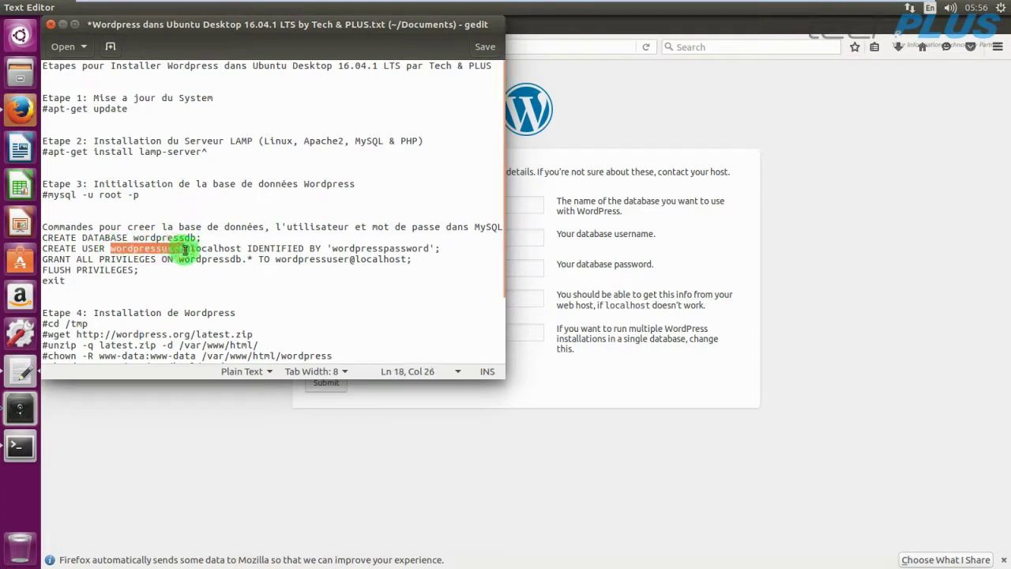
left_click_drag(333, 249, 428, 249)
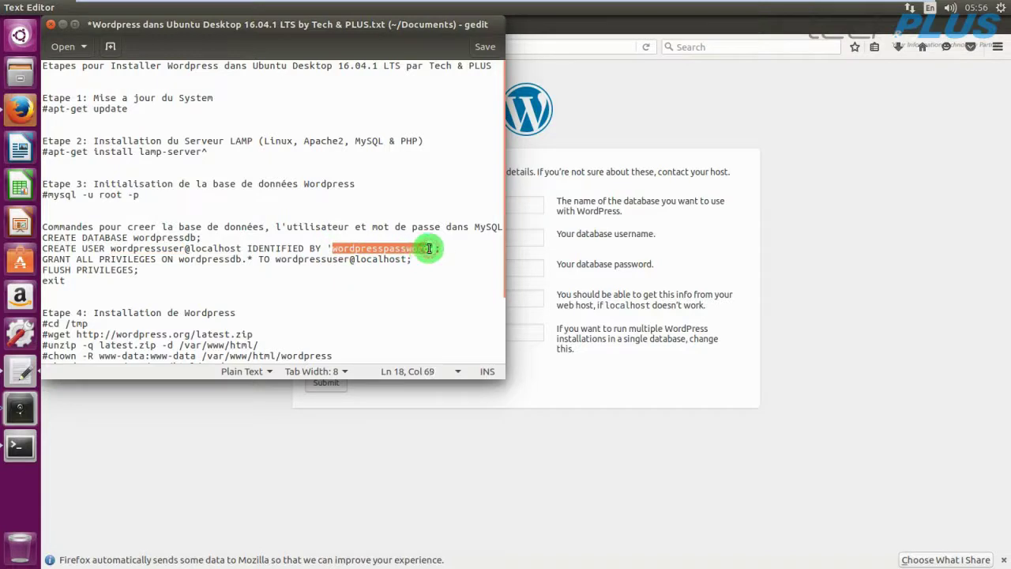
left_click(62, 27)
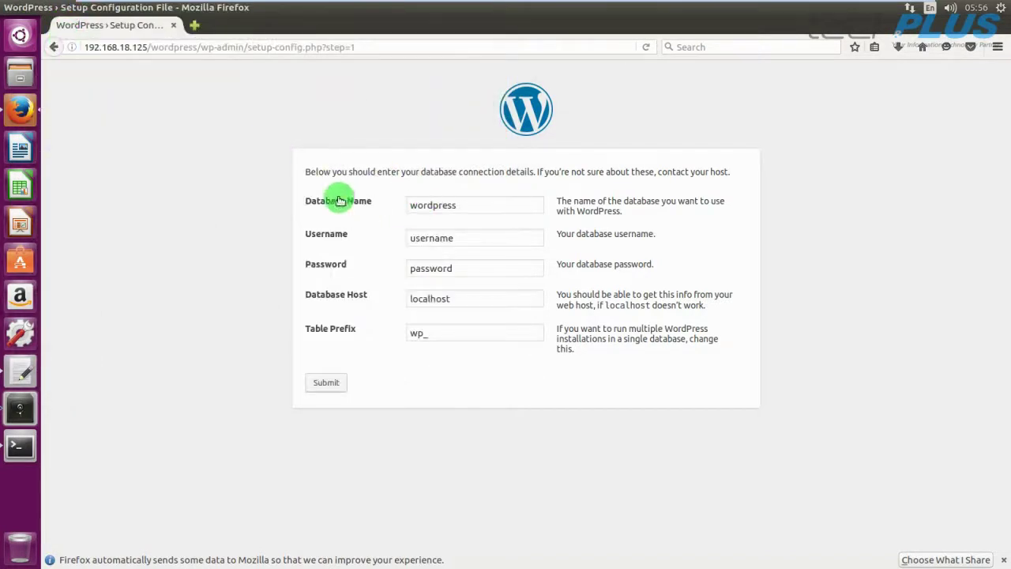
Set Database Name to wordpressdb and Username to wordpressuser.
left_click(467, 206)
type("db")
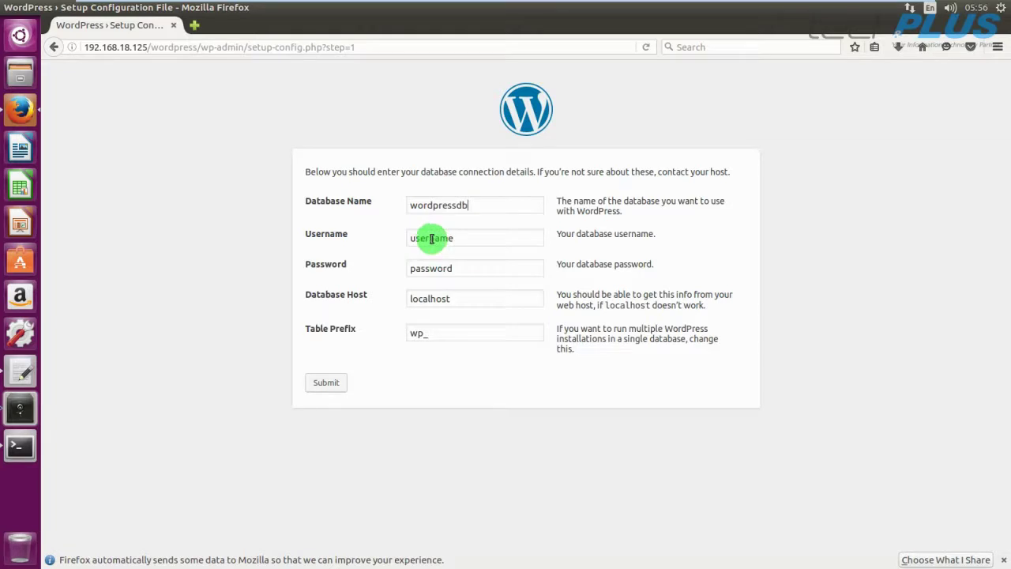
left_click_drag(431, 238, 458, 234)
key("BackSpace")
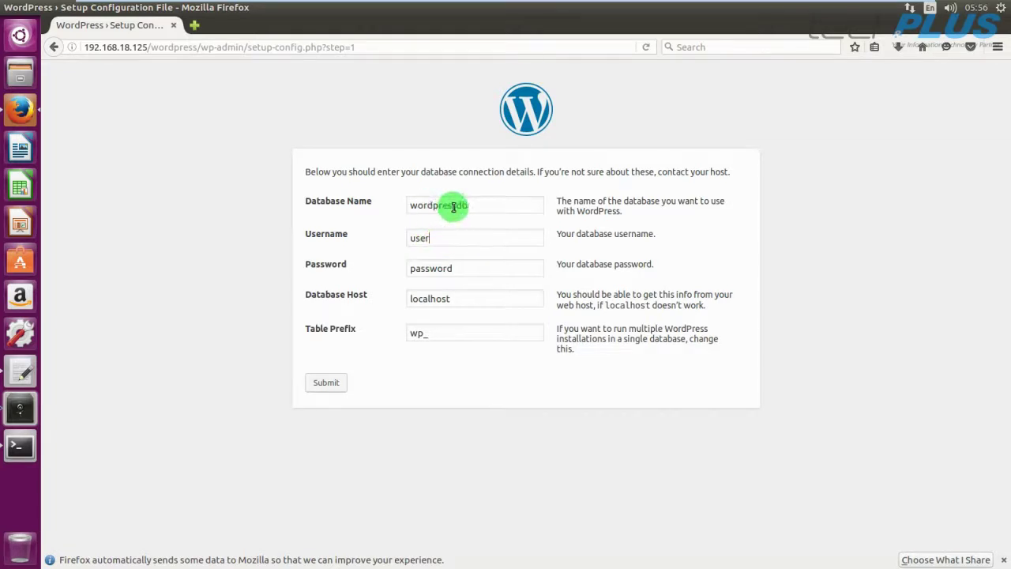
left_click_drag(455, 205, 412, 206)
key("ctrl+c")
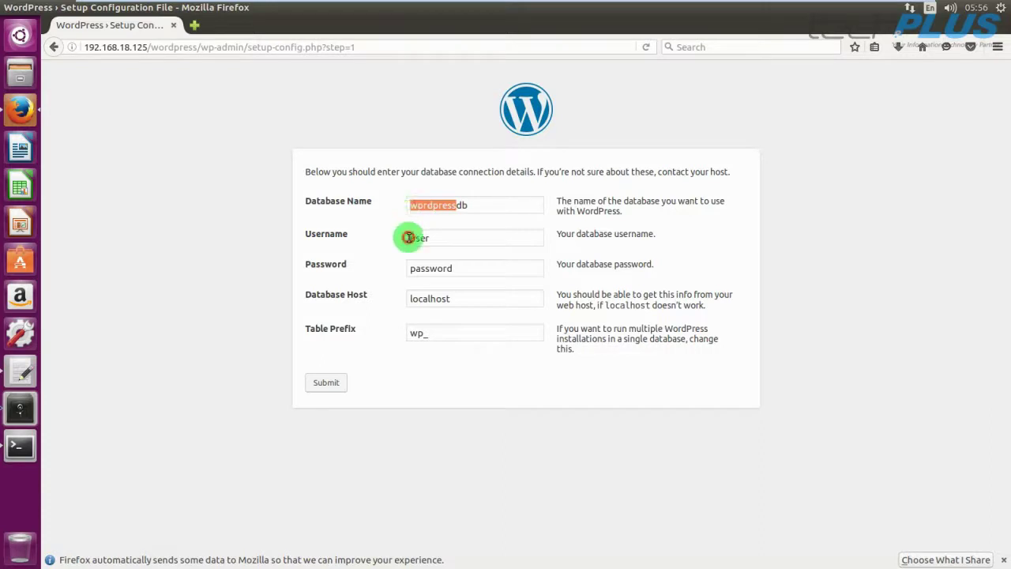
left_click(411, 237)
key("ctrl+v")
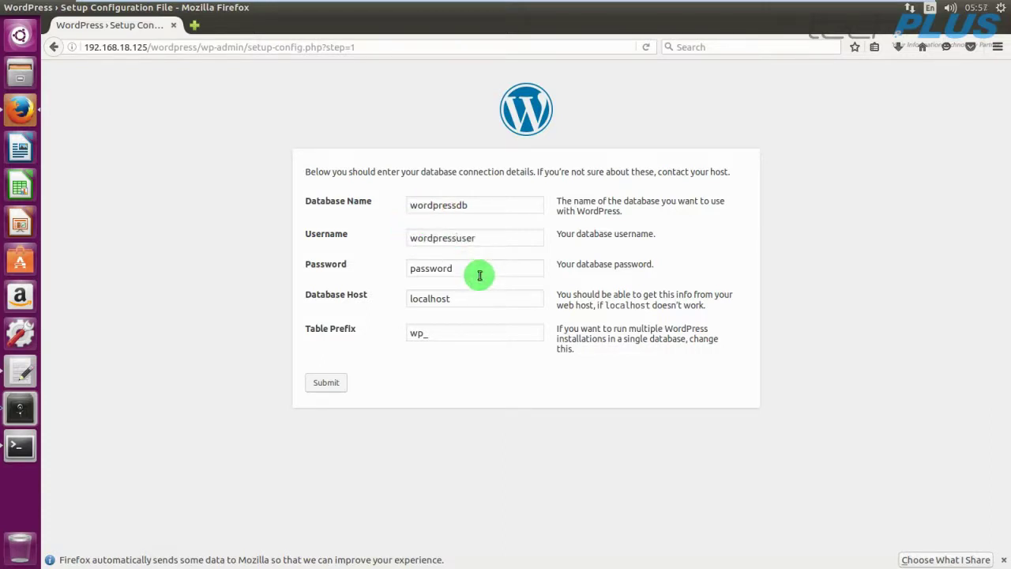
Fill in the database password, check the terminal, and submit the connection details.
left_click(411, 269)
key("ctrl+v")
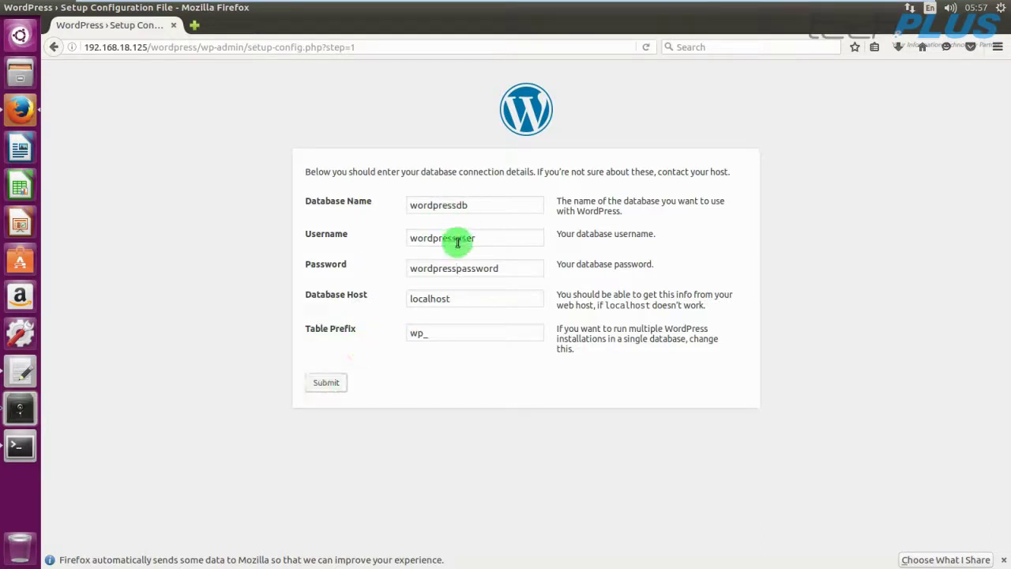
left_click(457, 267)
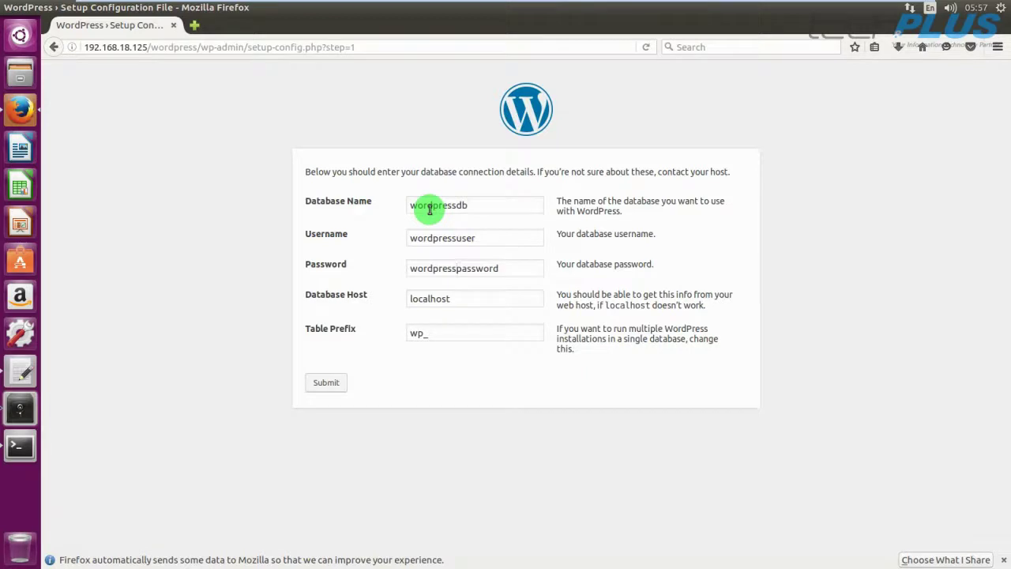
left_click(20, 446)
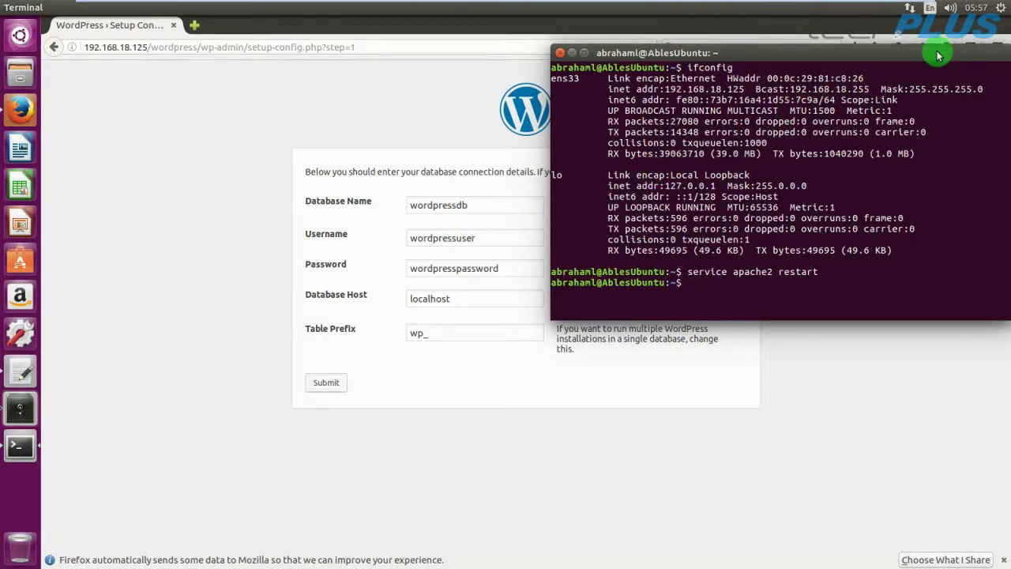
left_click_drag(938, 55, 858, 82)
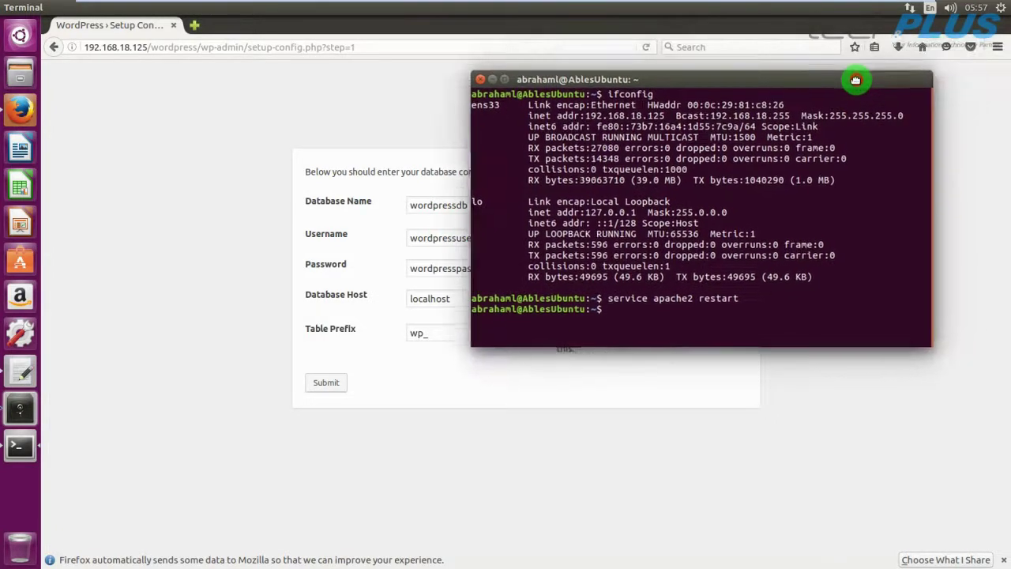
left_click(480, 80)
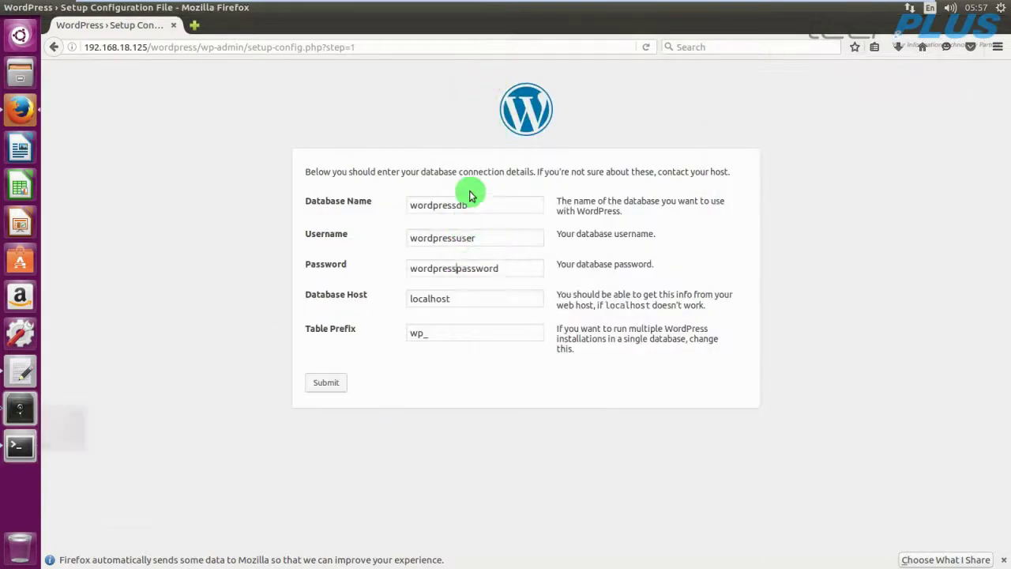
left_click(326, 384)
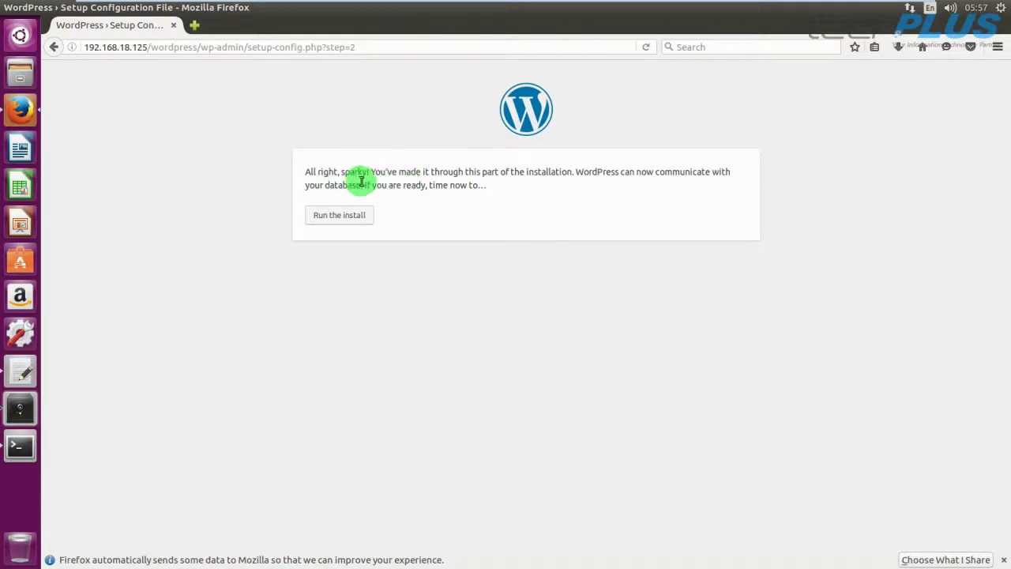
Run the install and enter site title Tech & PLUS Test, an admin username and a custom password.
left_click(338, 217)
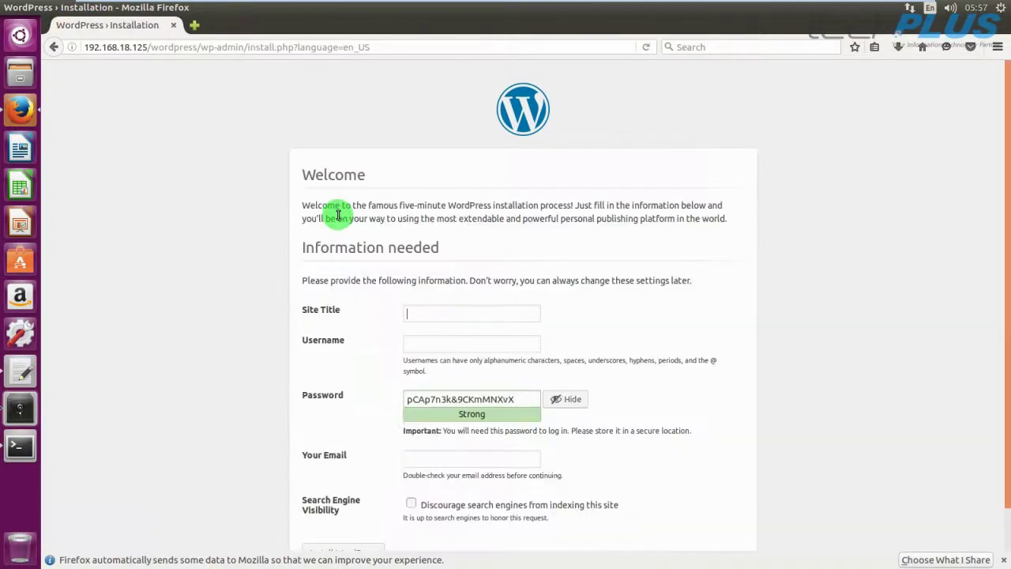
scroll(617, 300, "down", 1)
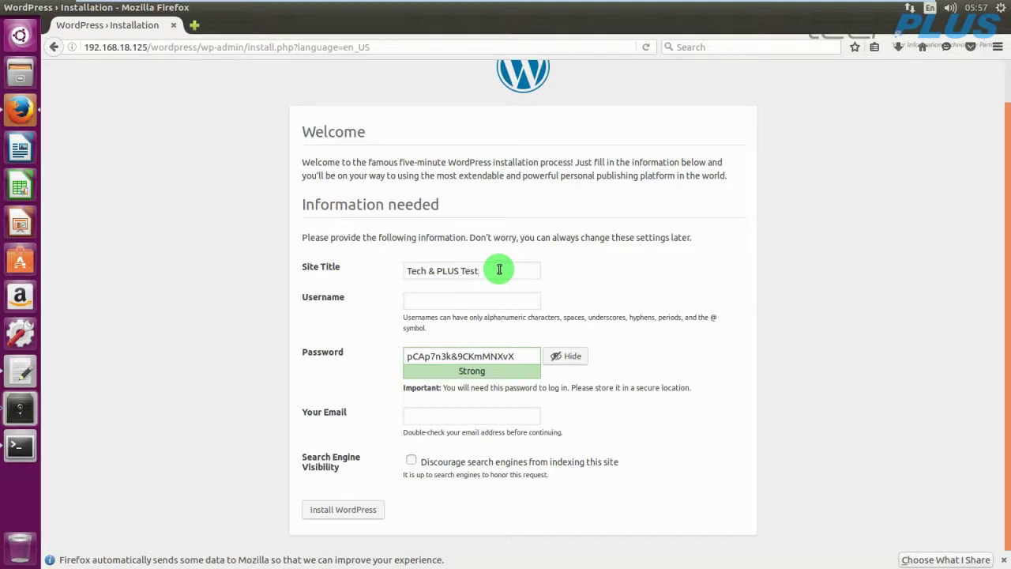
left_click(478, 302)
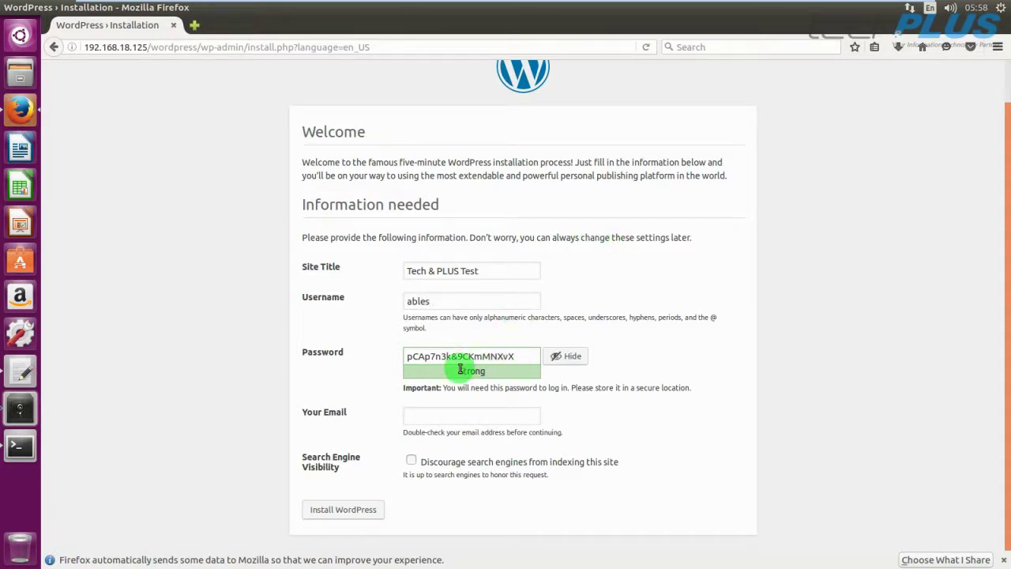
left_click_drag(517, 355, 407, 355)
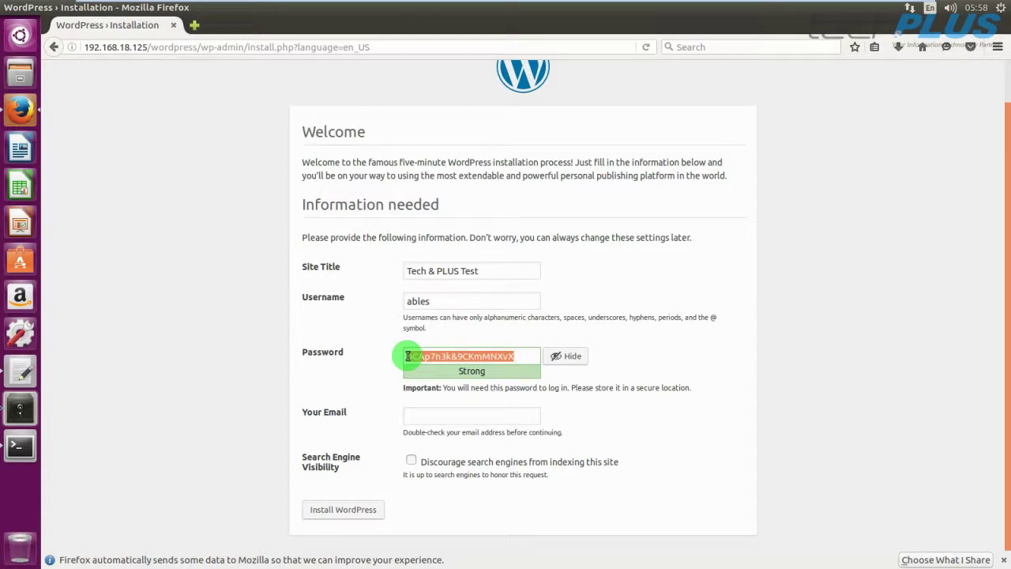
type("p")
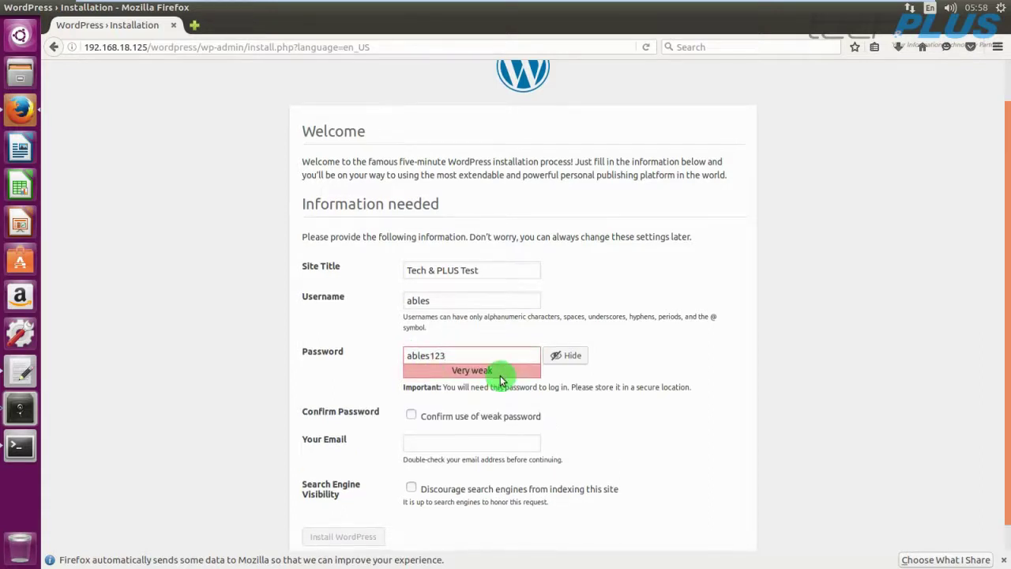
Confirm the weak password, enter the admin e-mail, discourage search indexing, and install WordPress.
scroll(504, 373, "down", 1)
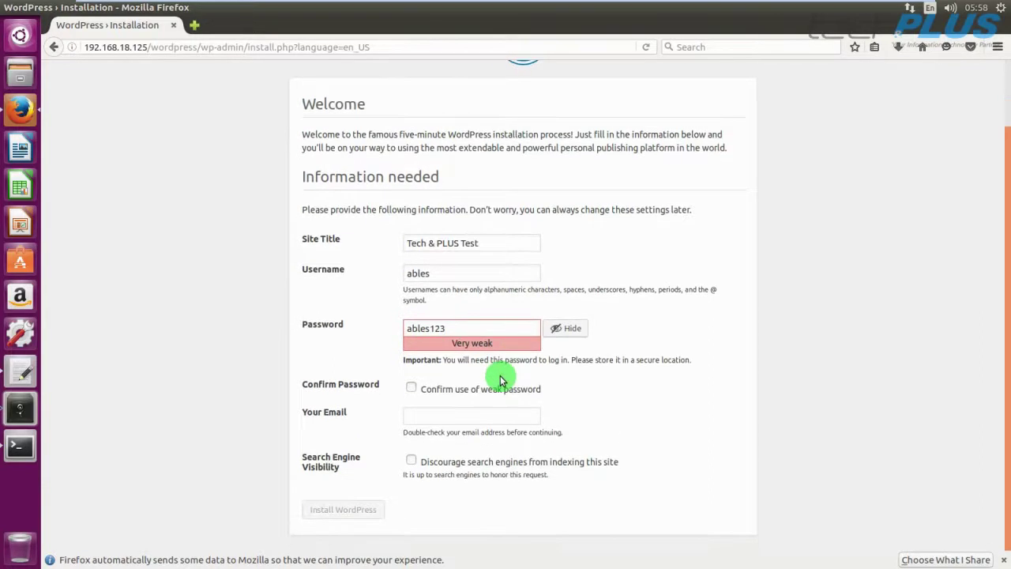
left_click(411, 387)
left_click(422, 417)
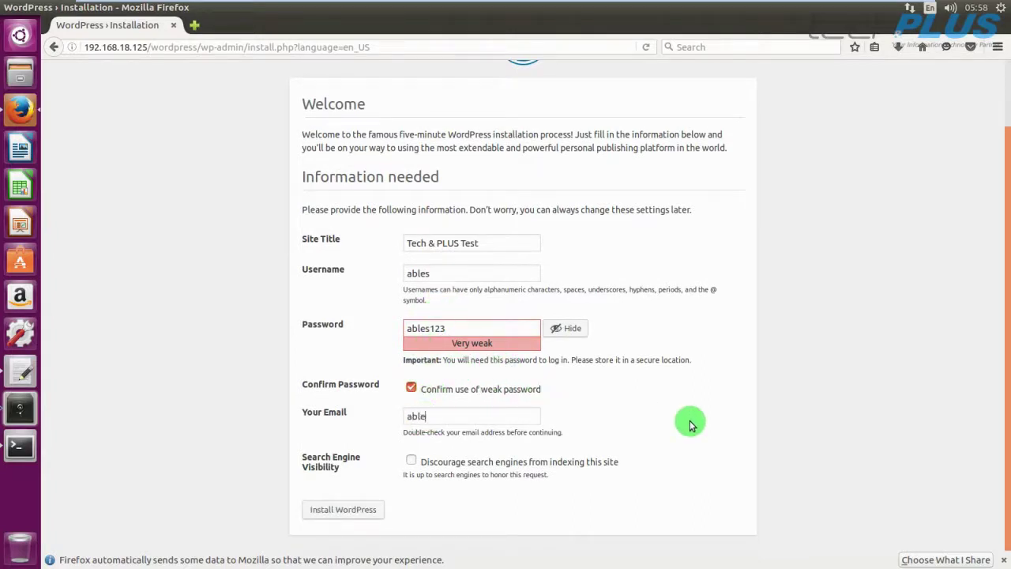
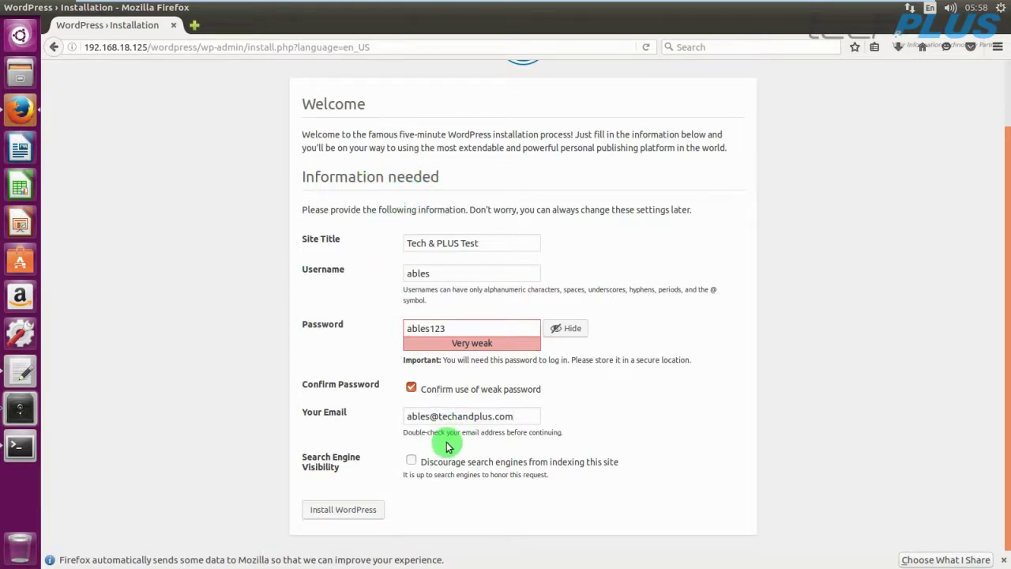
left_click(410, 461)
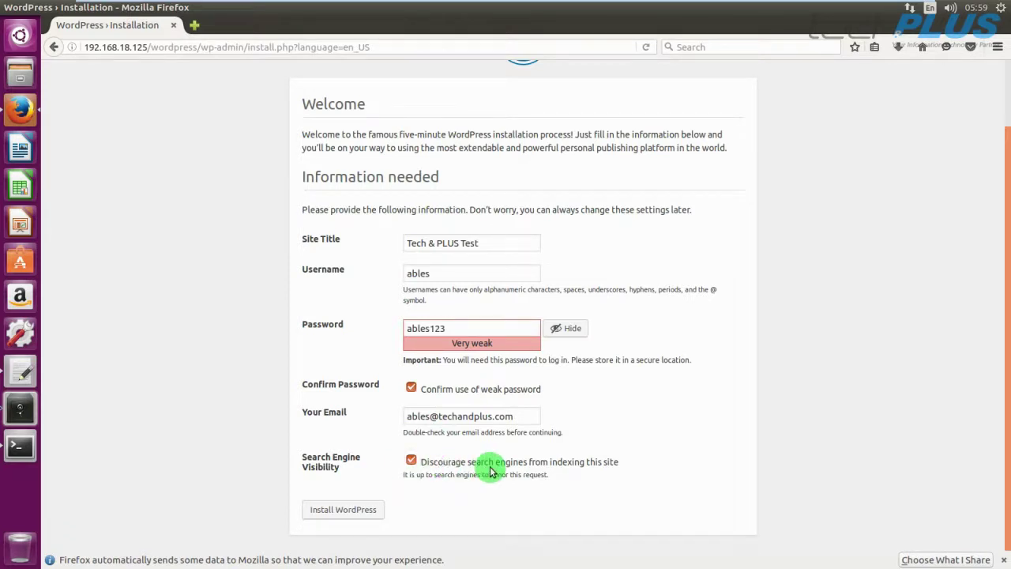
left_click(353, 512)
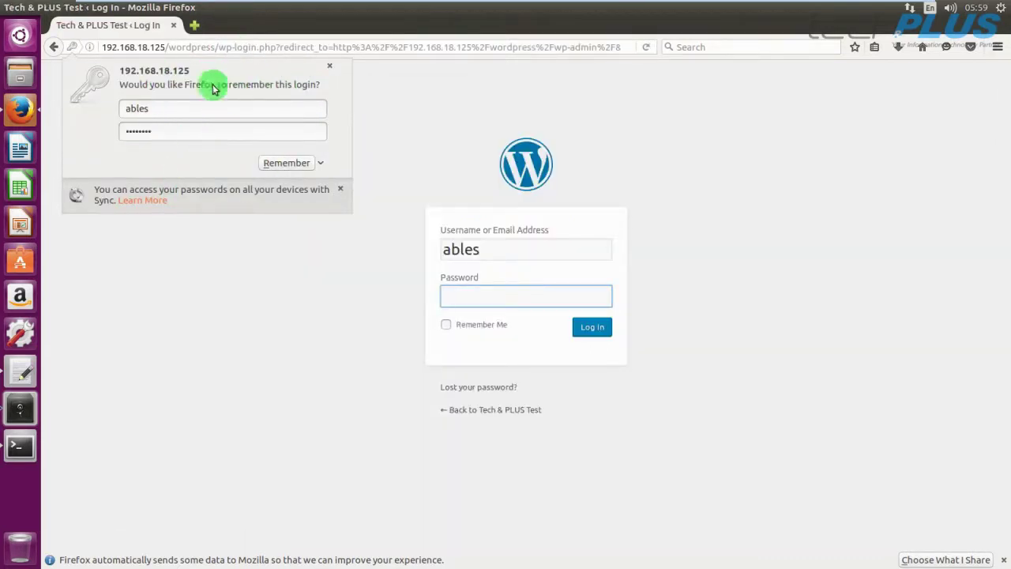
Dismiss the save-login prompt and log in as the admin with its password.
left_click(330, 66)
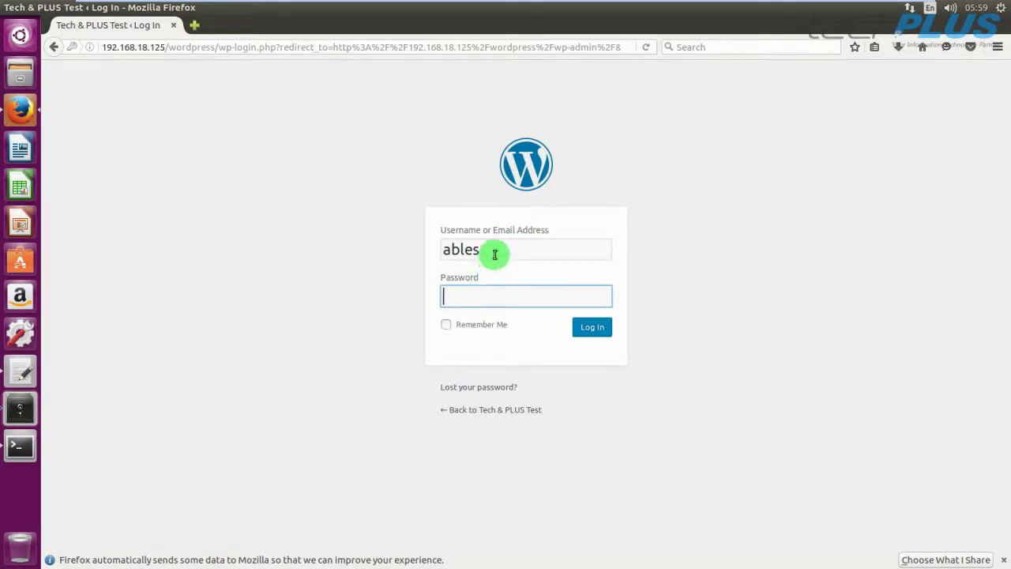
left_click_drag(490, 250, 446, 254)
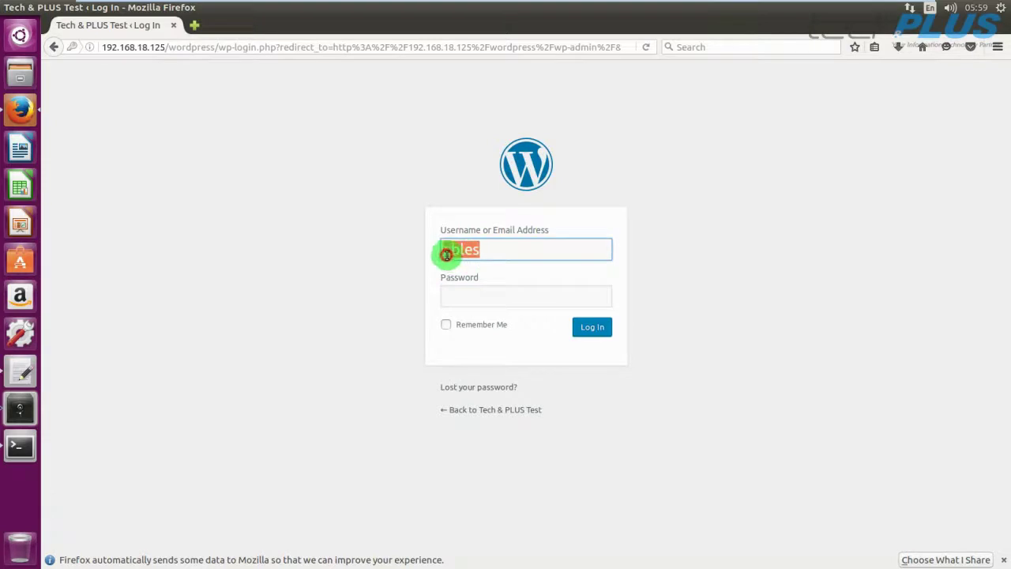
left_click(465, 297)
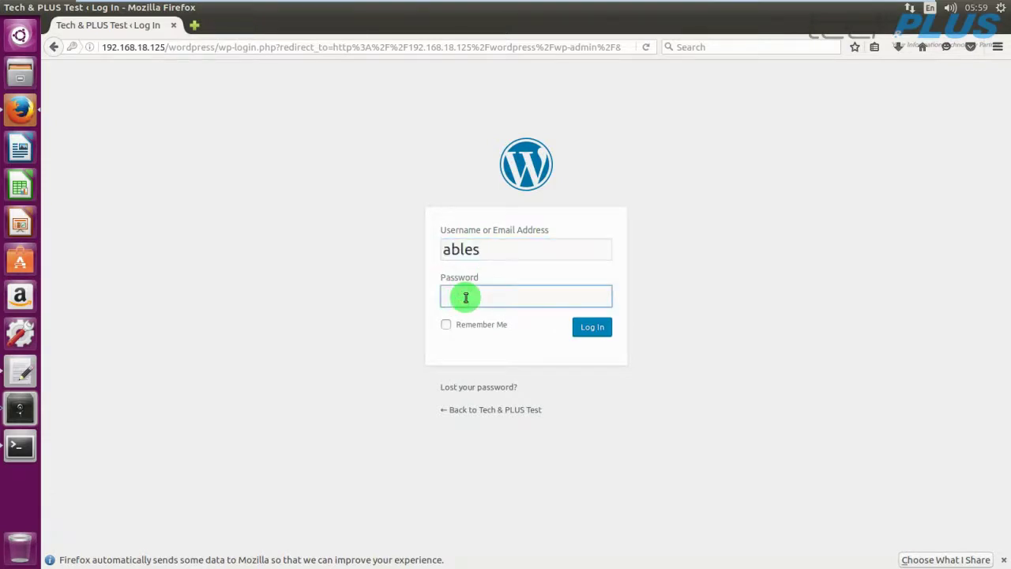
type("••••••••")
left_click(592, 329)
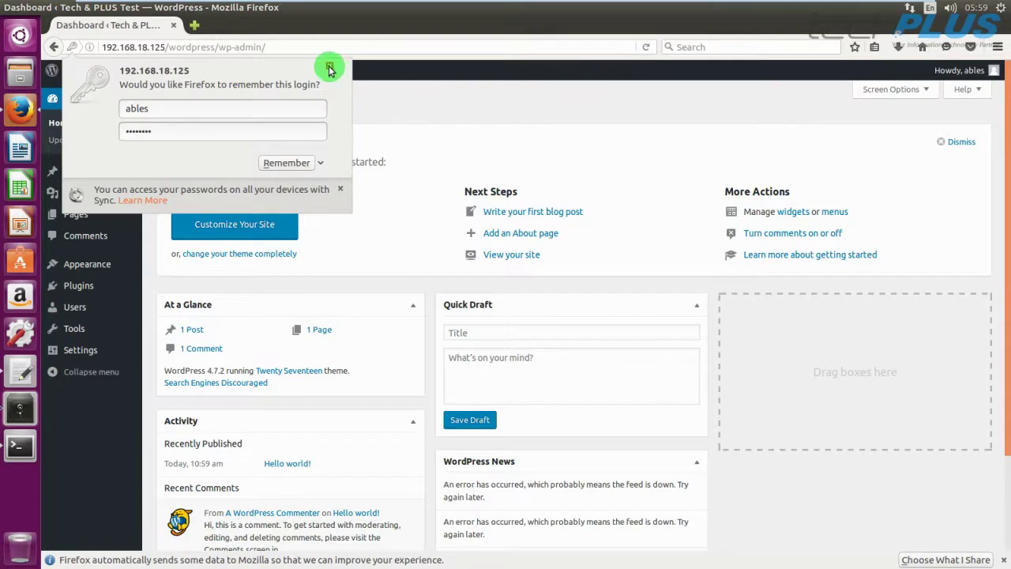
Dismiss the save-login prompt and open Visit Site in a new tab.
left_click(330, 68)
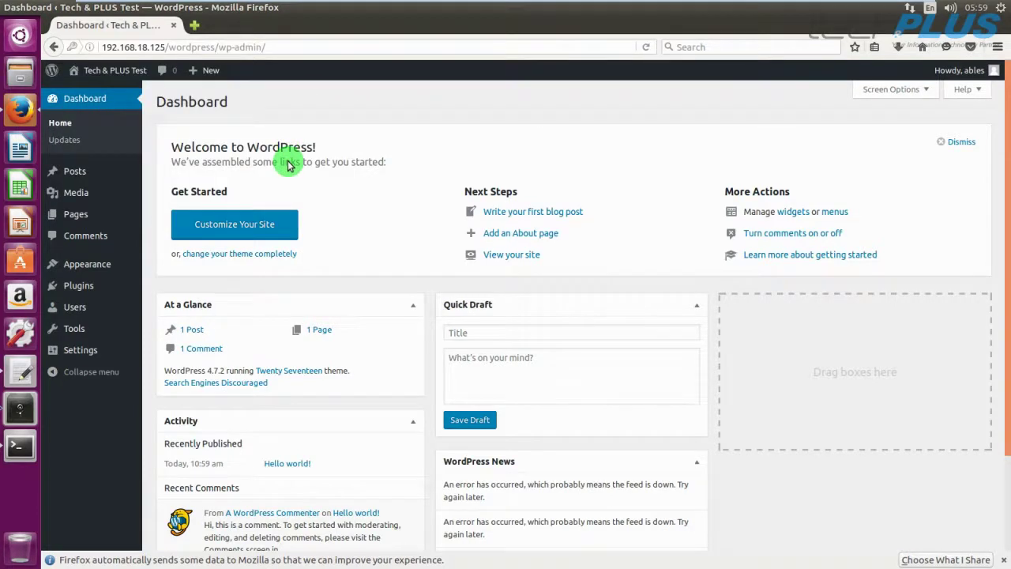
scroll(289, 165, "down", 3)
scroll(289, 165, "up", 3)
mouse_move(94, 69)
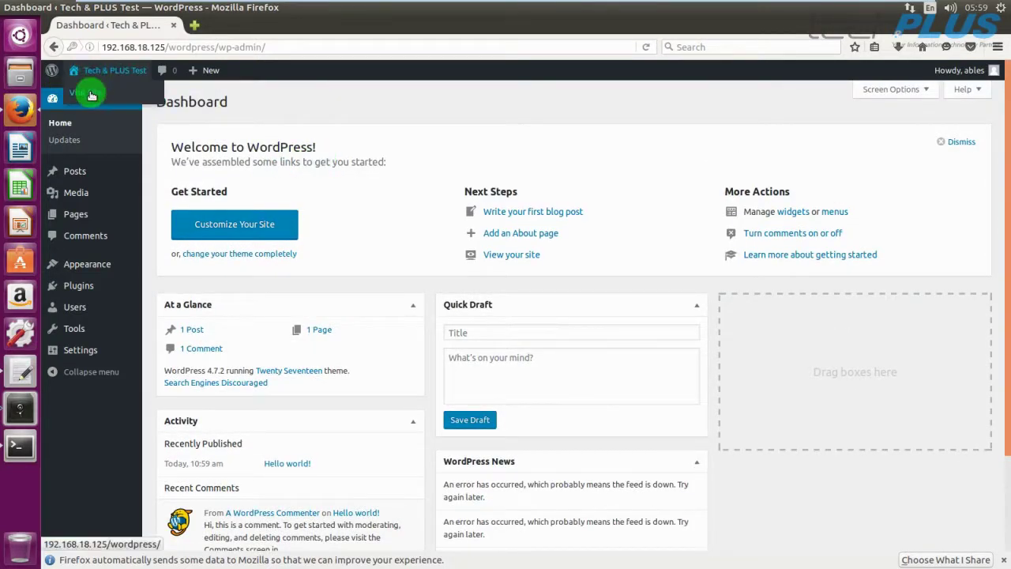
right_click(92, 95)
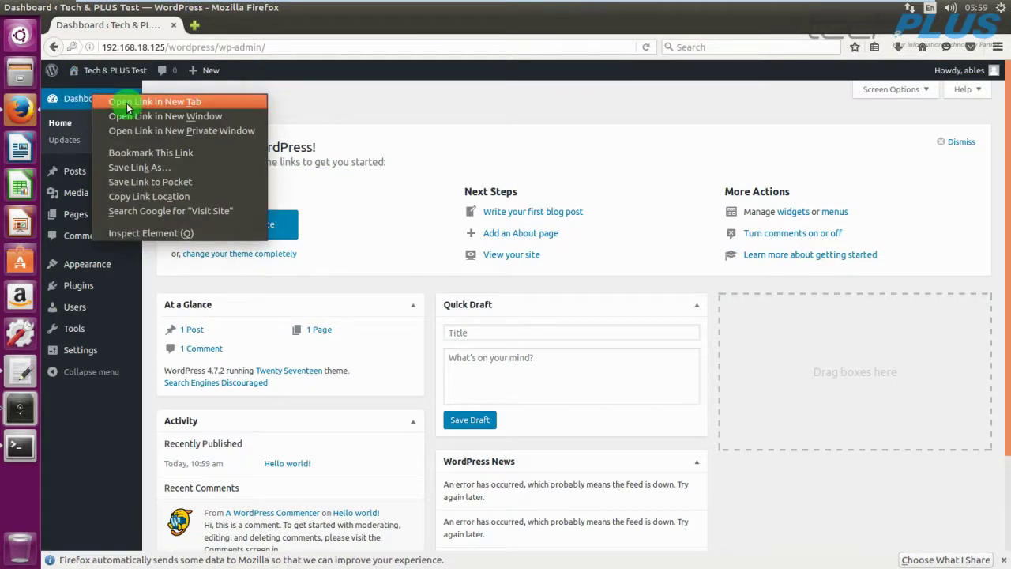
left_click(127, 103)
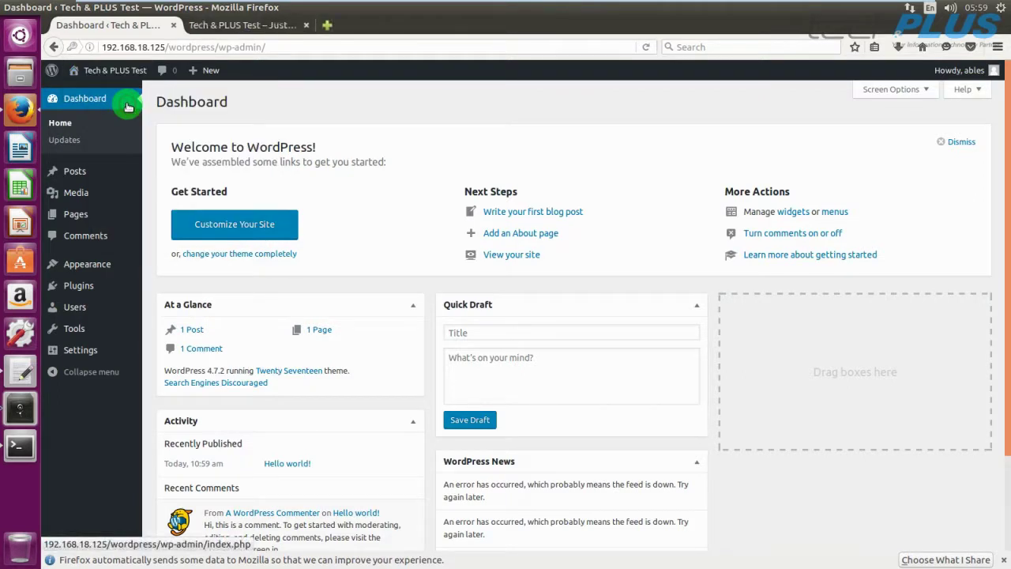
Switch to the live Tech & PLUS Test tab and scroll through its front page.
left_click(235, 30)
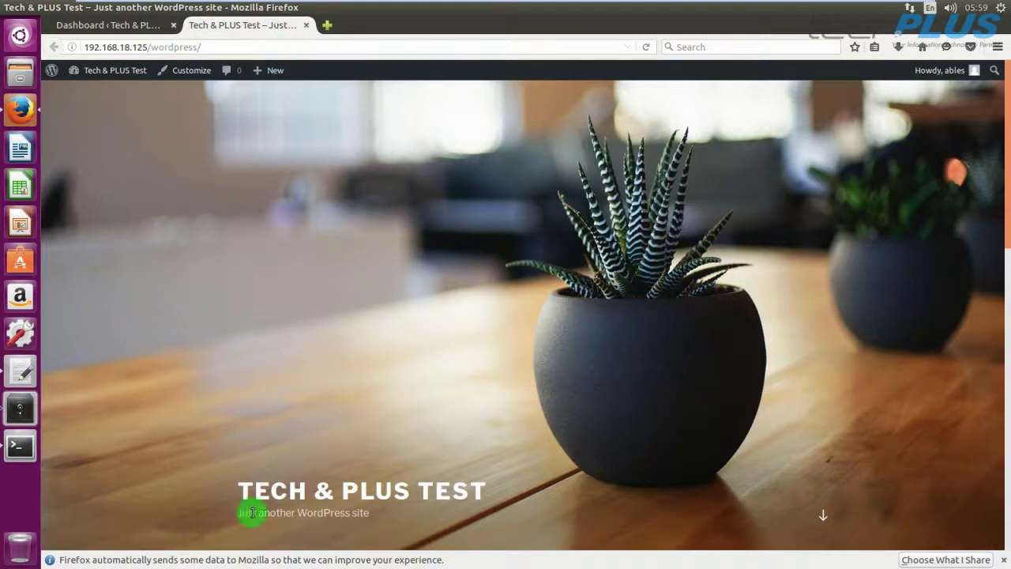
scroll(427, 426, "down", 5)
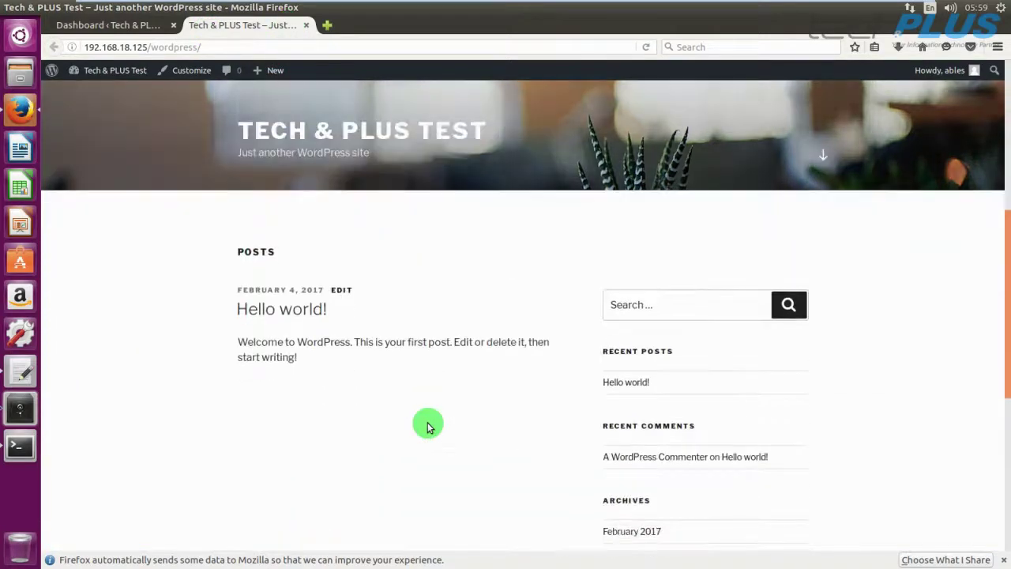
scroll(427, 427, "down", 5)
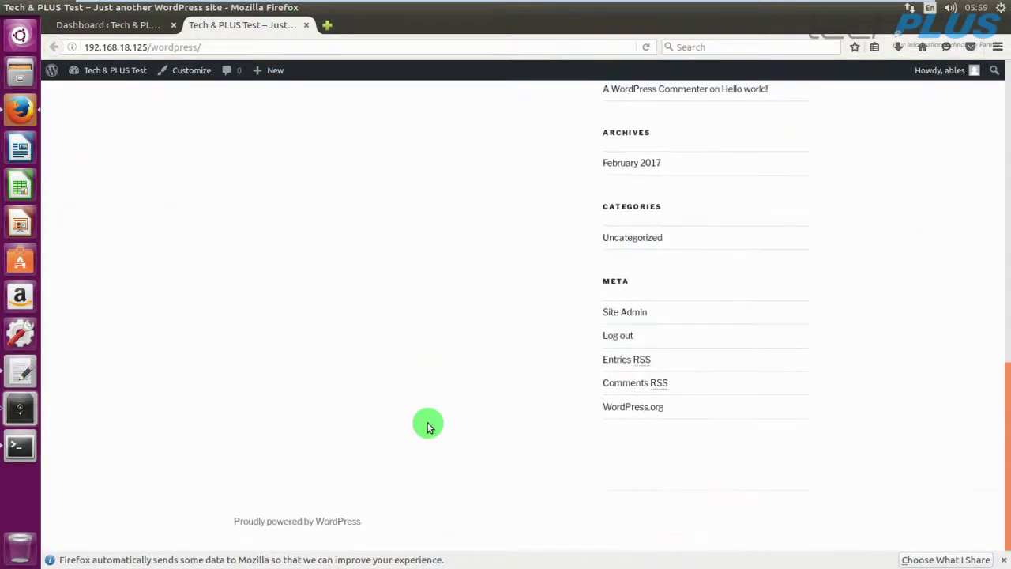
scroll(427, 427, "up", 10)
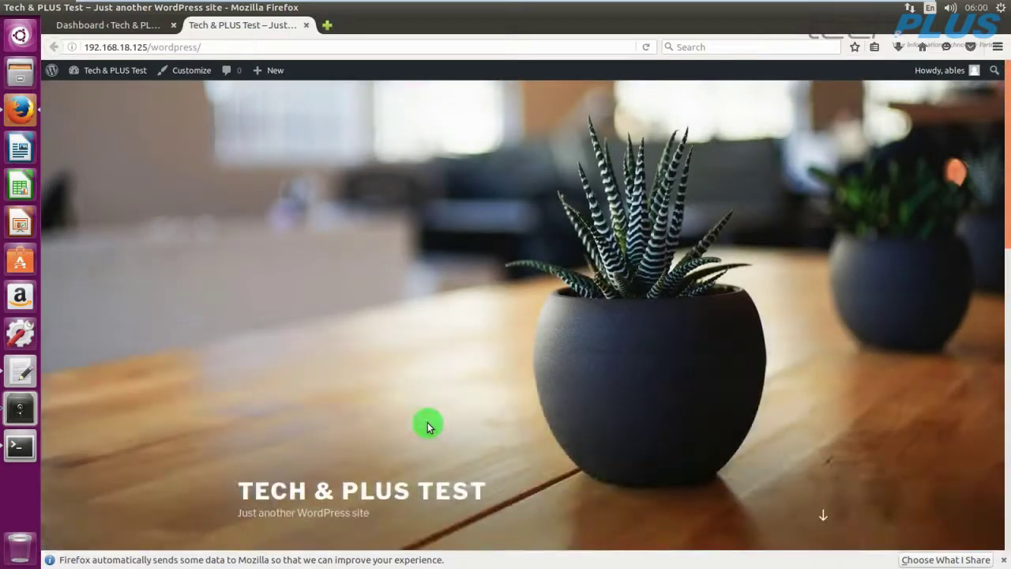
scroll(427, 426, "down", 9)
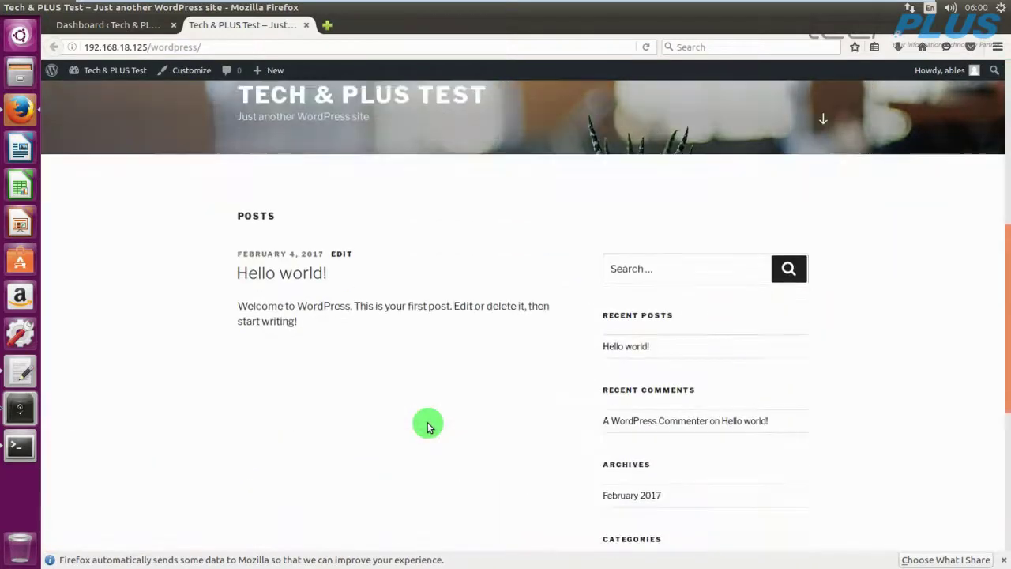
scroll(427, 427, "down", 2)
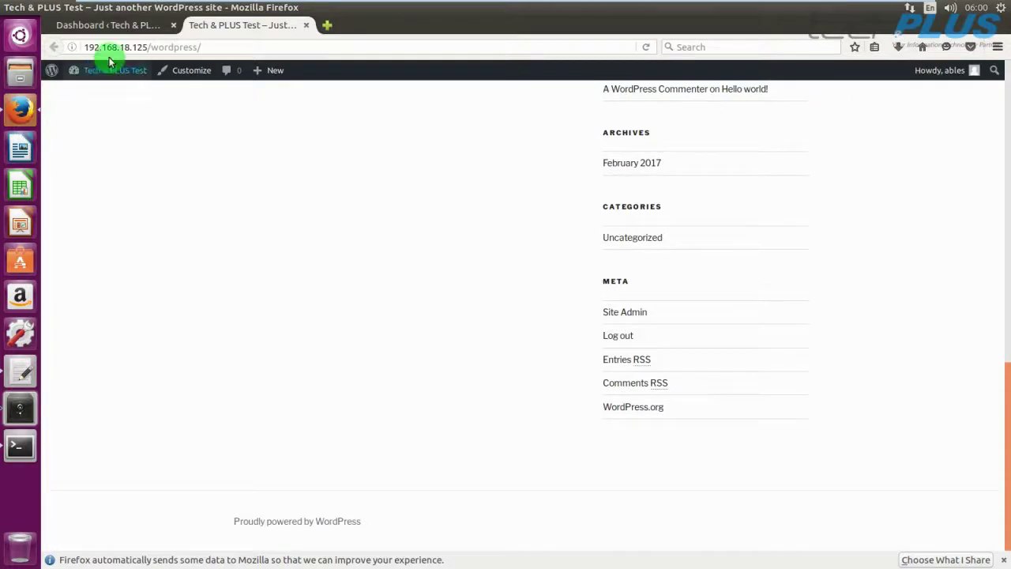
scroll(314, 324, "up", 11)
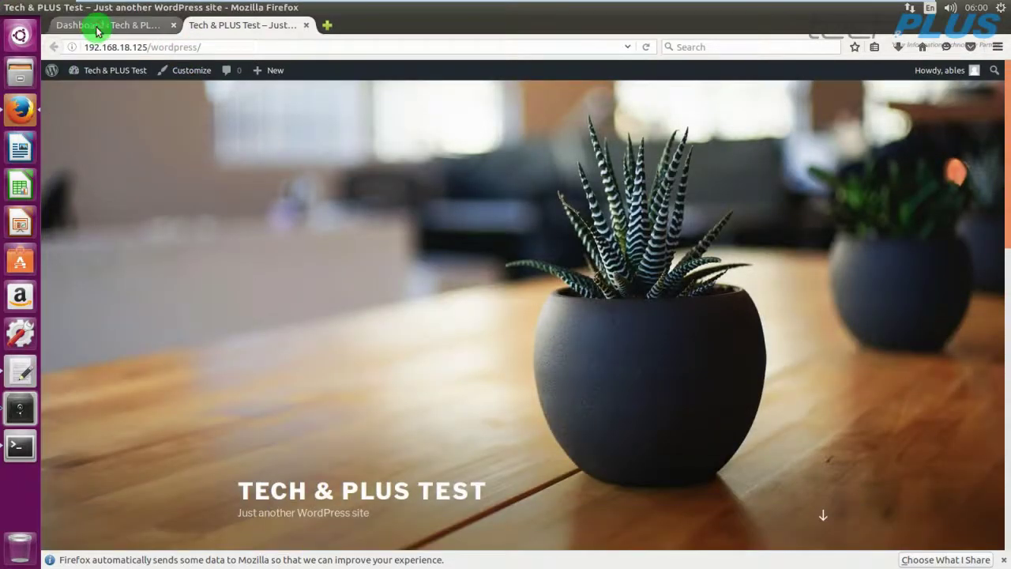
Return to the Dashboard tab and log out via the Howdy menu.
left_click(91, 25)
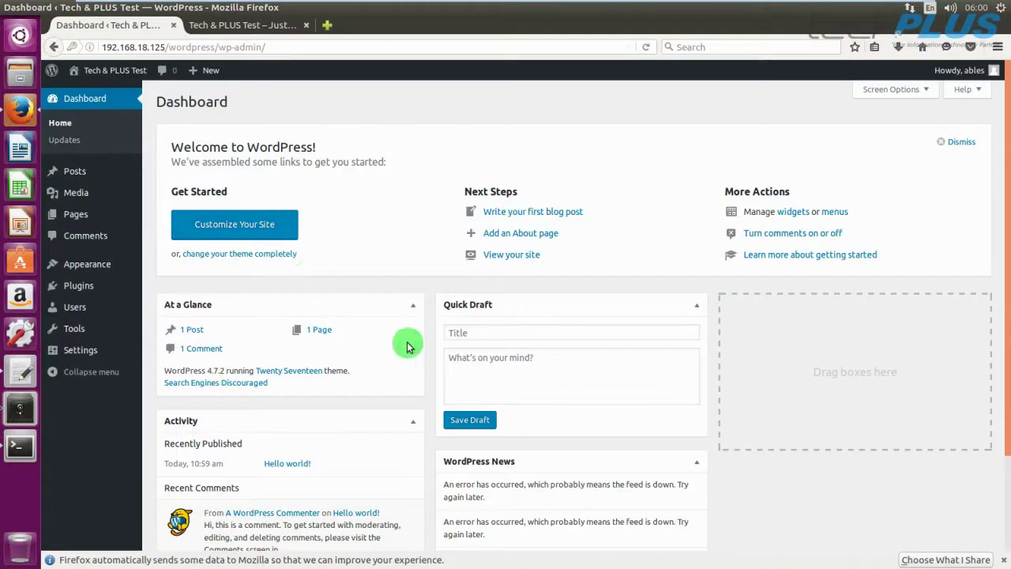
scroll(403, 343, "down", 3)
scroll(403, 344, "up", 3)
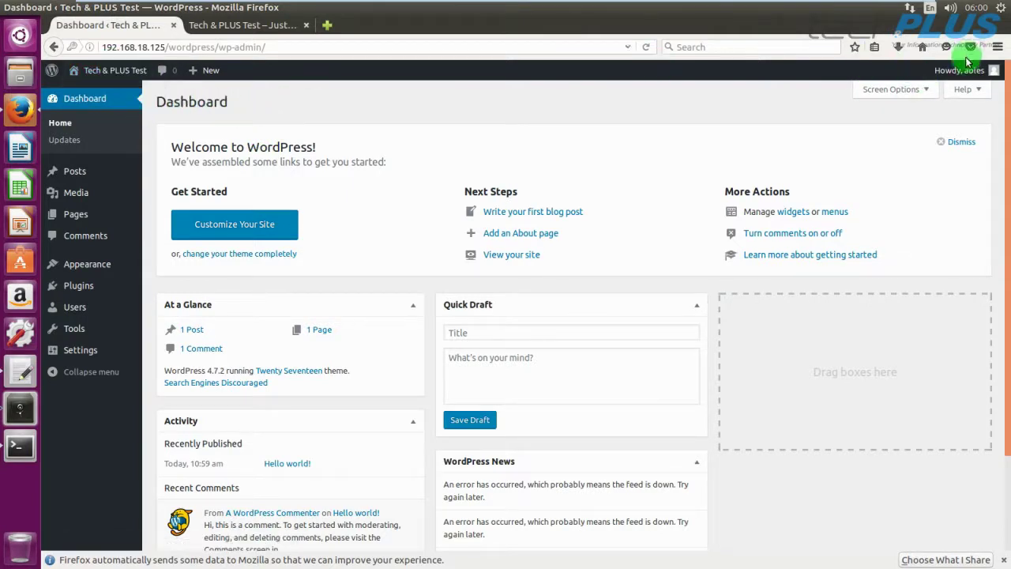
mouse_move(968, 67)
left_click(909, 131)
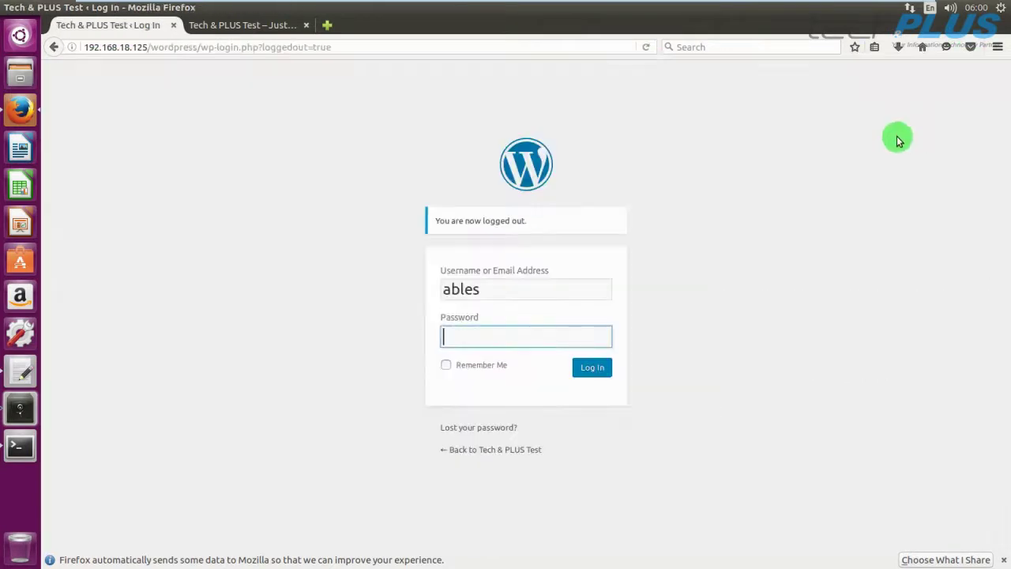
Close both Firefox tabs, quitting the browser.
left_click(176, 28)
scroll(242, 226, "down", 10)
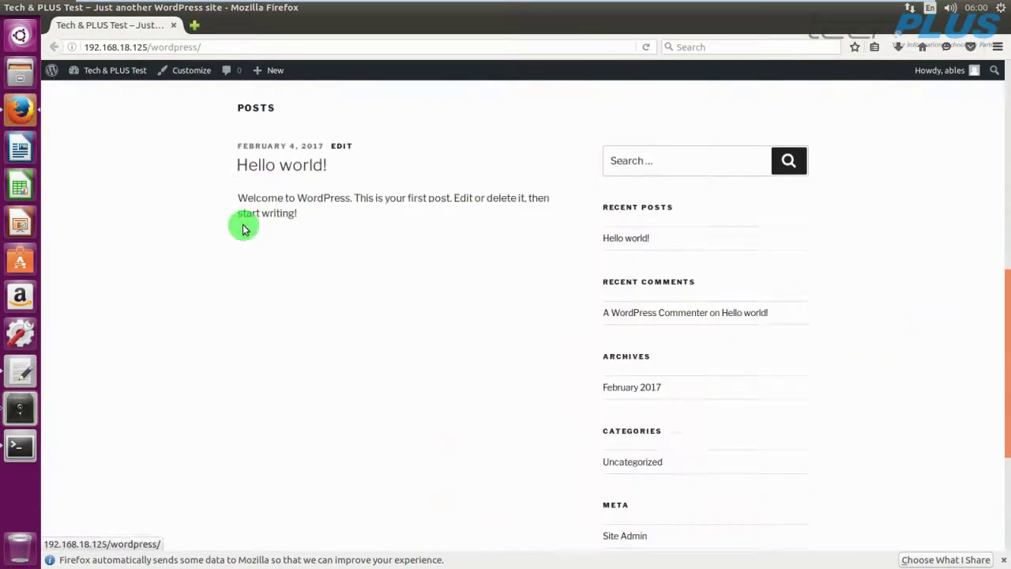
scroll(242, 226, "up", 10)
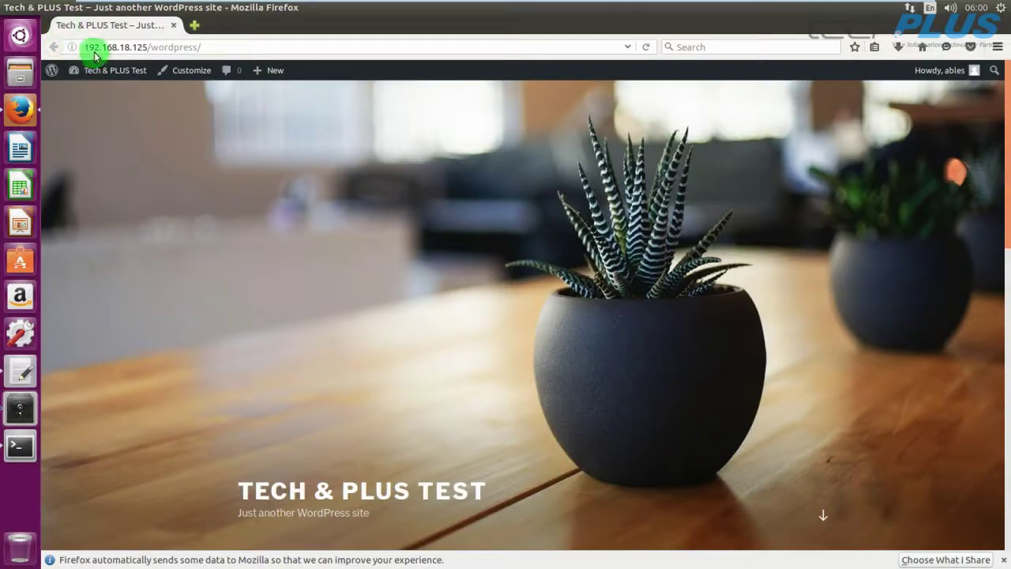
left_click(174, 26)
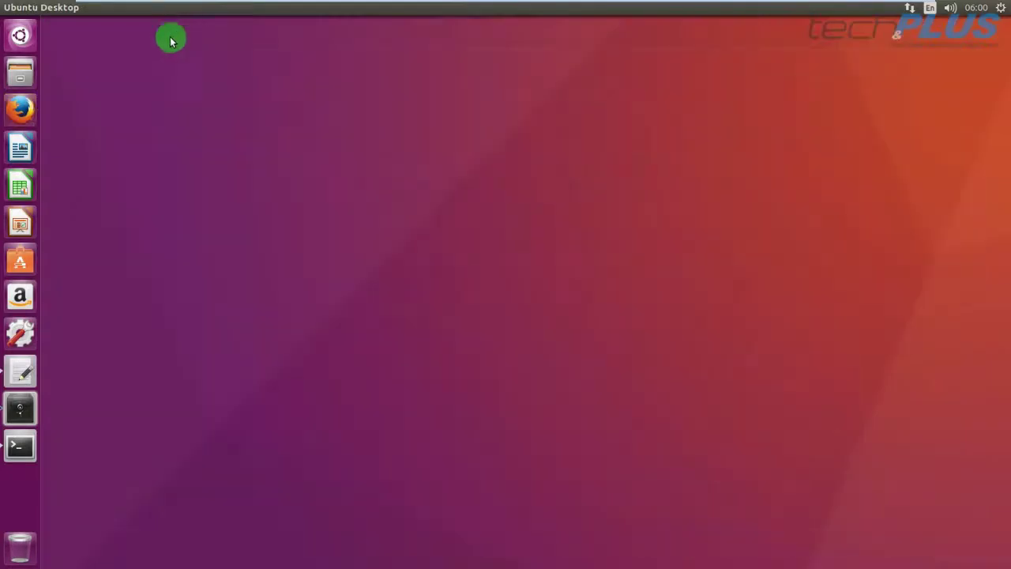
Shut down Ubuntu from the top-panel gear menu, confirming in the dialog.
left_click(1002, 8)
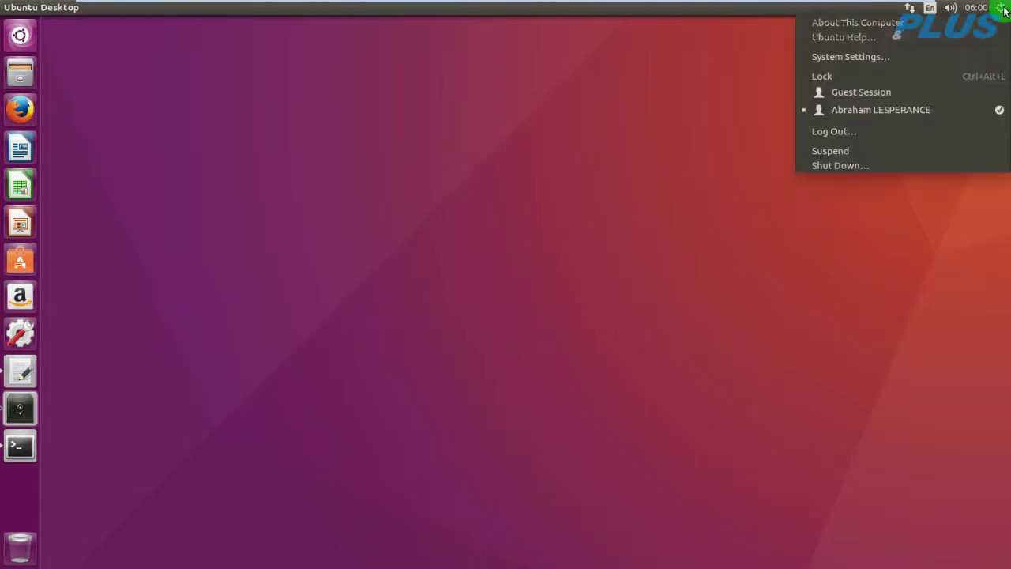
left_click(831, 167)
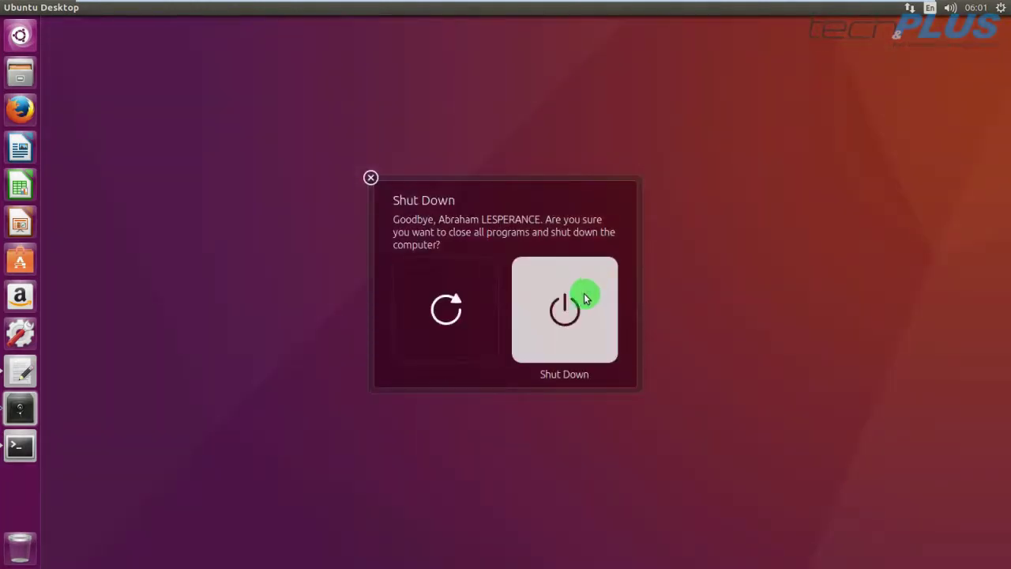
left_click(575, 309)
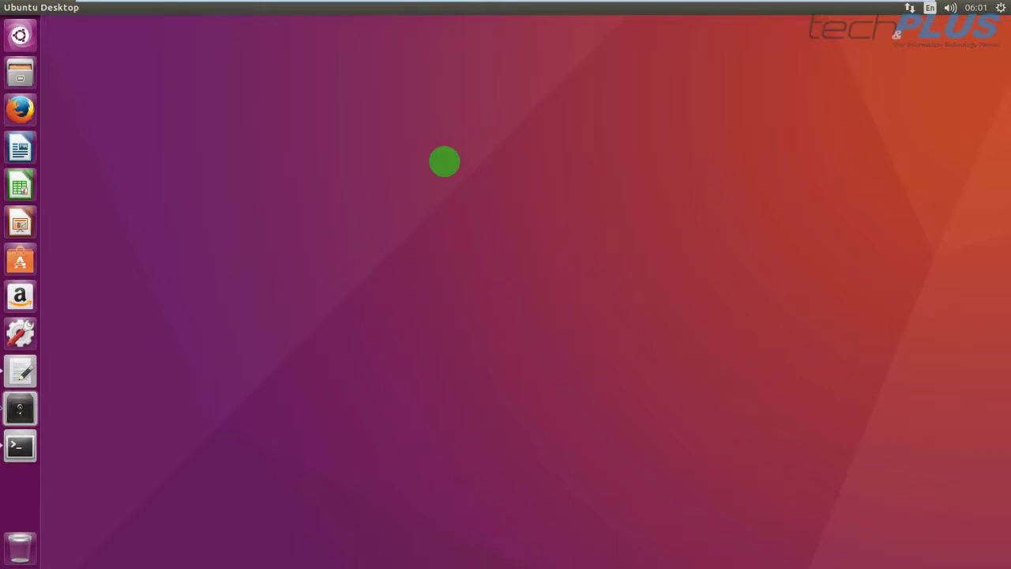
Exit VMware full-screen so the shutting-down Ubuntu 16.04.1 machine appears windowed beside the Library.
key("ctrl+alt+F1")
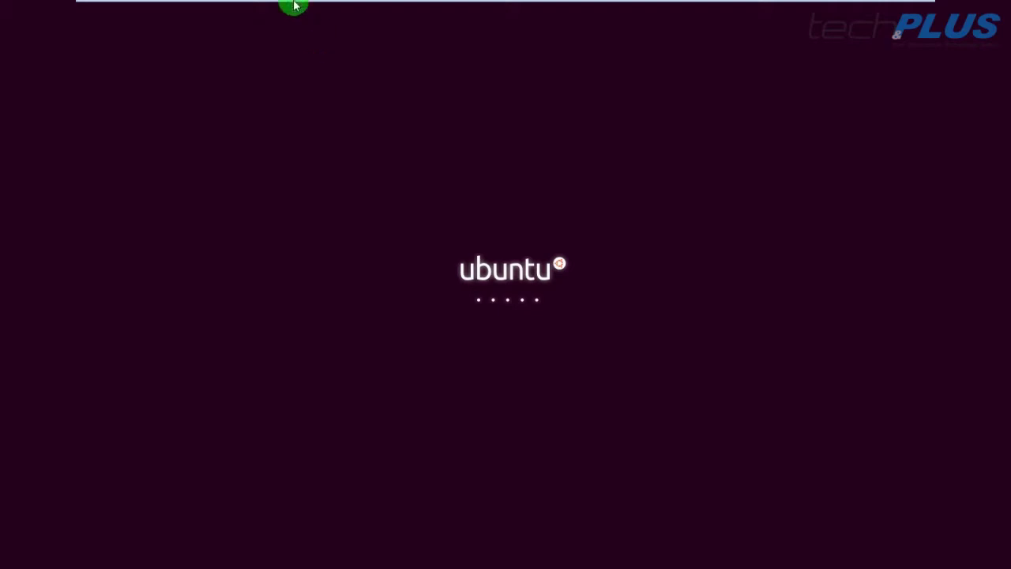
mouse_move(338, 4)
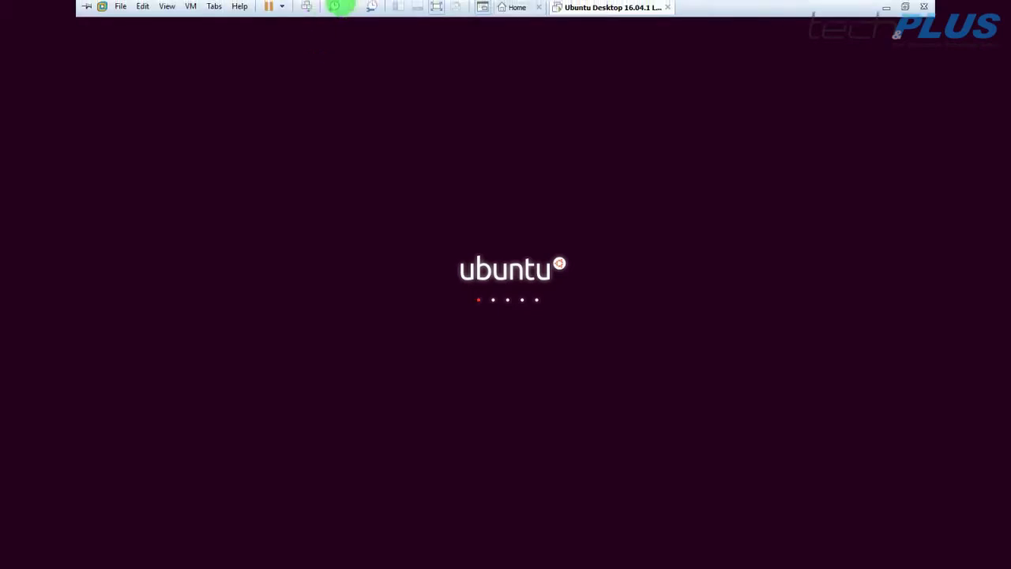
left_click(436, 8)
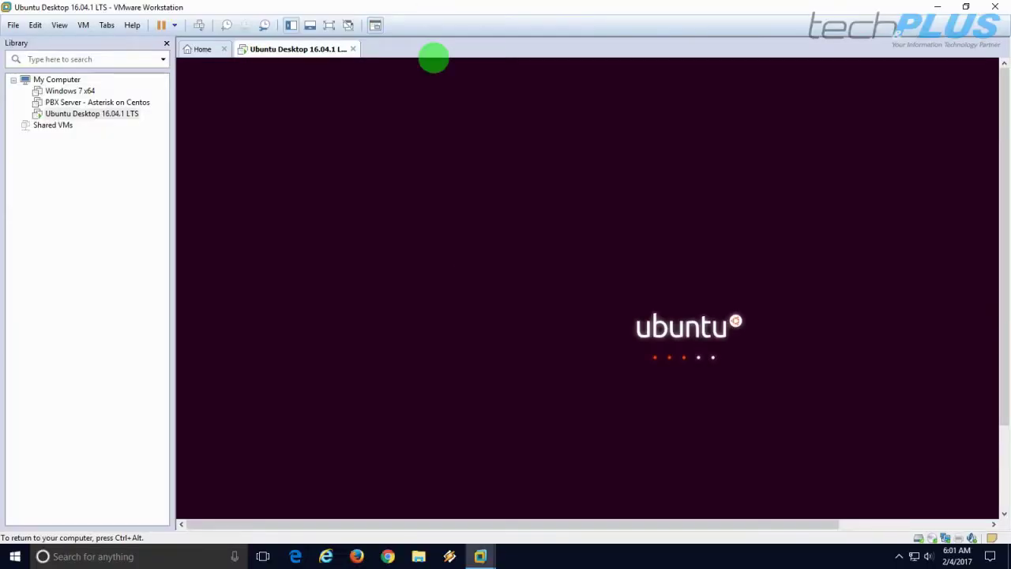